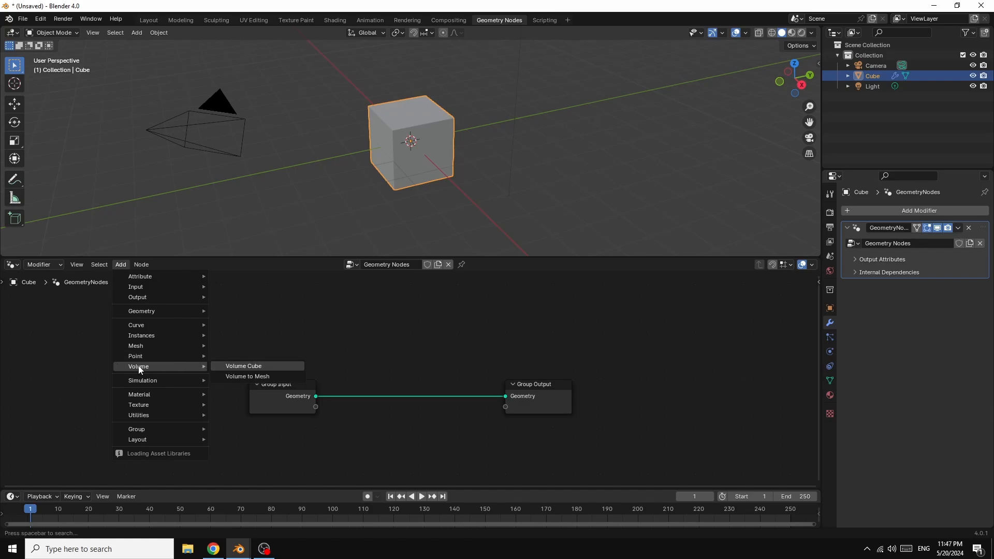
Add a Volume Cube node on the link into Group Output and space the nodes apart
left_click(253, 365)
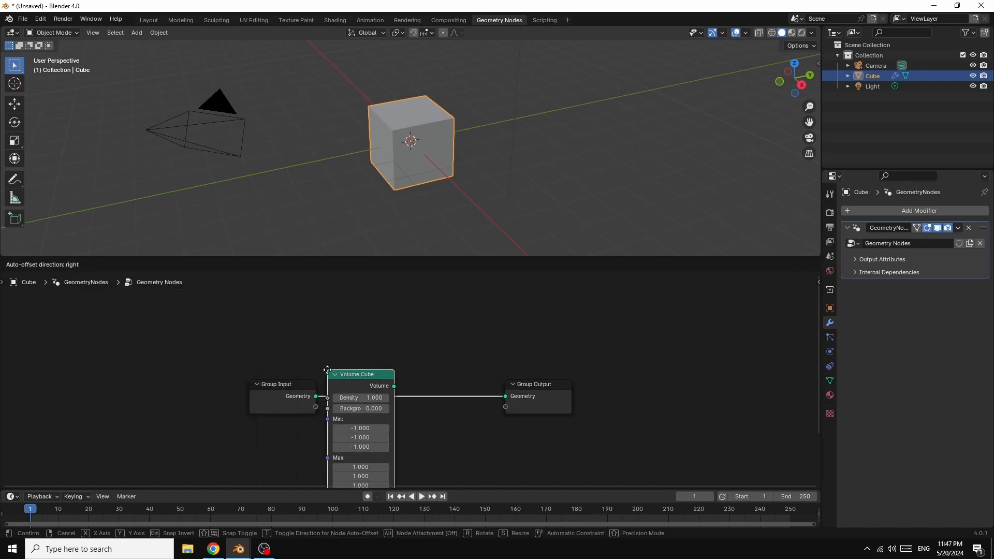
left_click(334, 378)
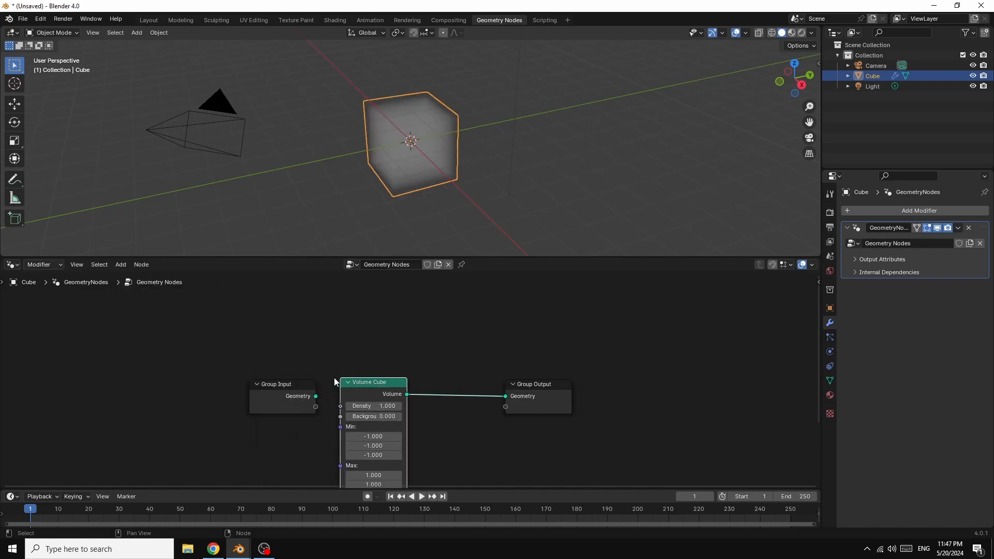
left_click_drag(529, 384, 641, 369)
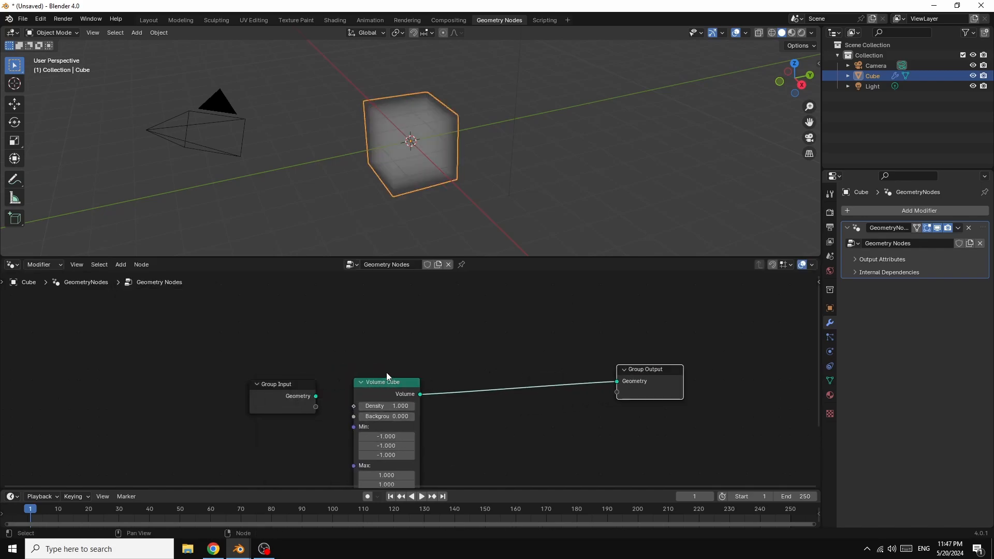
left_click_drag(373, 380, 375, 329)
Delete the Group Input node and move the Volume Cube node into its place
left_click(255, 387)
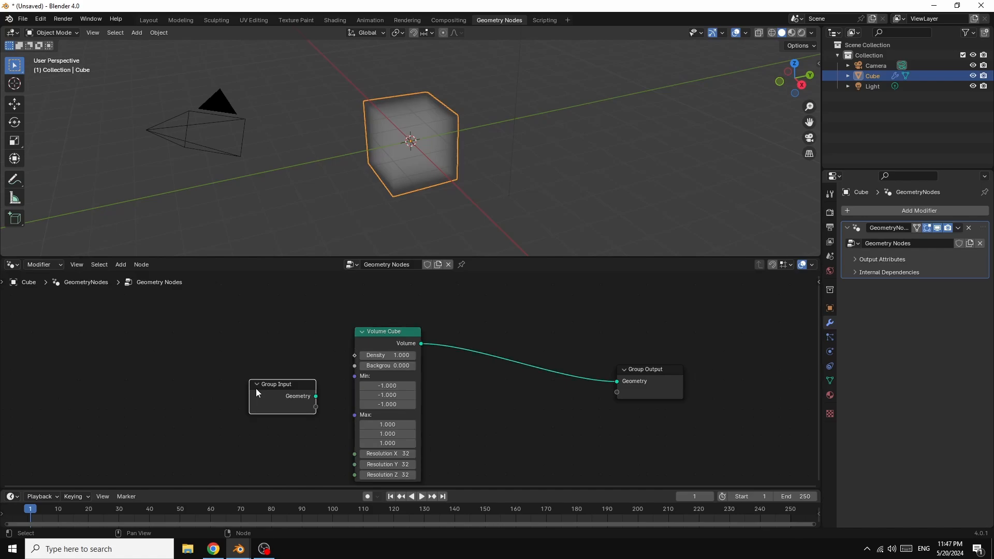
right_click(255, 389)
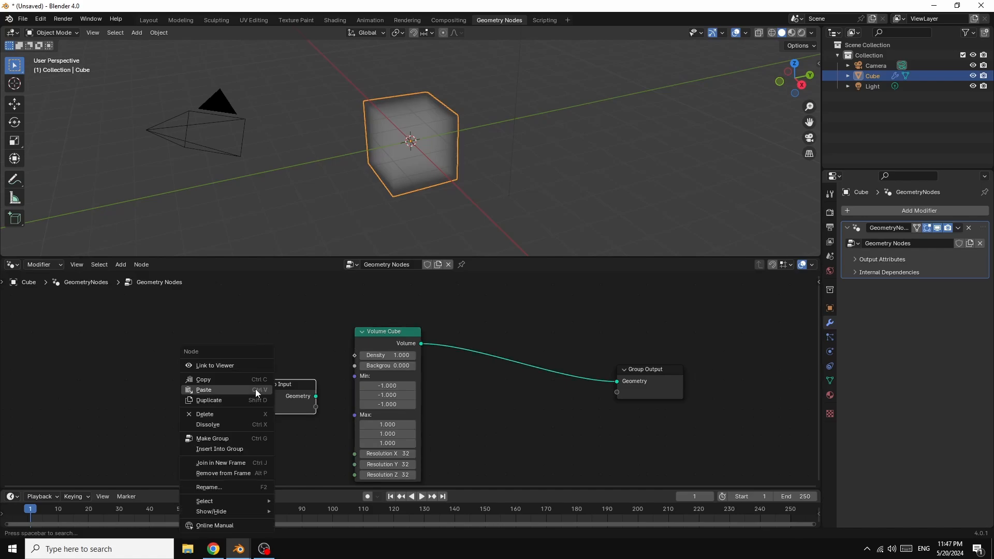
left_click(207, 415)
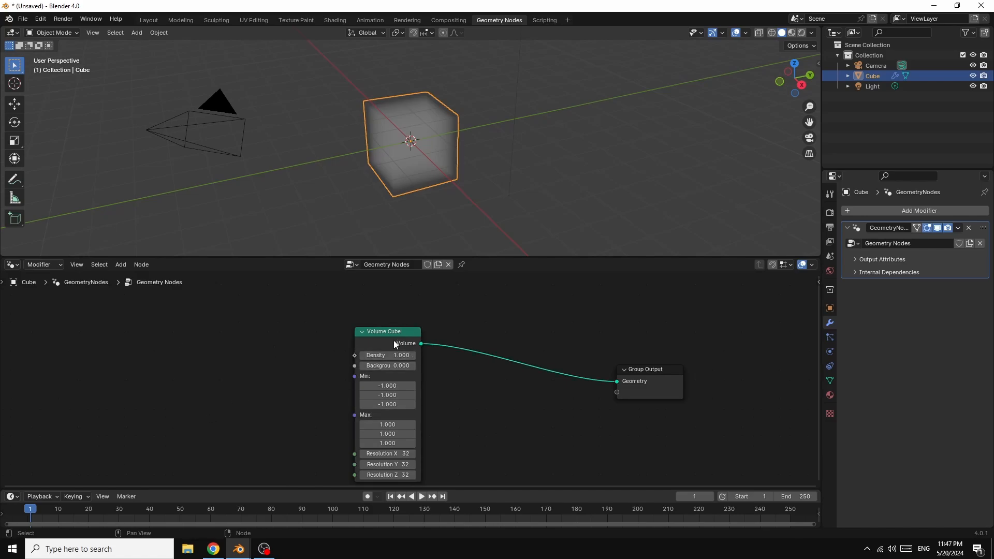
left_click_drag(393, 344, 280, 333)
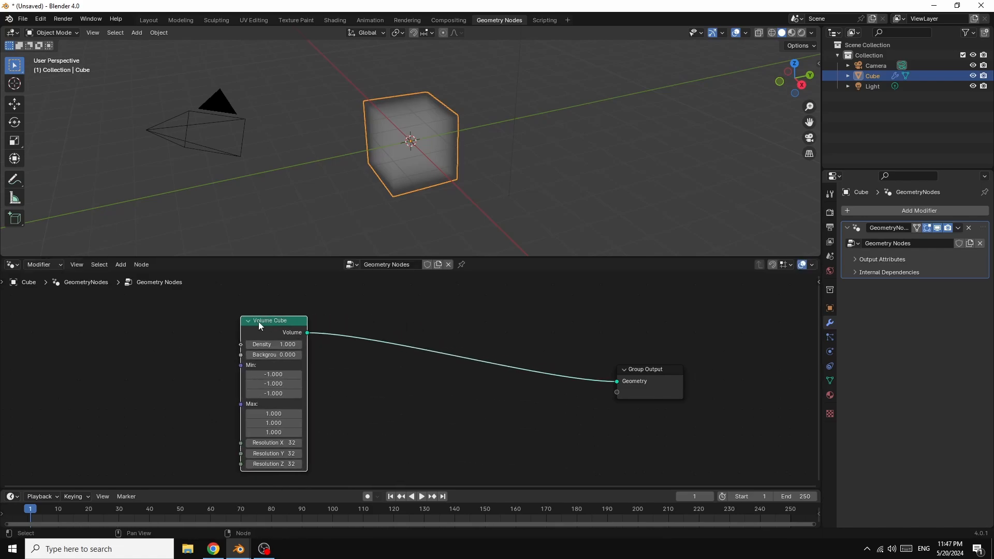
Insert a Volume to Mesh node between Volume Cube and Group Output, spacing out the three nodes
left_click(122, 265)
mouse_move(128, 337)
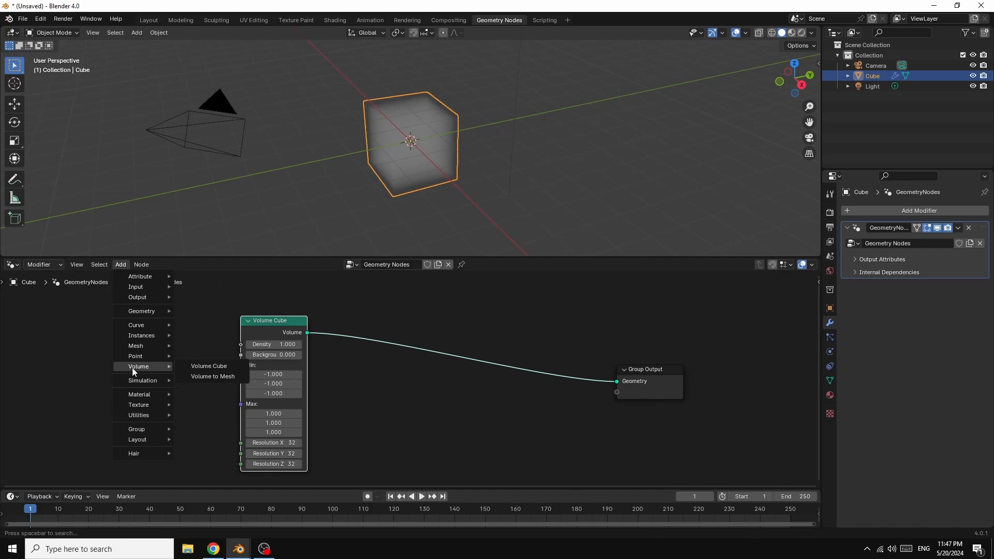
left_click(203, 376)
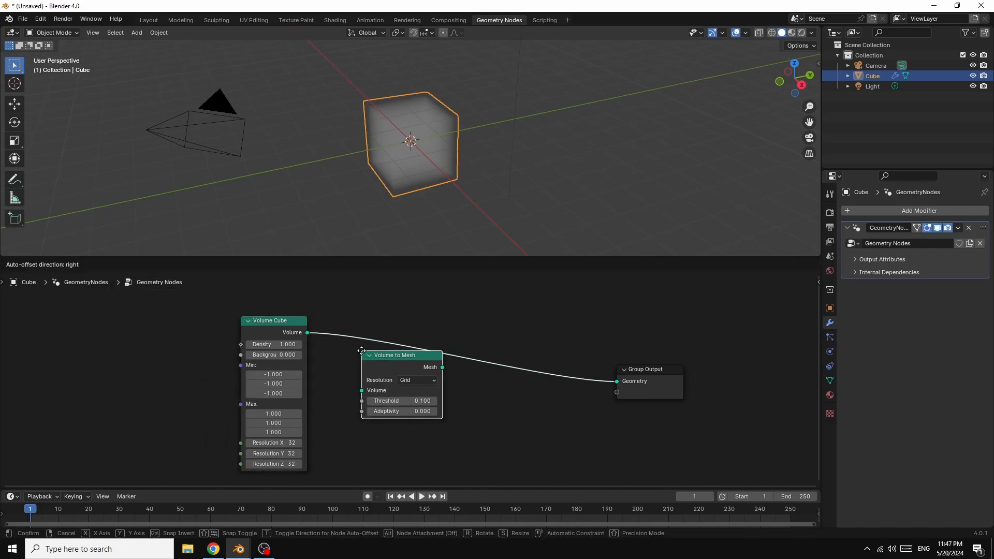
left_click(396, 344)
left_click_drag(396, 345, 416, 325)
left_click_drag(646, 372, 674, 346)
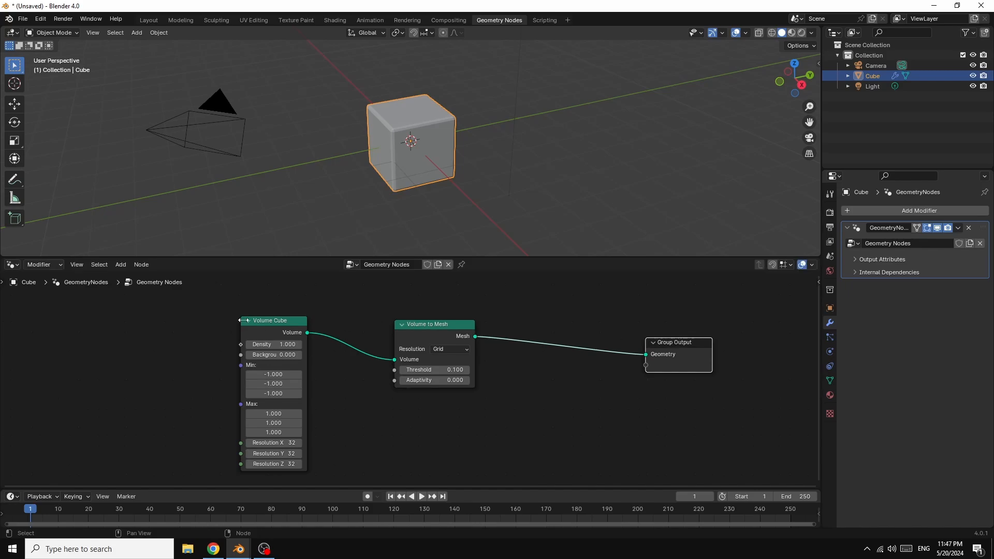
left_click_drag(264, 318, 276, 304)
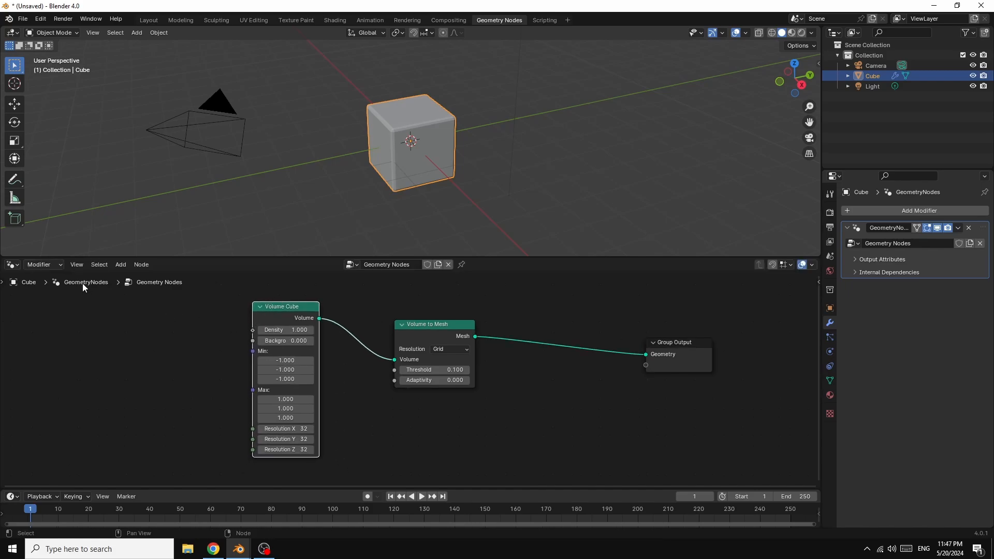
Add a Gradient Texture node to the left of the Volume Cube node
left_click(120, 264)
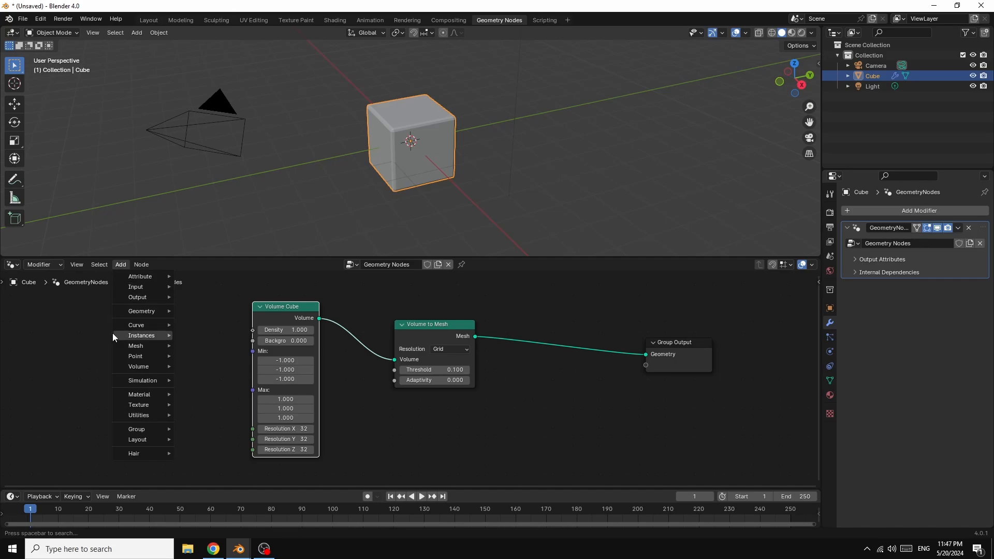
mouse_move(138, 405)
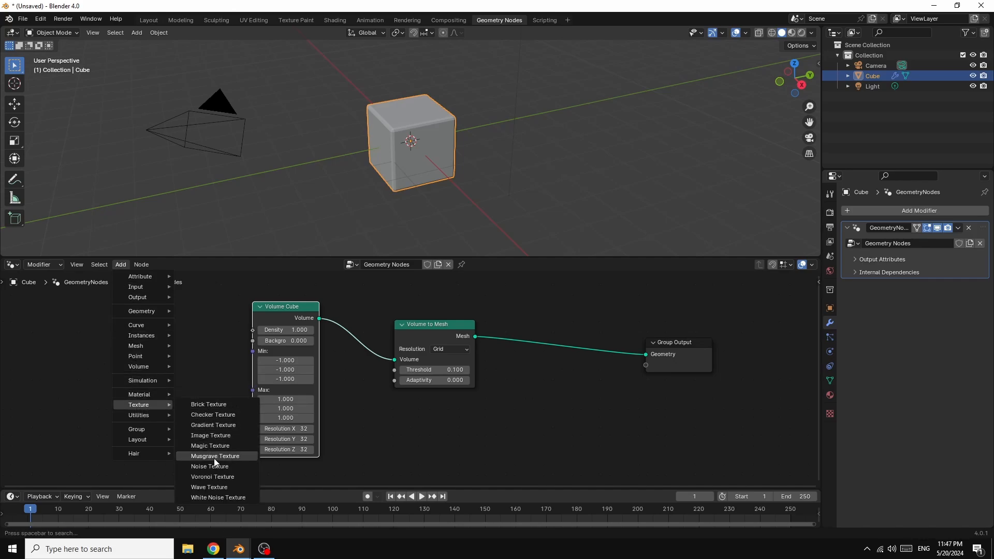
left_click(211, 427)
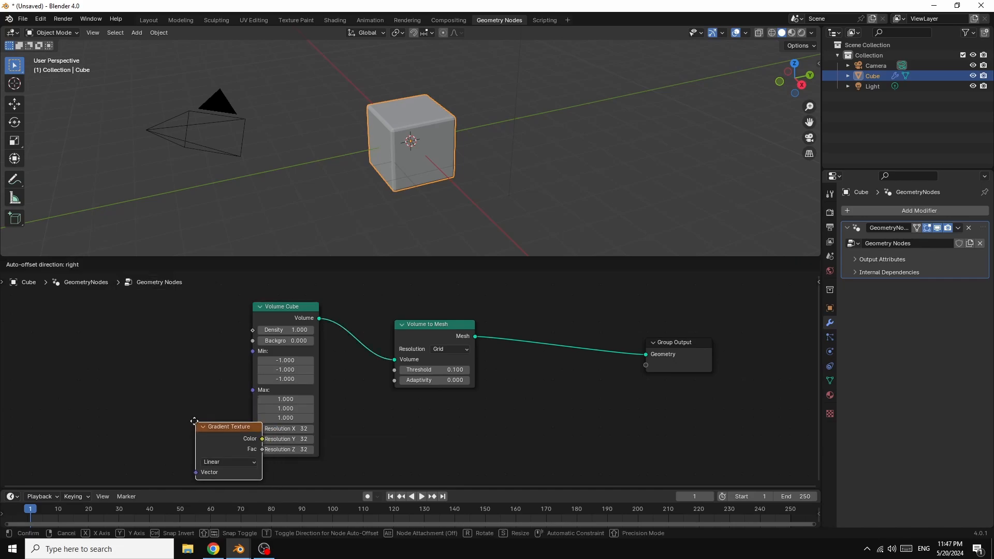
left_click(102, 357)
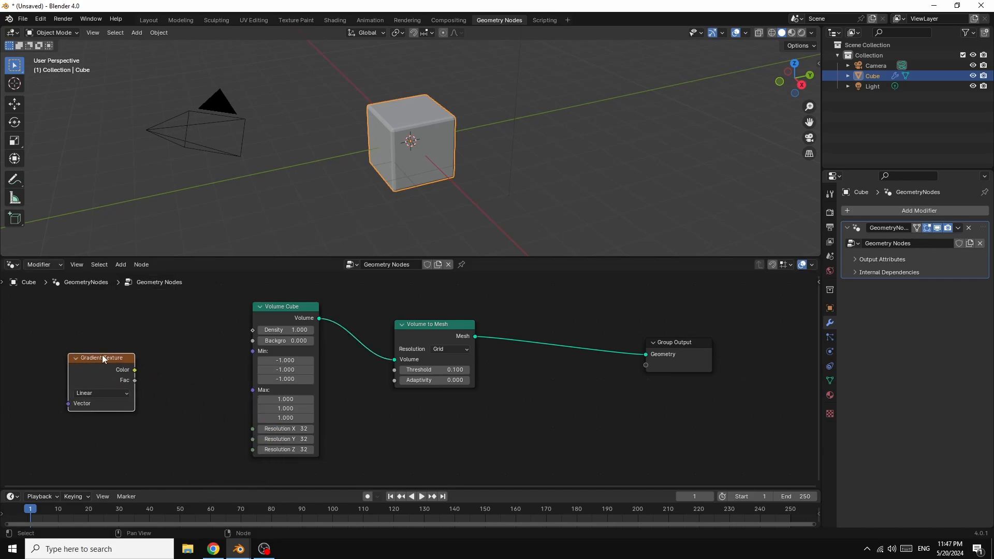
Add a Wave Texture node beside Volume Cube and connect its Color output to the Volume Cube's Density
left_click(121, 265)
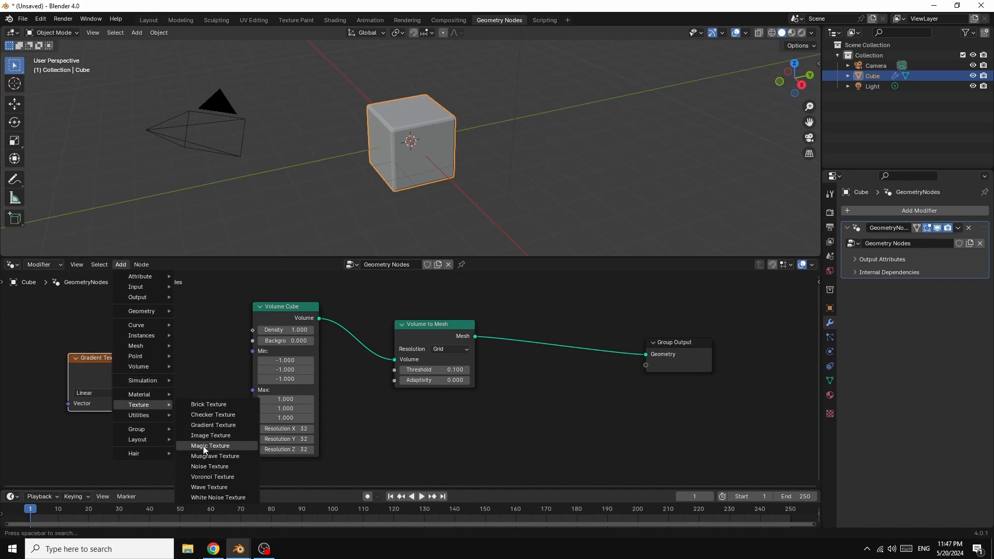
left_click(213, 489)
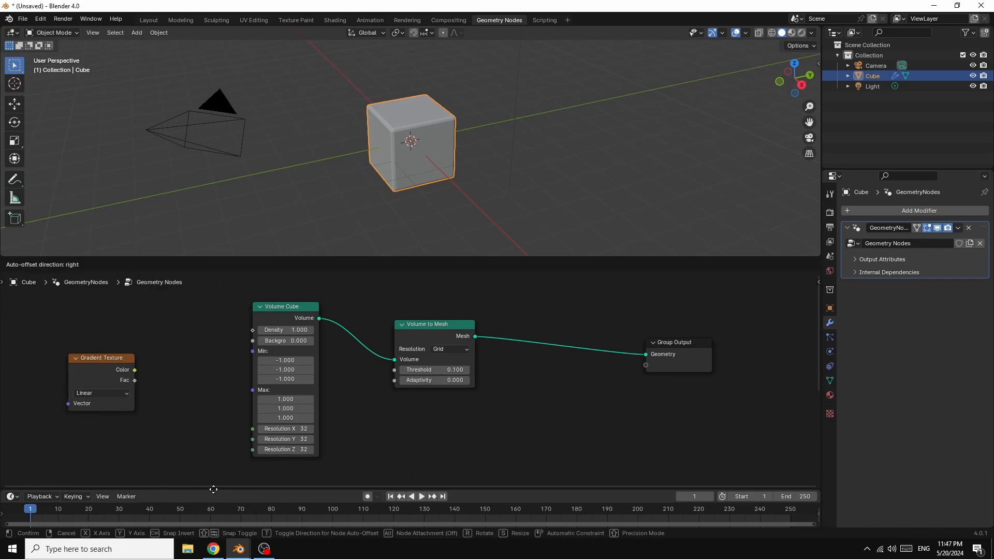
left_click(149, 302)
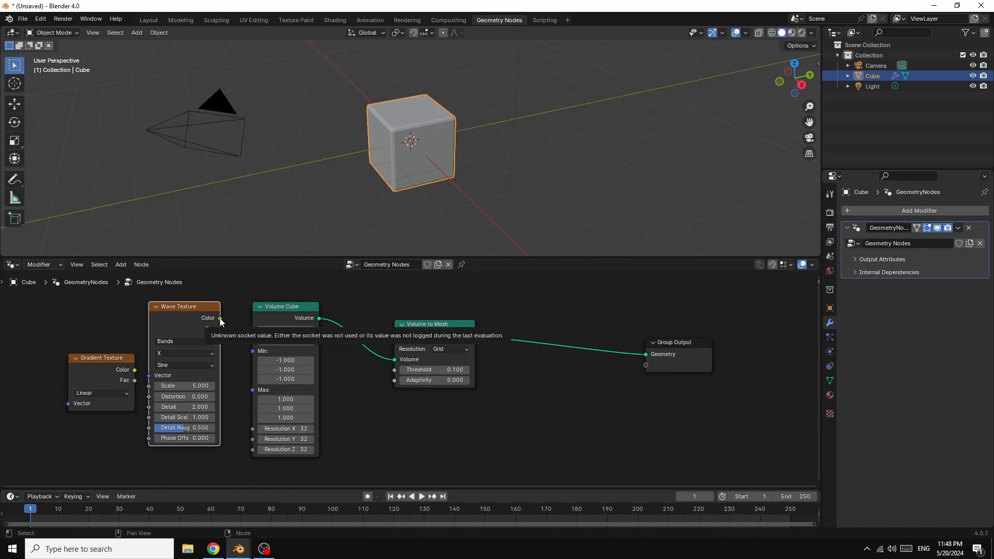
left_click_drag(220, 319, 255, 331)
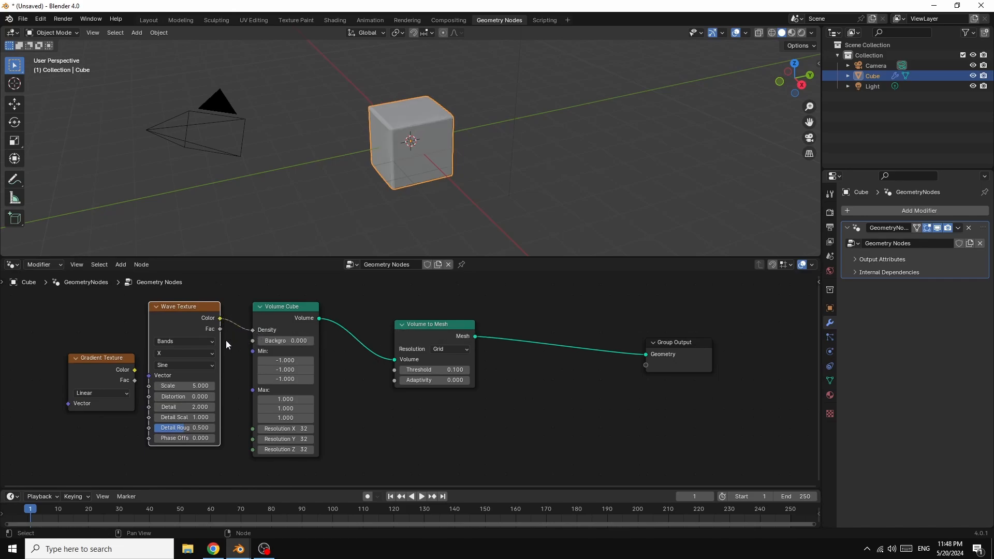
Connect the Gradient Texture's Color to the Wave Texture's Vector and set the gradient type to Spherical
left_click_drag(134, 369, 151, 377)
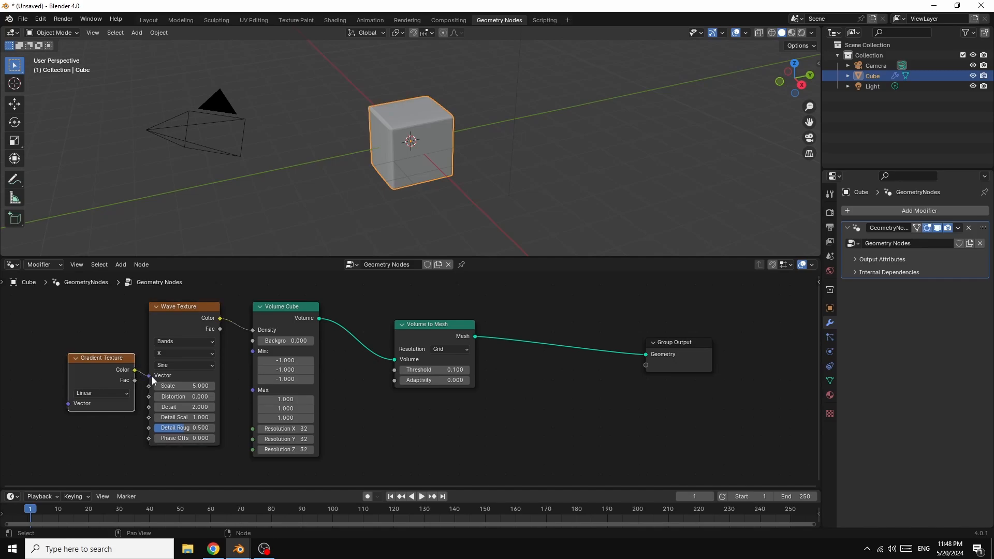
left_click_drag(104, 356, 77, 348)
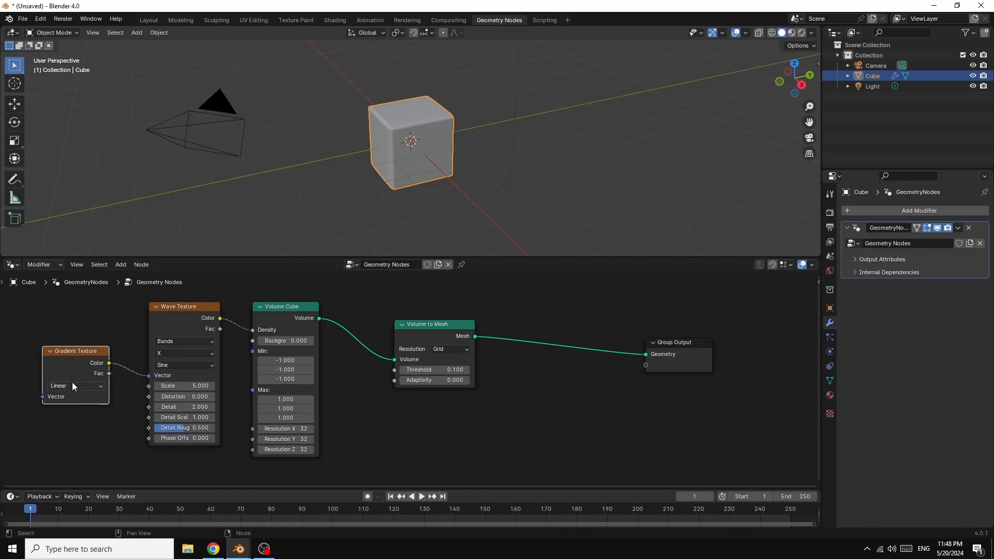
left_click(72, 387)
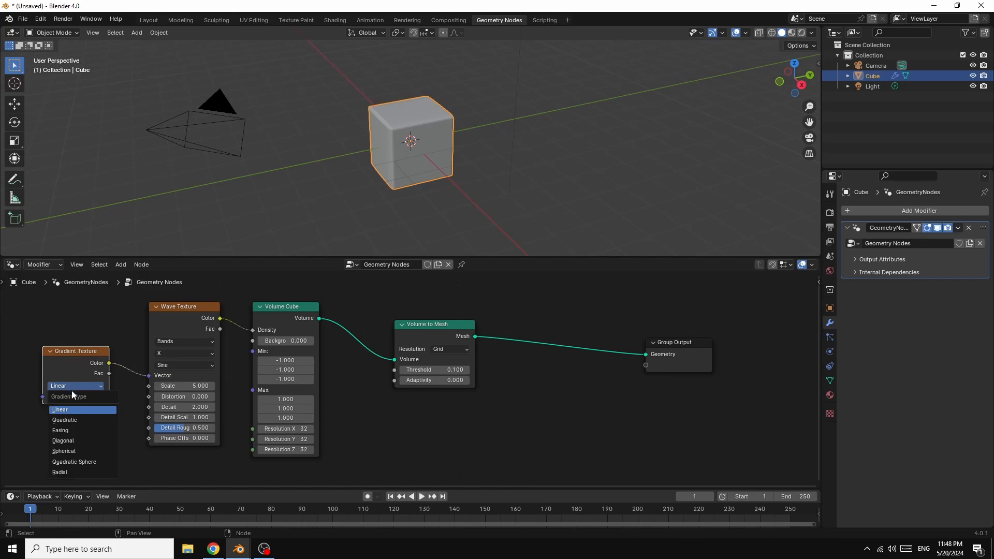
left_click(77, 451)
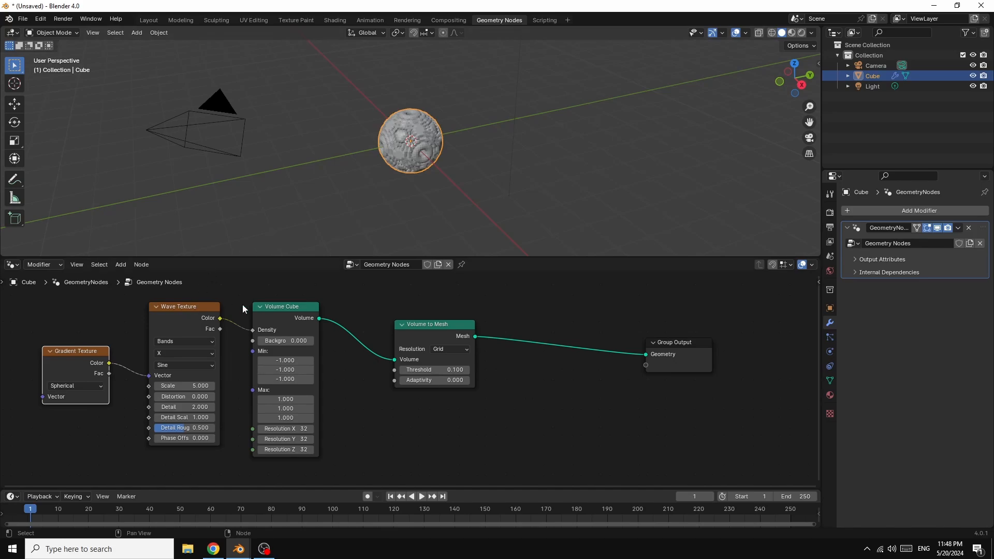
Shift the Volume Cube, Volume to Mesh and Group Output nodes to the right to spread out the node tree
left_click_drag(283, 308, 309, 299)
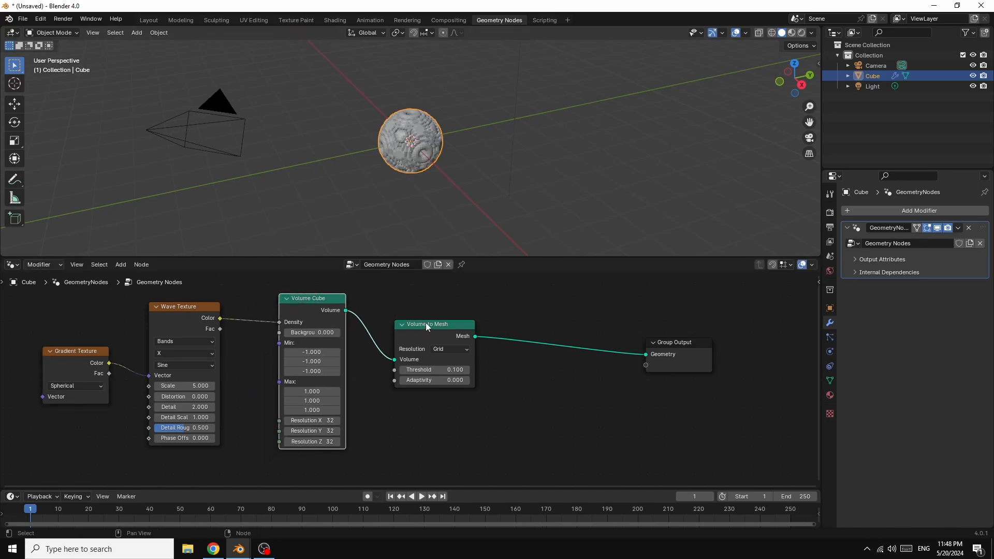
left_click_drag(430, 323, 458, 317)
left_click_drag(683, 350, 719, 348)
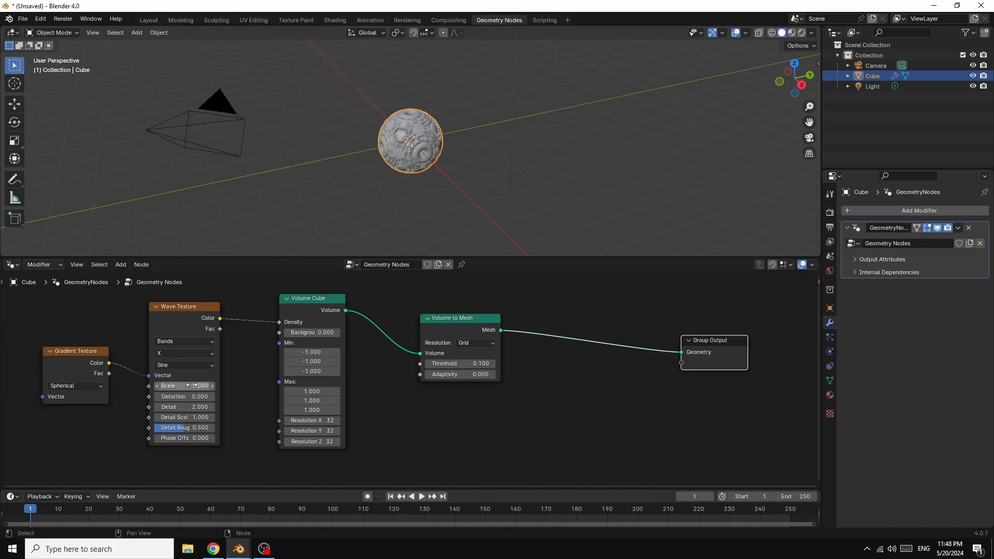
Set the Wave Texture's wave type to Rings and its Scale to 3
left_click(189, 339)
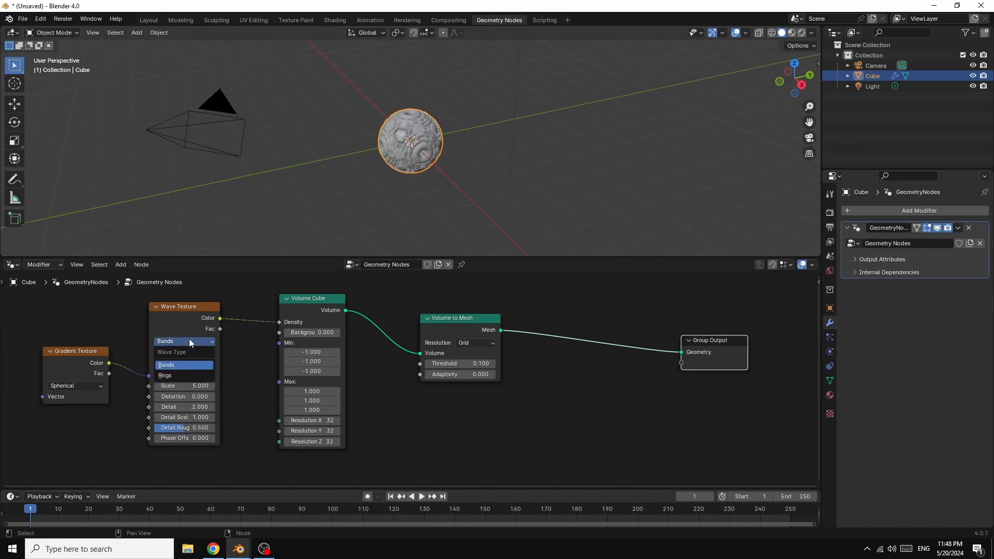
left_click(169, 375)
left_click_drag(184, 386, 153, 386)
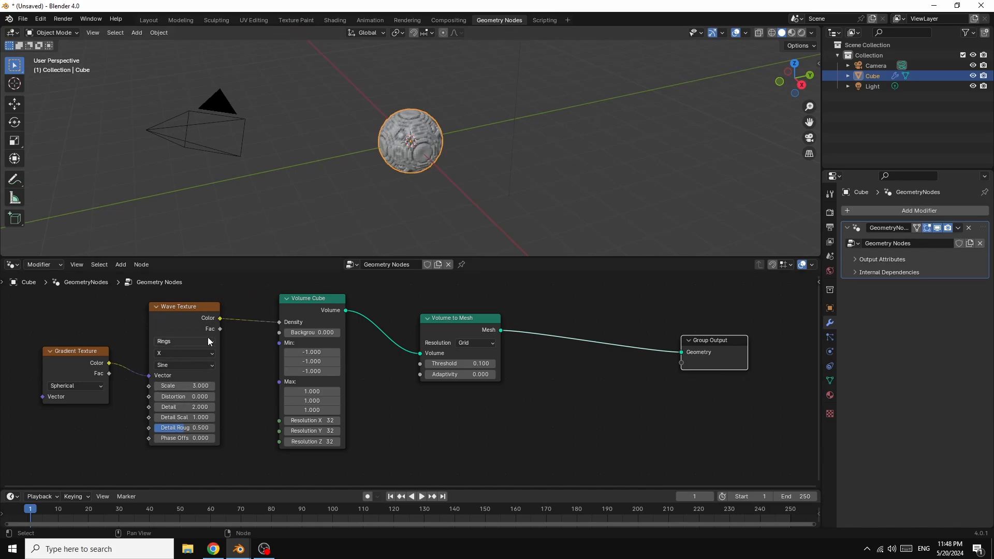
Nudge the Volume Cube and Volume to Mesh nodes to the right and set the Volume to Mesh Threshold to 0.7
left_click_drag(308, 301, 322, 296)
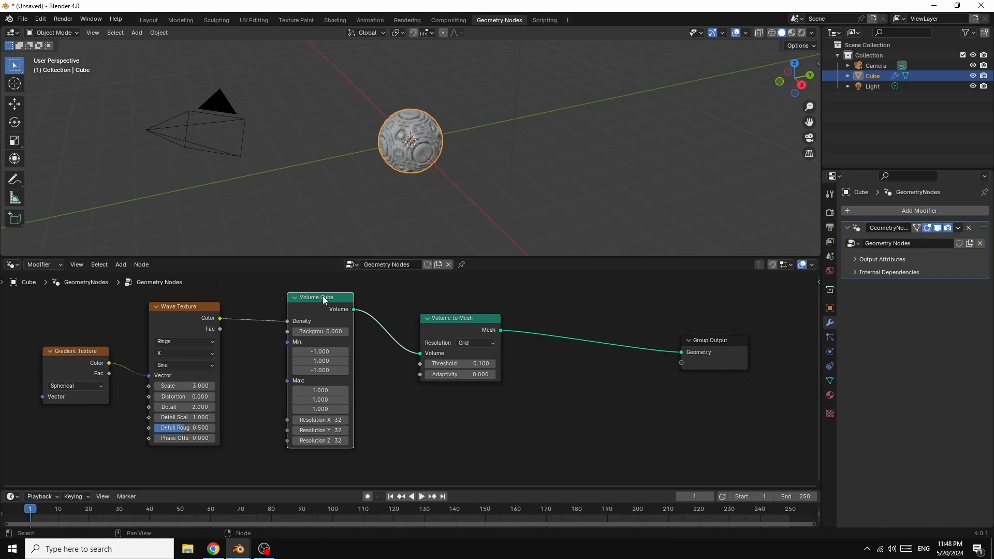
left_click_drag(447, 319, 457, 312)
left_click(504, 358)
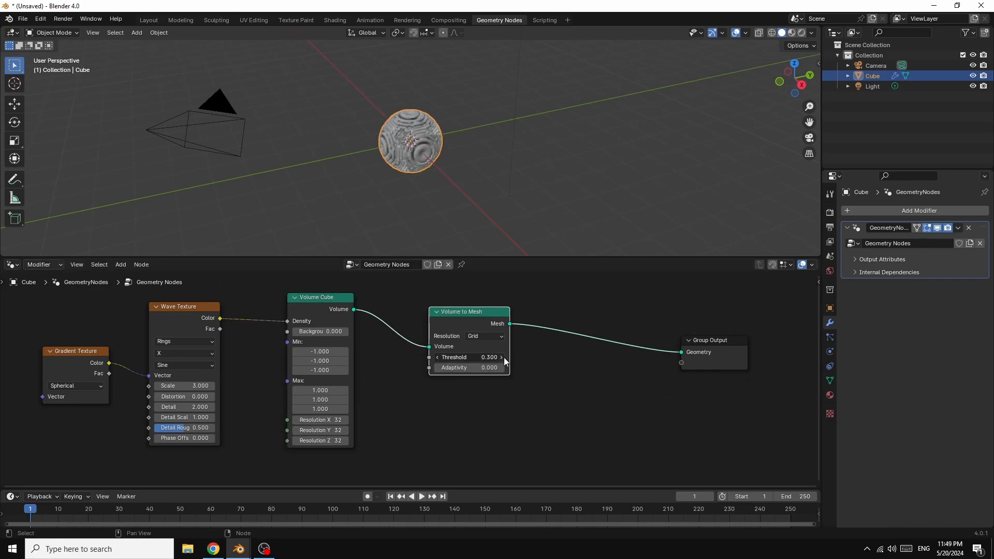
left_click(504, 357)
left_click(504, 357)
left_click(504, 357)
left_click(504, 358)
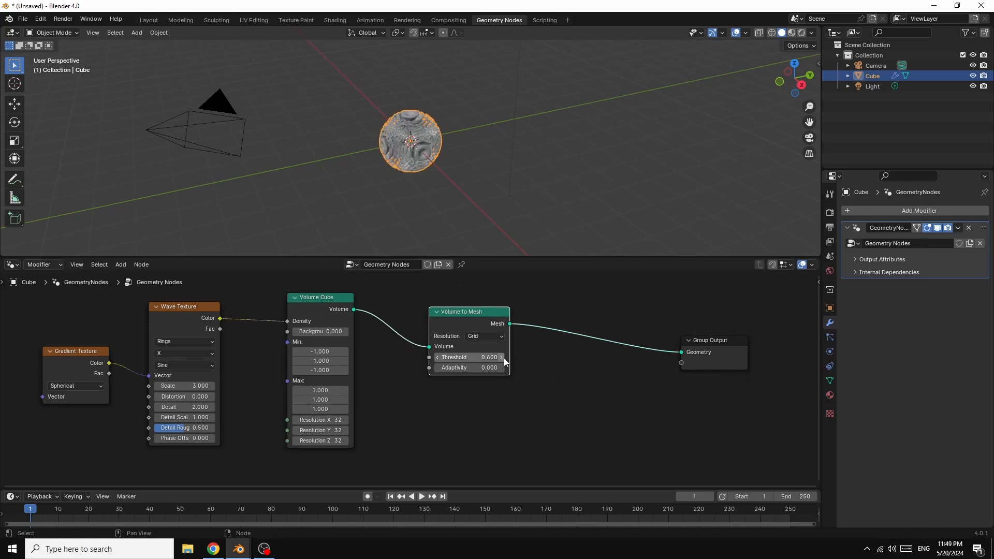
left_click(504, 358)
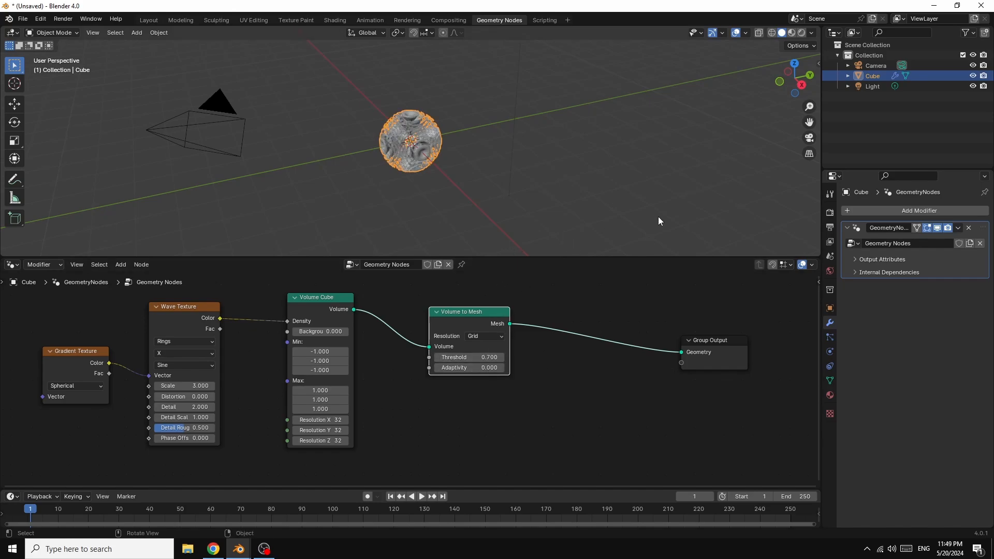
Set the Wave Texture's Scale to 2 and insert a keyframe for it at frame 1
scroll(679, 191, "up", 5)
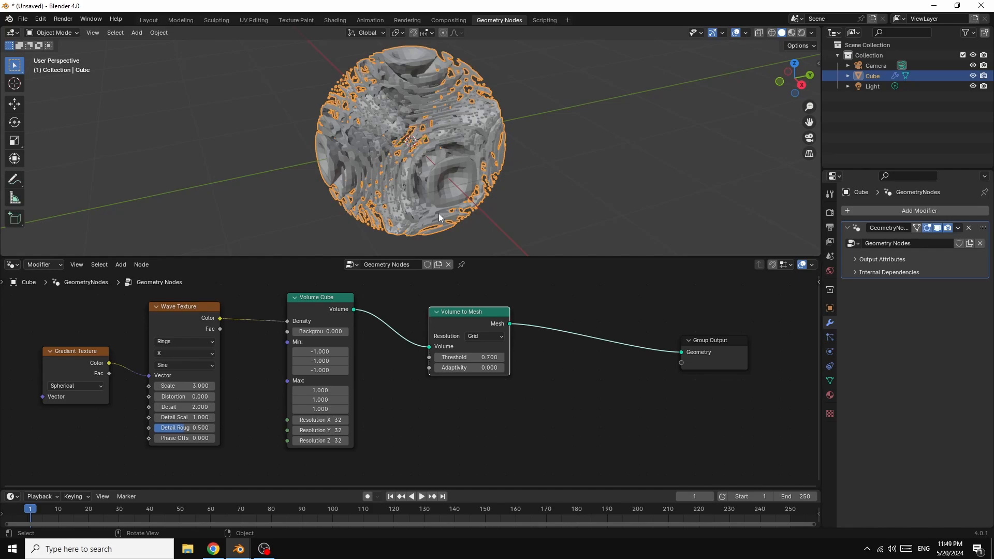
left_click_drag(177, 390, 201, 387)
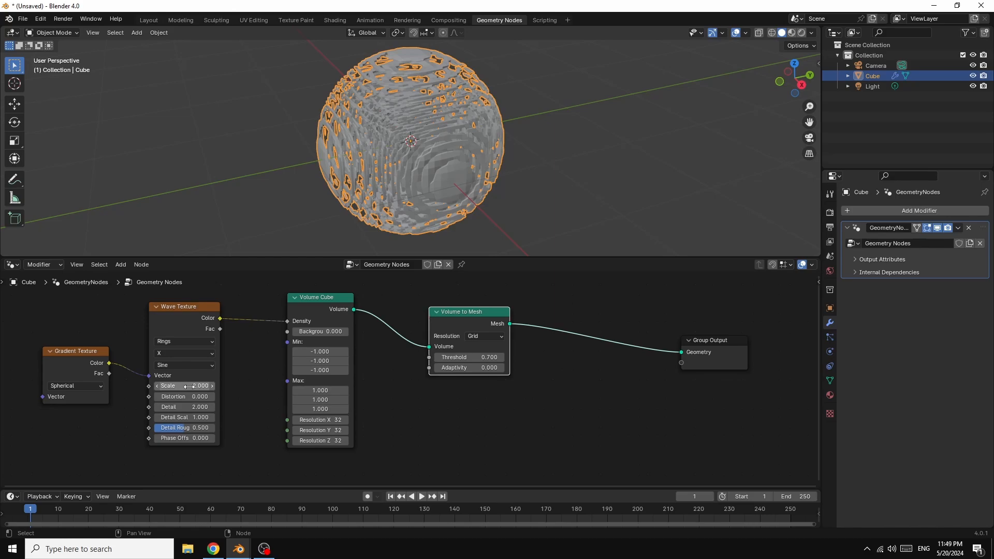
right_click(189, 387)
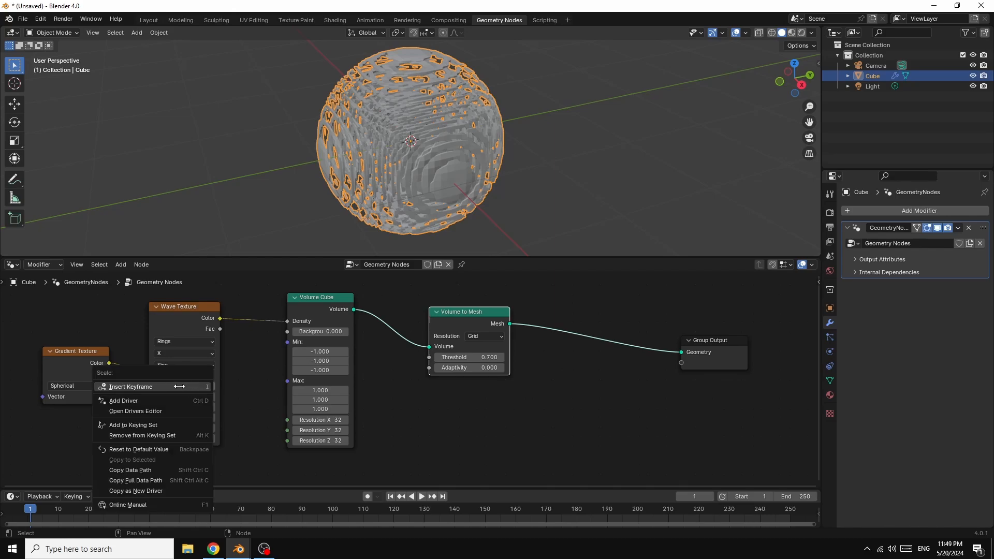
left_click(148, 387)
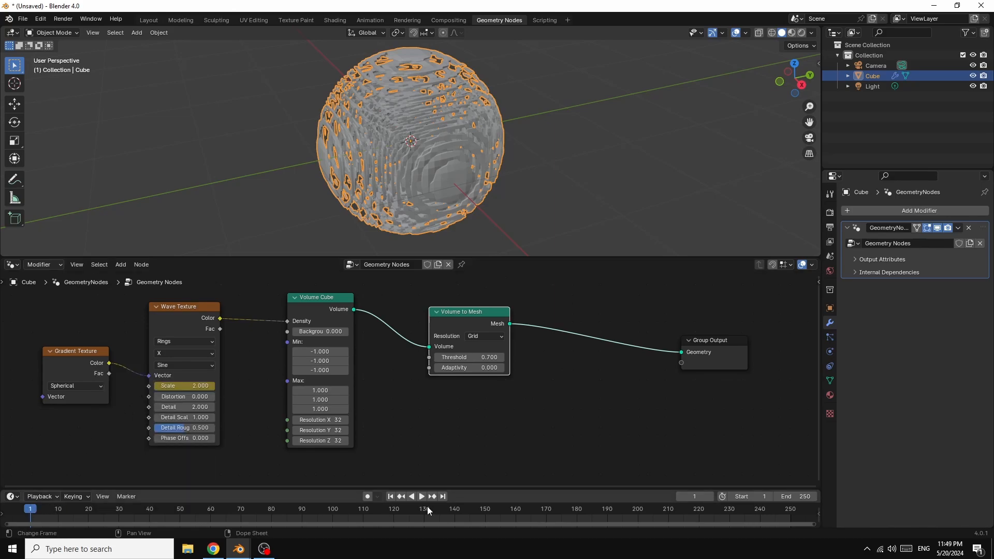
At frame 250, set the Wave Texture's Scale to 6 and insert a keyframe for it
left_click(442, 497)
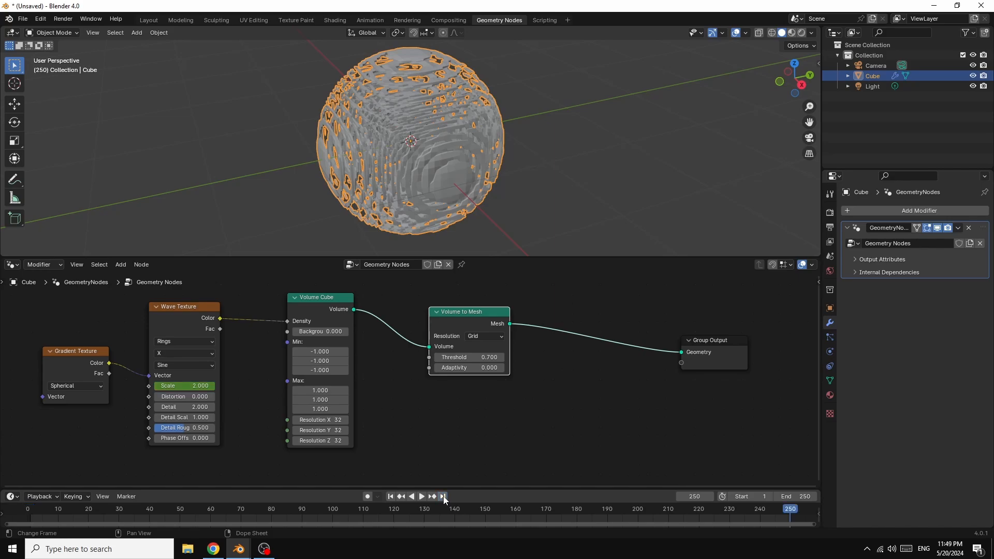
left_click_drag(191, 388, 304, 388)
left_click_drag(193, 387, 187, 387)
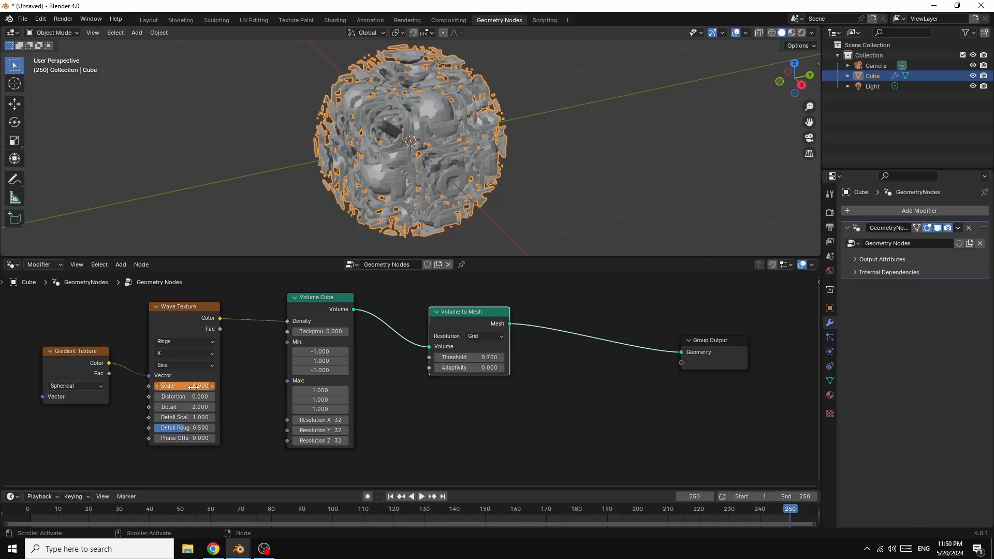
right_click(193, 387)
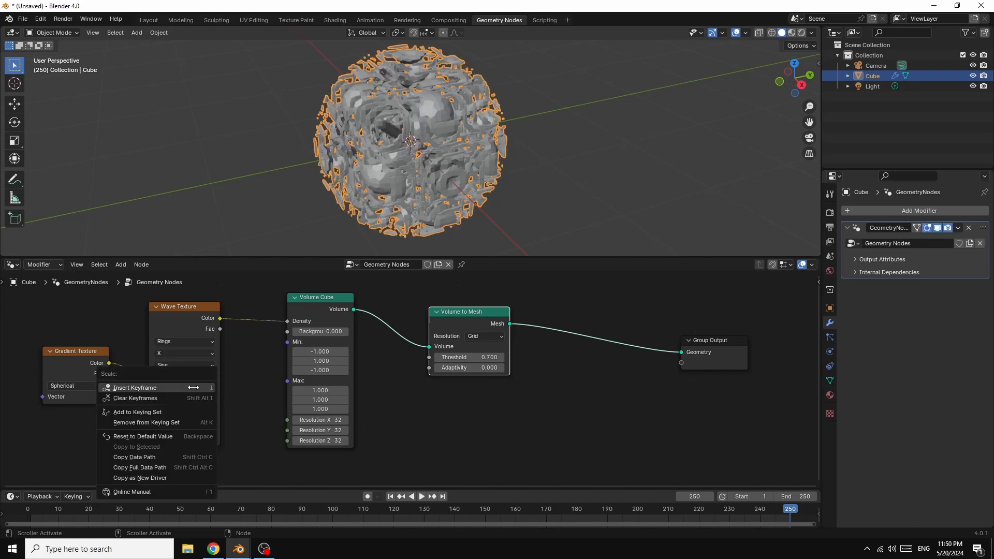
left_click(174, 388)
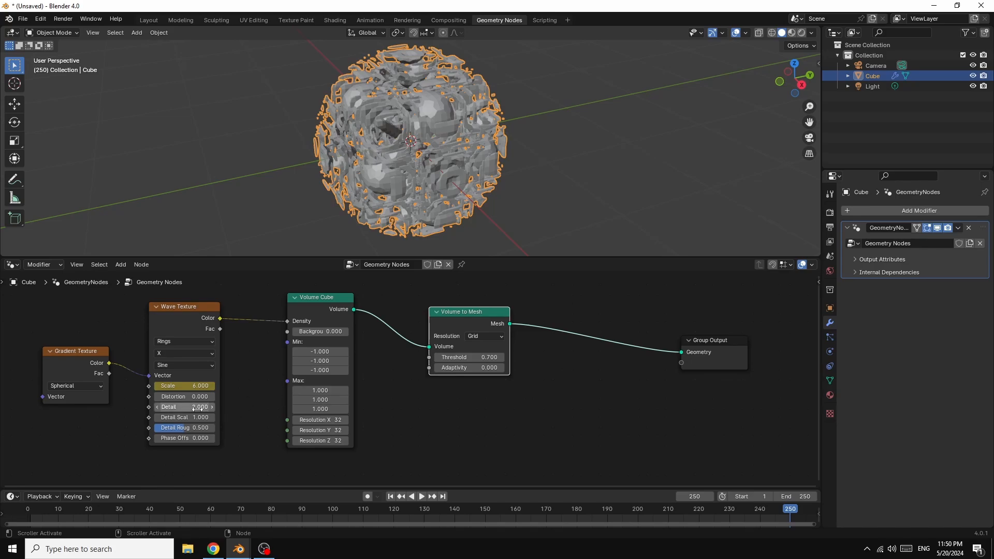
Set the Wave Texture's Distortion to 3 and insert a keyframe for it at frame 250
left_click_drag(188, 395, 211, 395)
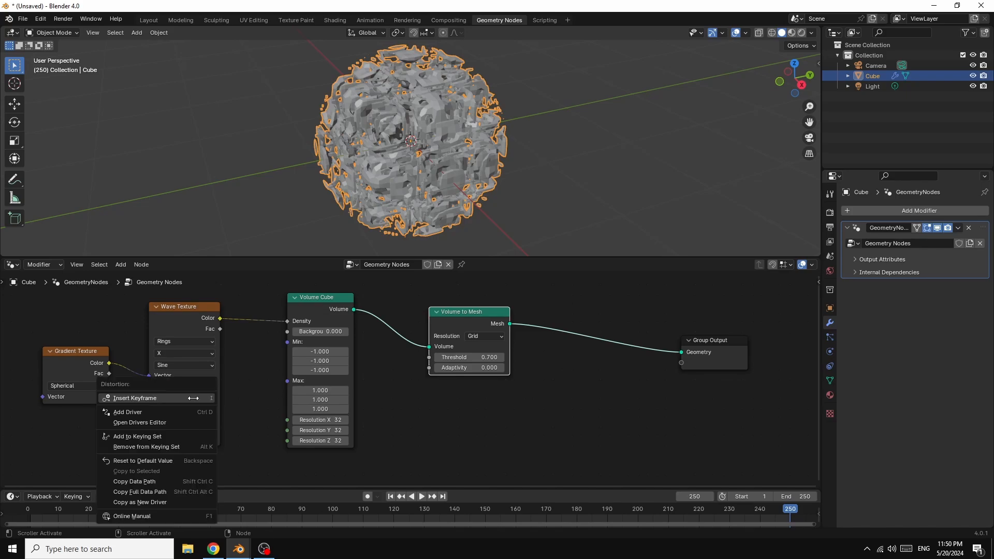
right_click(191, 397)
left_click(183, 398)
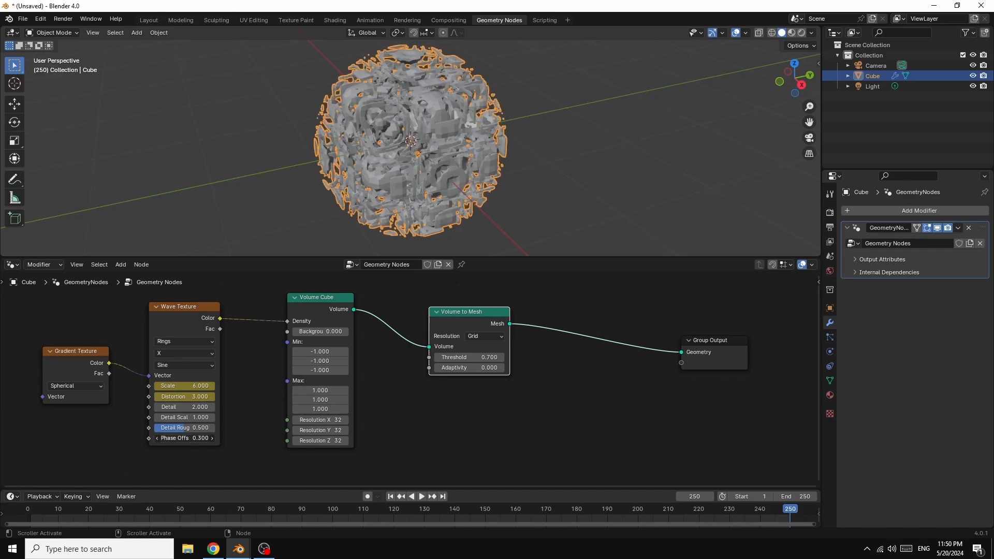
Set the Wave Texture's Phase Offset to 0.2
left_click_drag(183, 438, 205, 440)
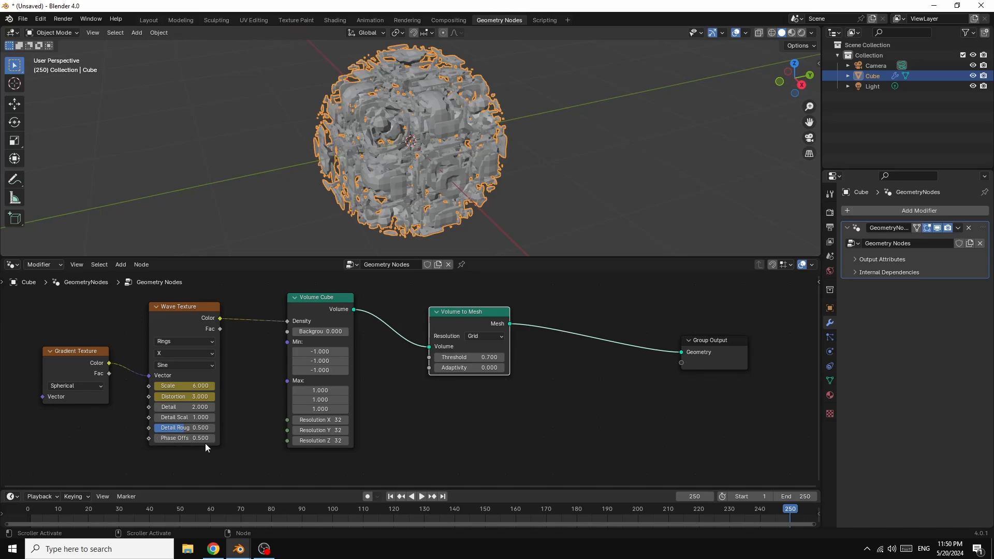
left_click(158, 439)
left_click(158, 438)
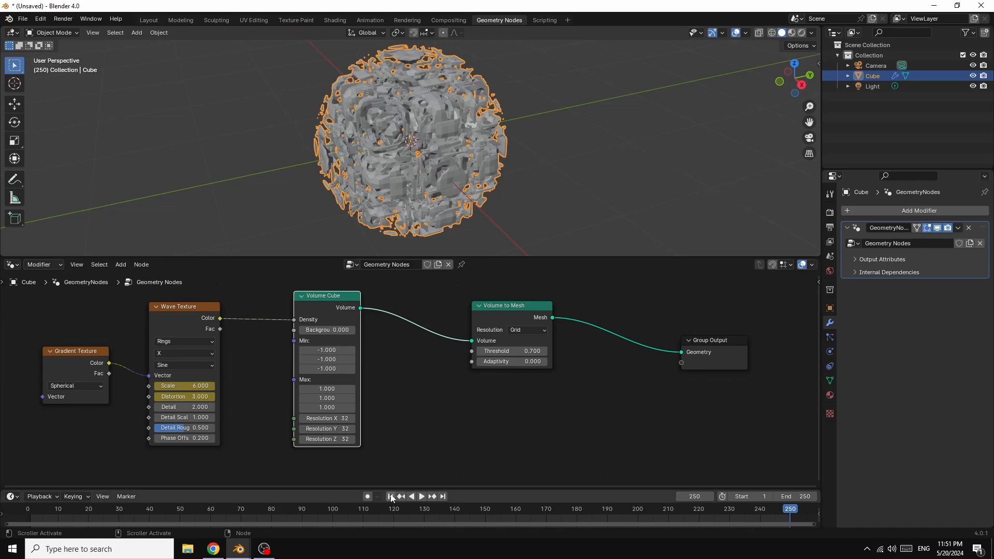
Return to frame 1 and insert a keyframe for the Volume to Mesh node's Threshold
left_click(392, 496)
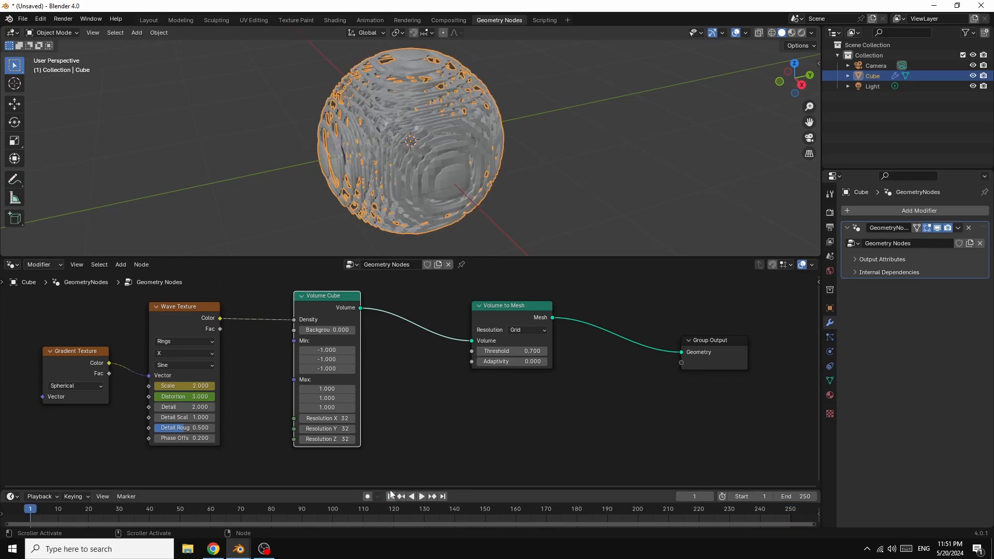
right_click(520, 351)
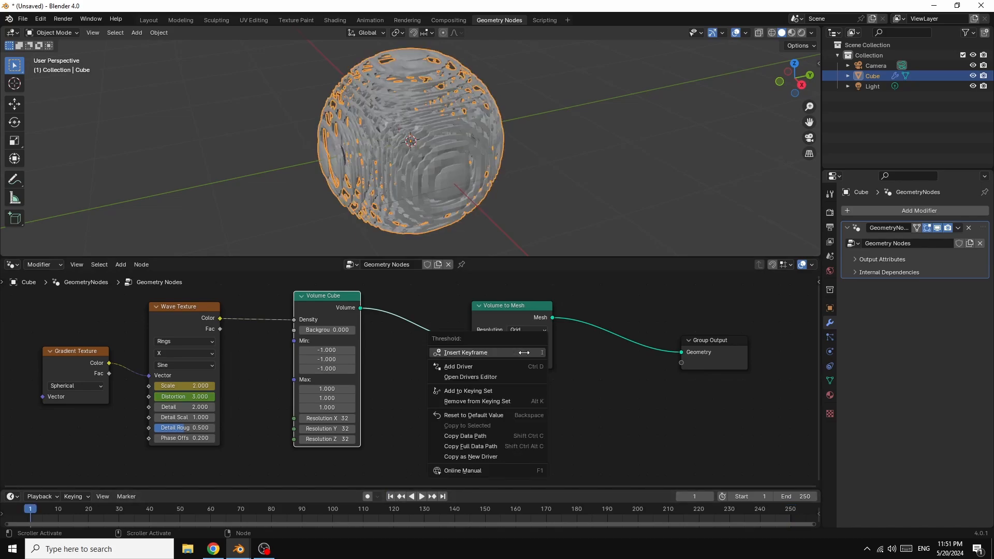
left_click(480, 352)
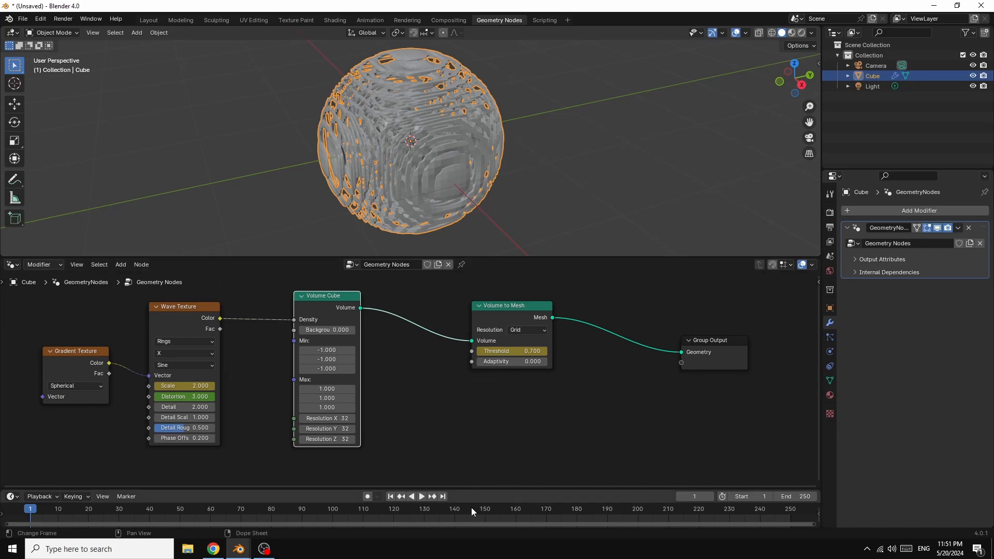
At frame 250, set the Volume to Mesh Threshold to 0.9 and insert a keyframe for it
left_click(443, 497)
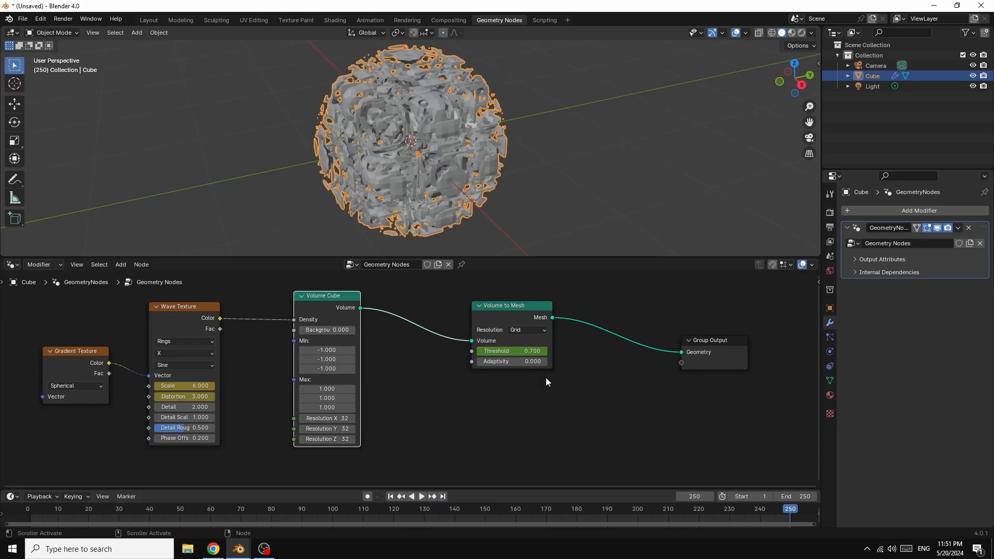
left_click(545, 351)
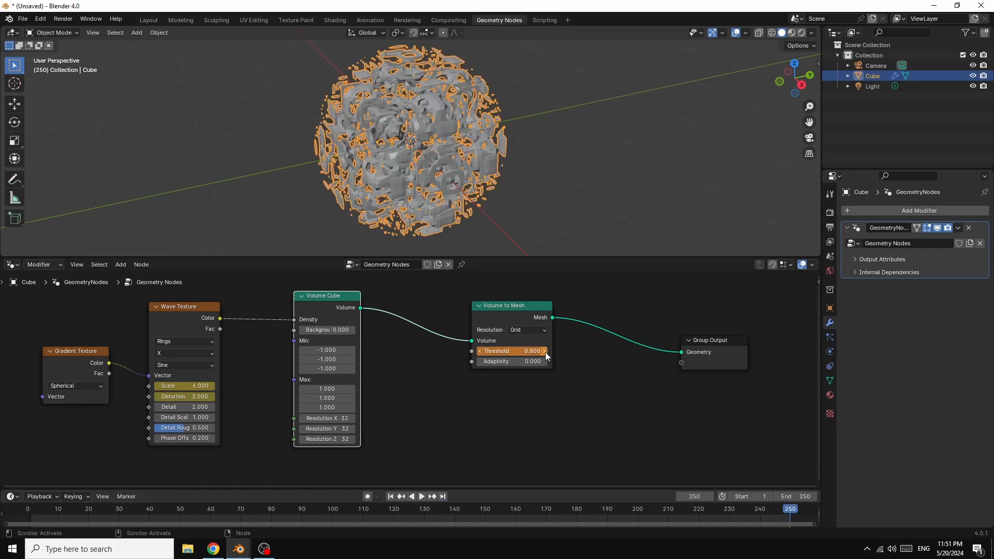
left_click(545, 352)
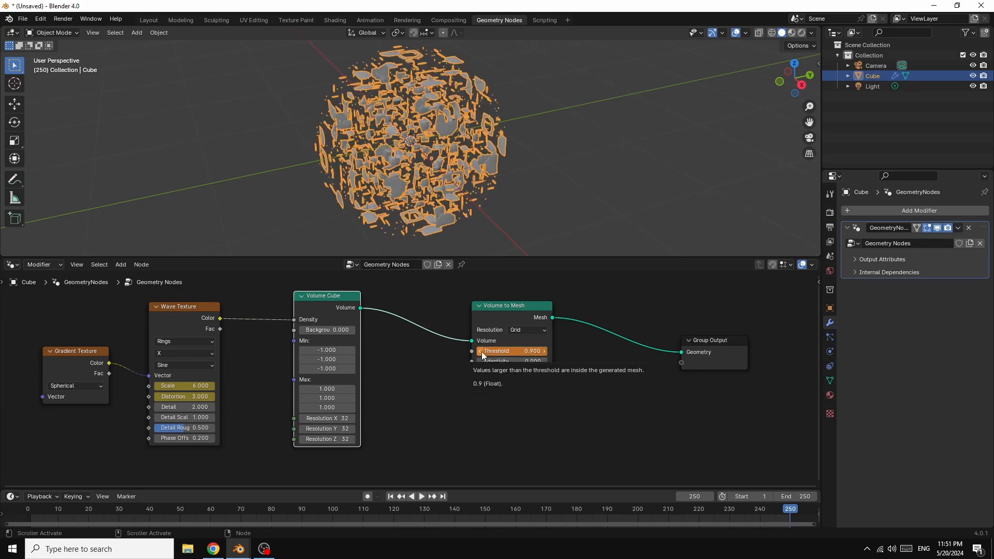
right_click(523, 352)
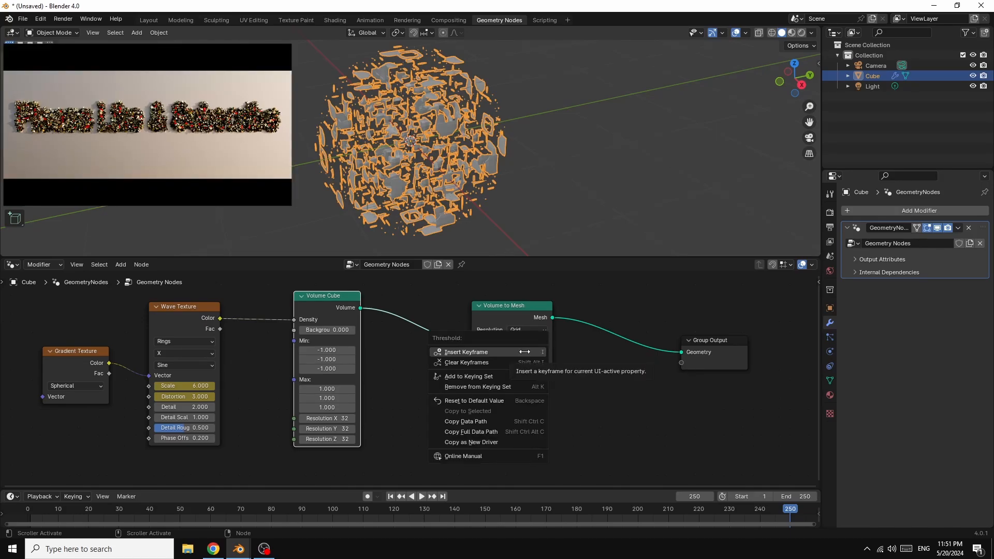
left_click(523, 351)
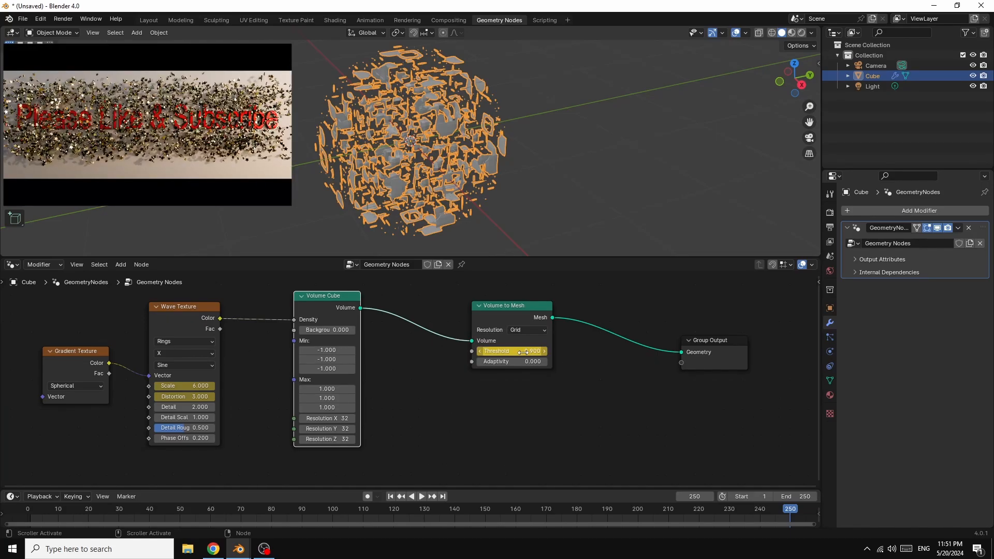
Play the animation from frame 1 to preview the changing volume mesh, and stop playback
left_click(391, 496)
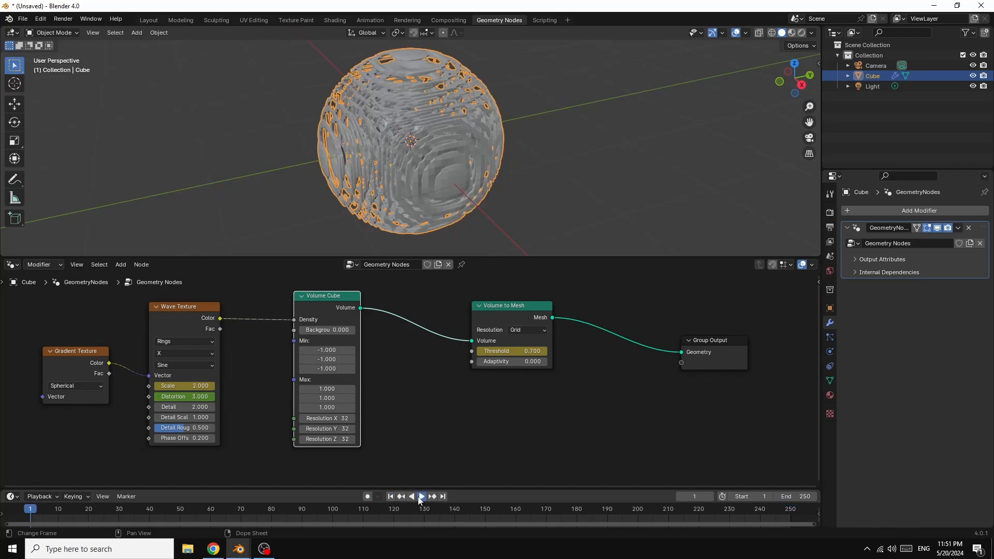
left_click(418, 496)
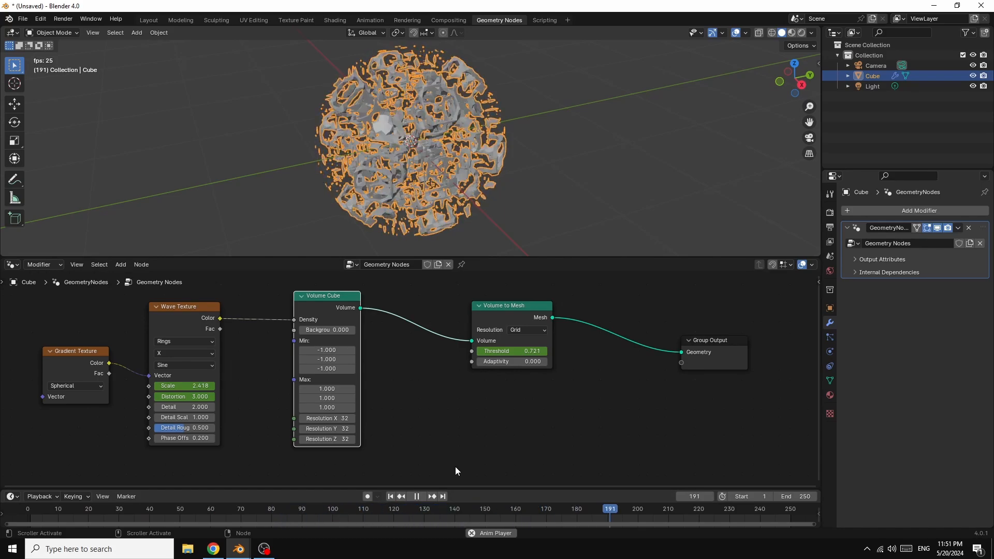
left_click(417, 496)
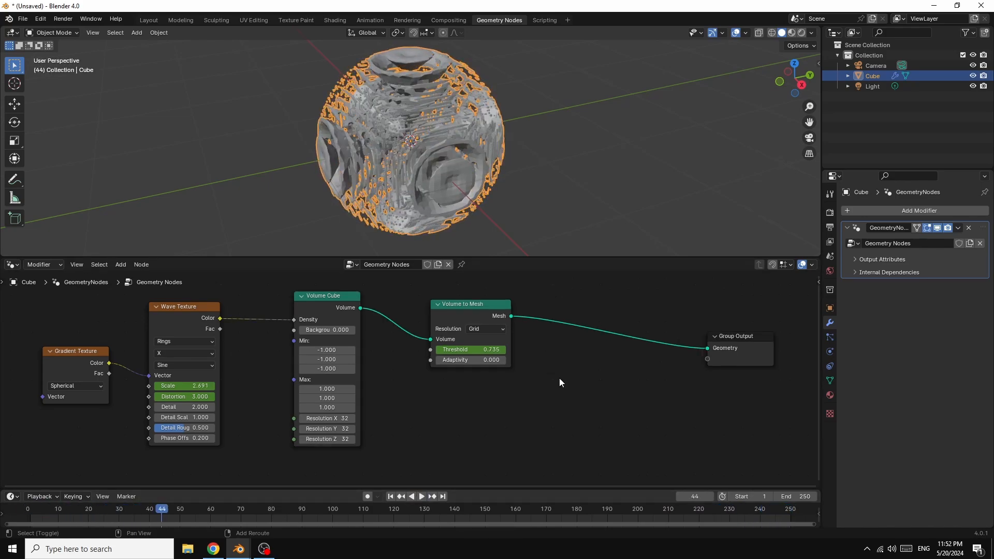
Insert a Set Shade Smooth node between Volume to Mesh and Group Output, and adjust the node spacing around it
key("shift+a")
left_click(524, 333)
type("sets")
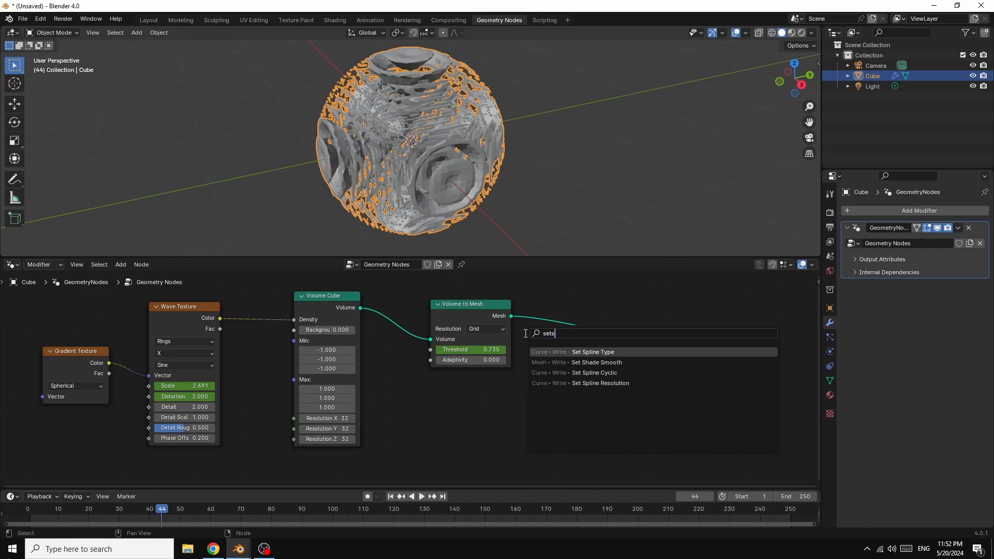
type("h")
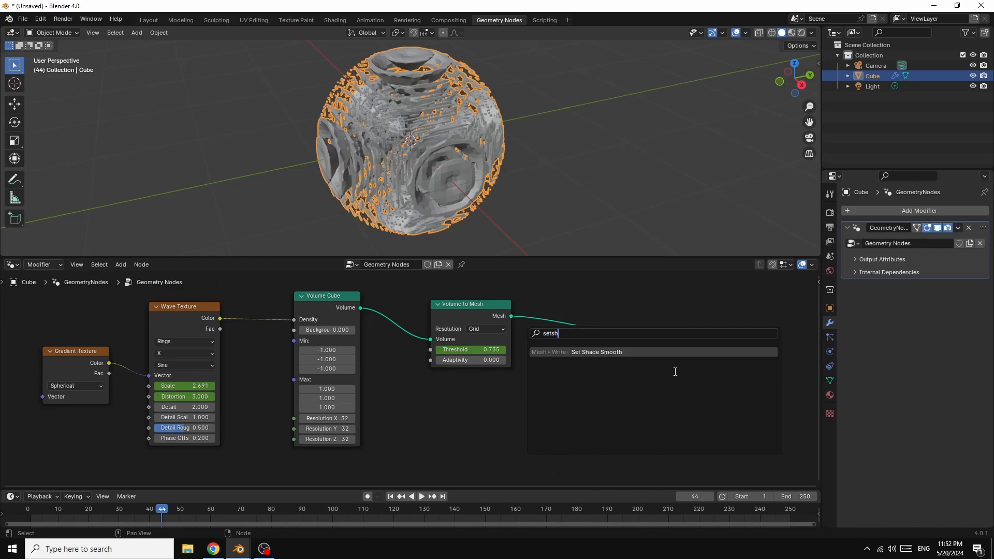
left_click(615, 352)
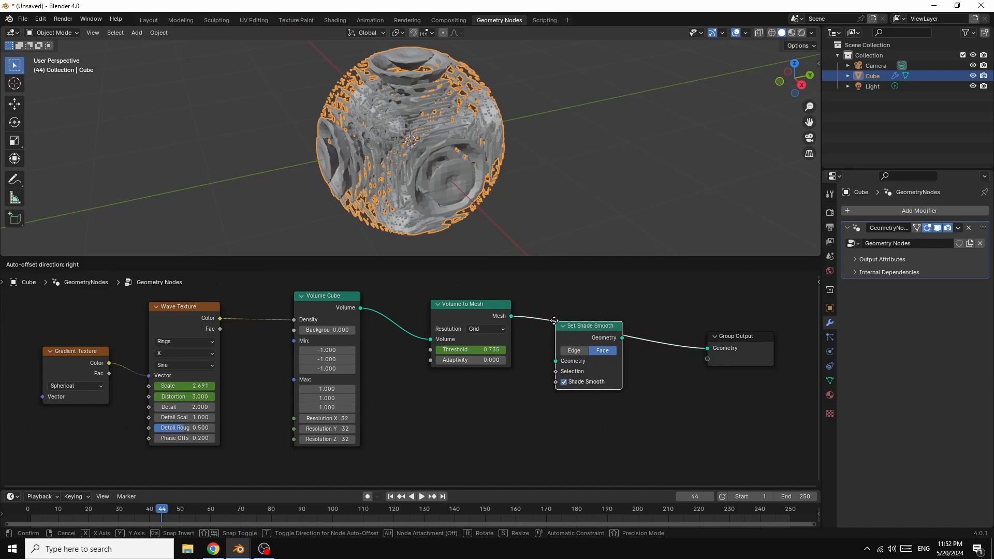
left_click(546, 320)
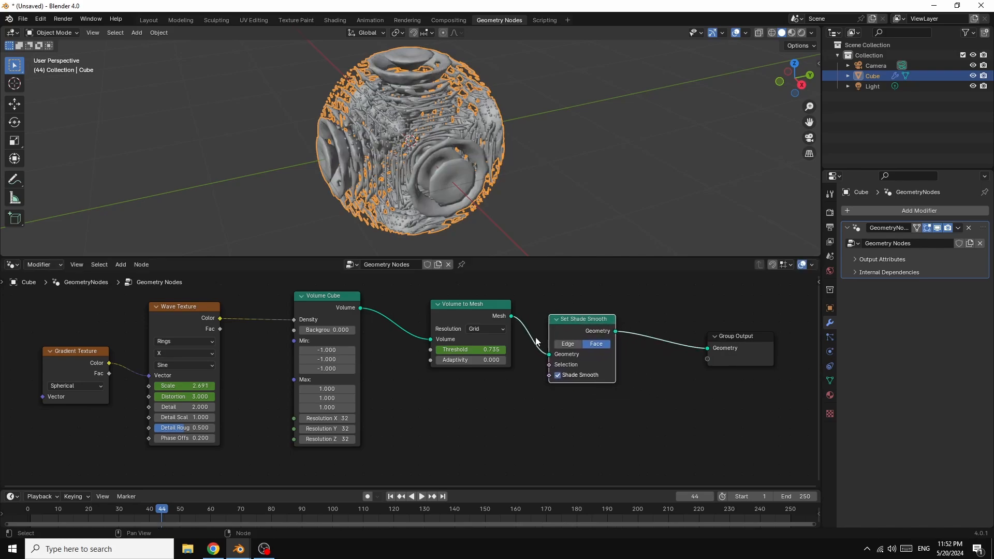
left_click_drag(732, 337, 745, 334)
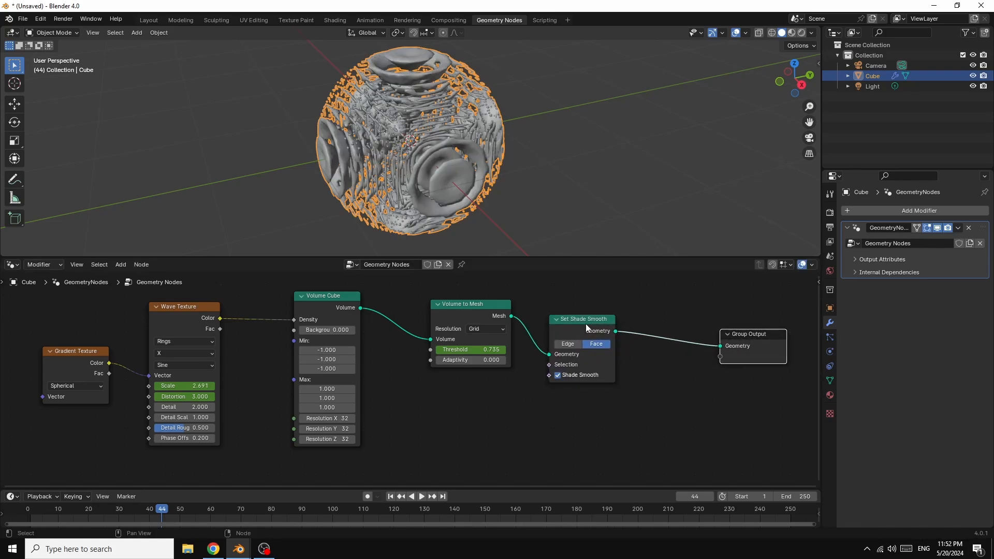
left_click_drag(565, 321, 559, 319)
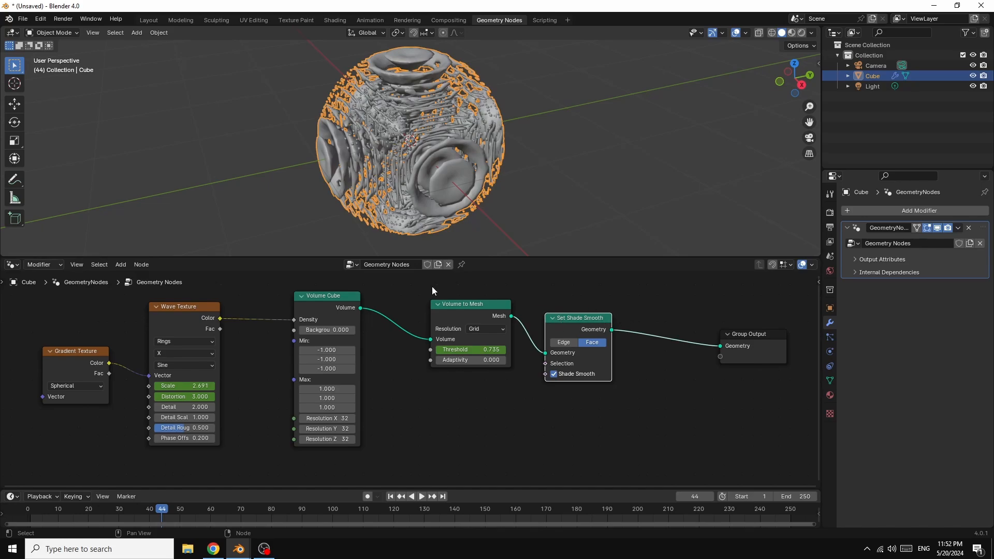
Insert a Set Material node between Set Shade Smooth and Group Output
left_click(120, 266)
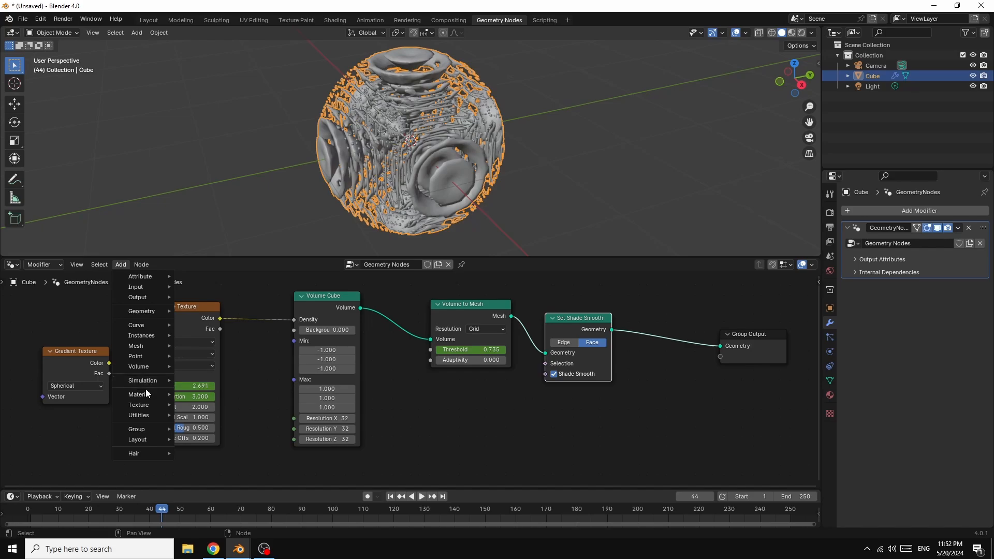
mouse_move(147, 393)
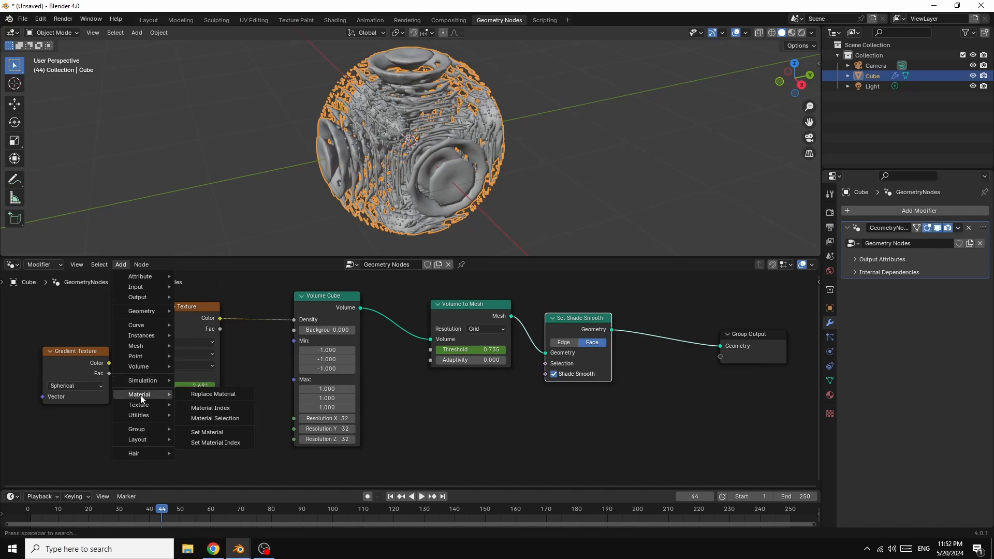
left_click(212, 432)
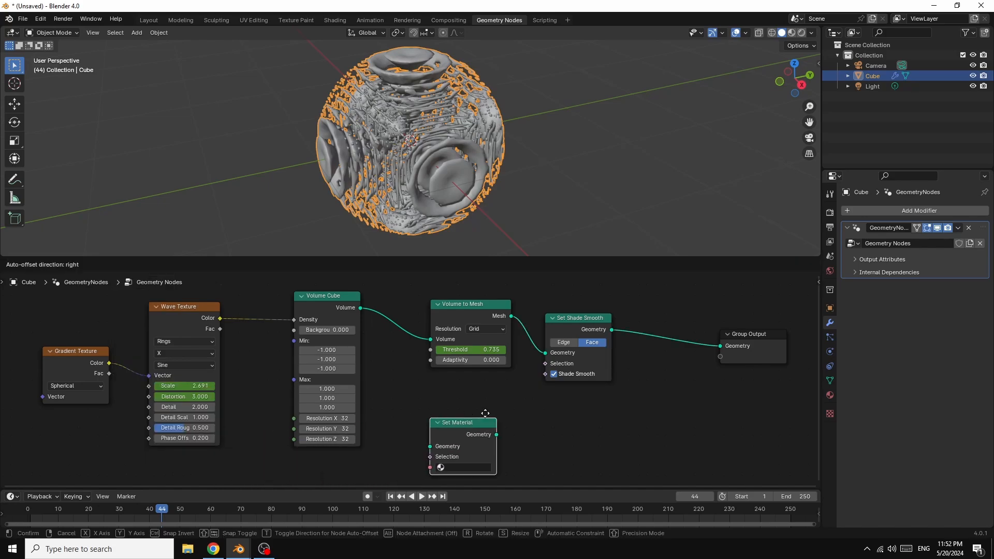
left_click(627, 329)
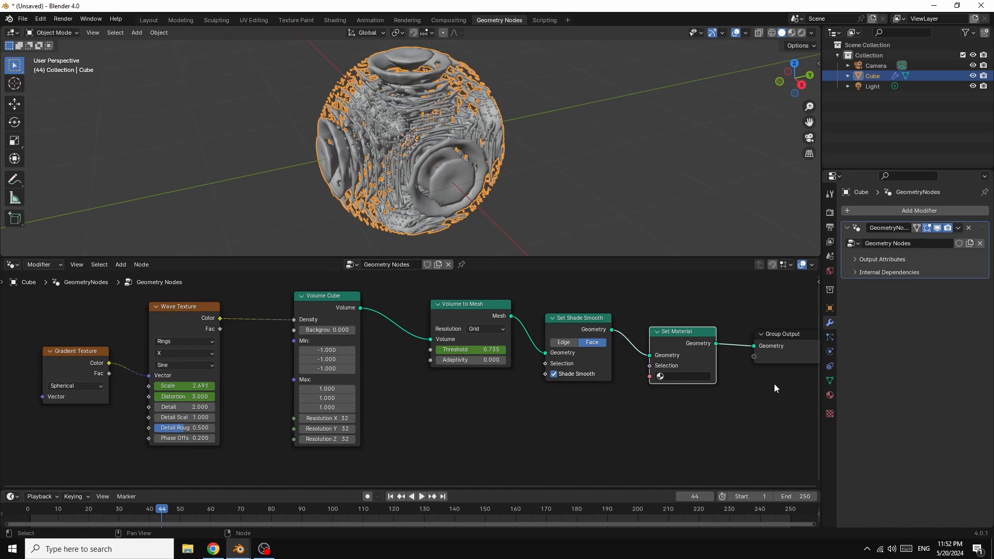
Check the cube's material name in its material properties and assign that material, Material, in the Set Material node
left_click(829, 396)
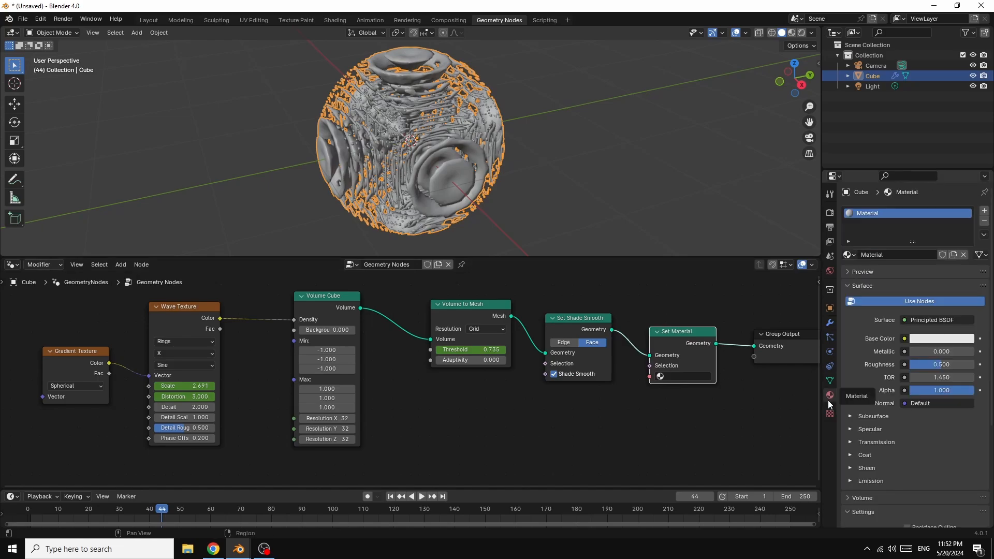
left_click(888, 254)
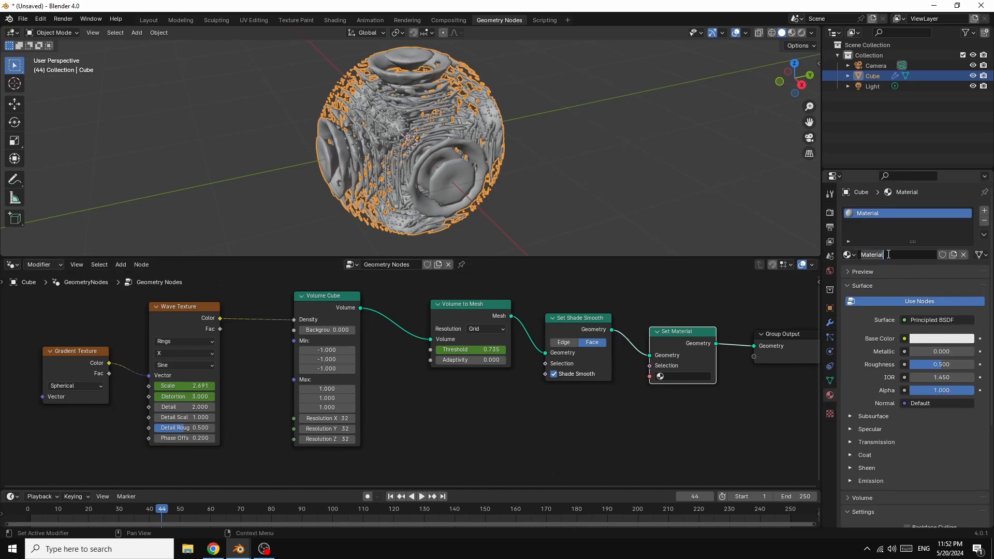
key("Home")
left_click(680, 442)
left_click(673, 376)
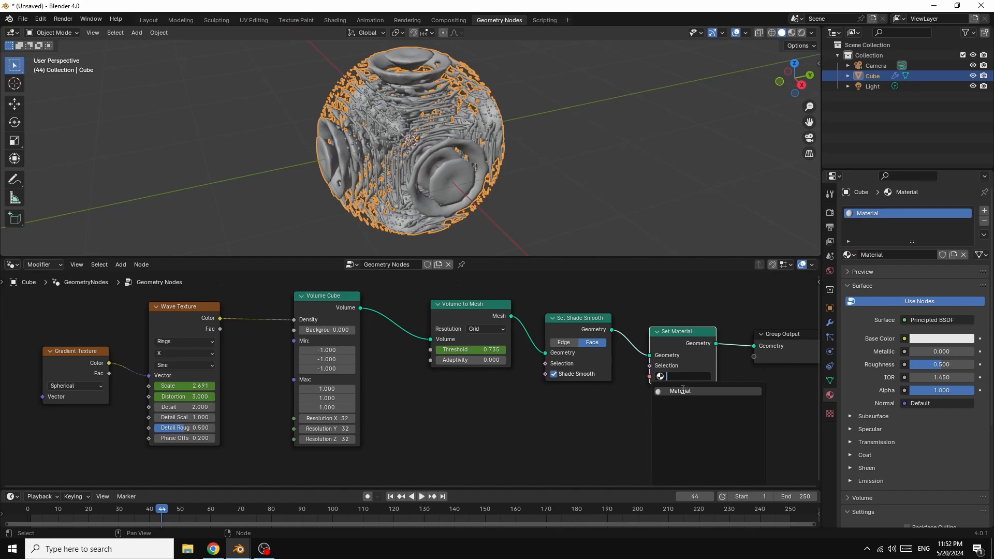
left_click(663, 392)
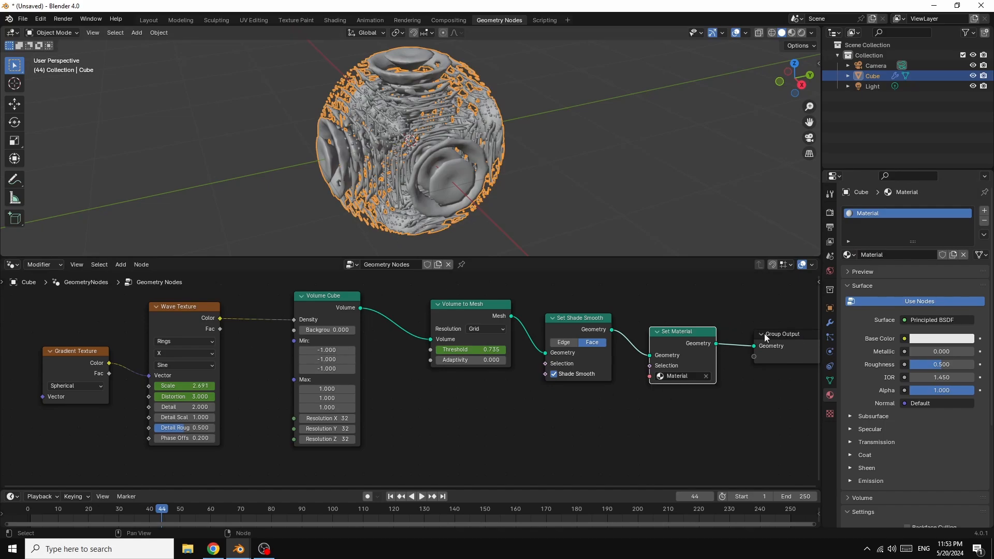
Move the Group Output, Set Material and Set Shade Smooth nodes to the left to tidy the node tree
left_click_drag(764, 333, 742, 330)
left_click_drag(678, 334, 659, 325)
left_click_drag(570, 327, 559, 321)
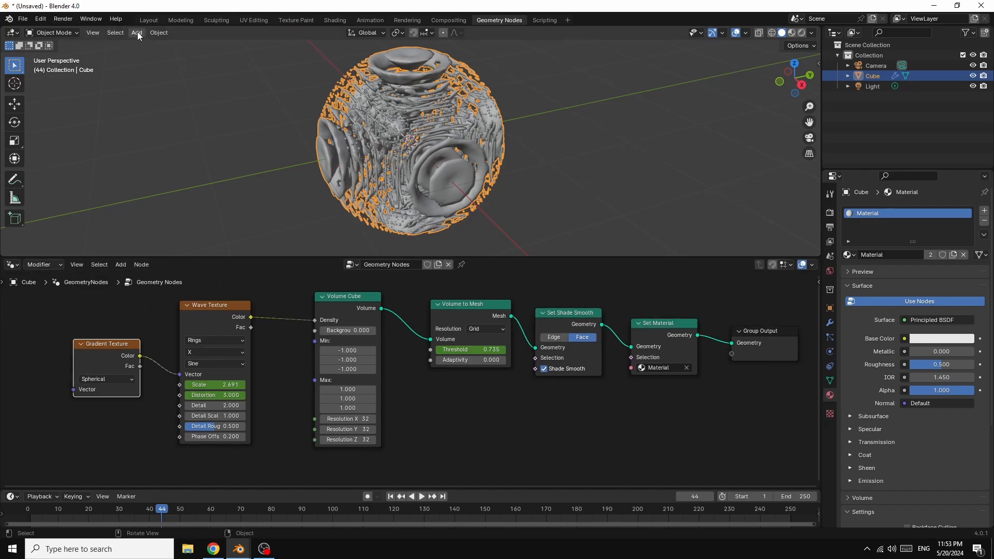
Add a plane mesh at the sphere's centre and scale it up into a large floor
left_click(137, 32)
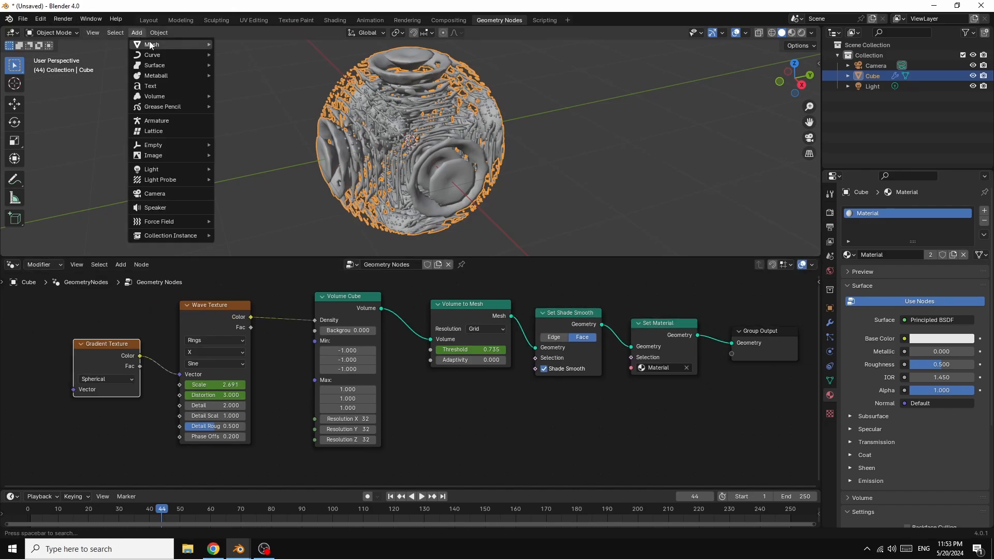
mouse_move(156, 45)
left_click(248, 45)
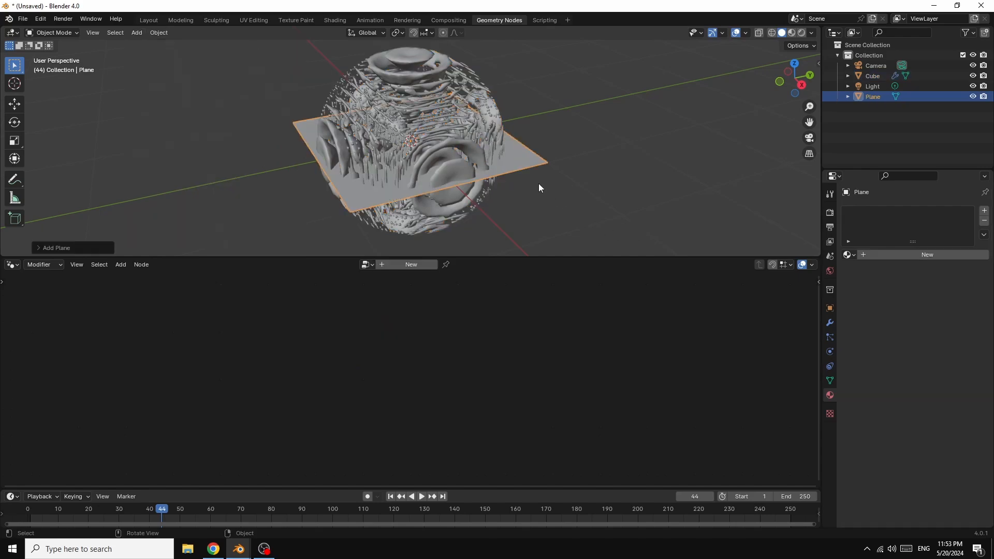
key("s")
left_click(75, 32)
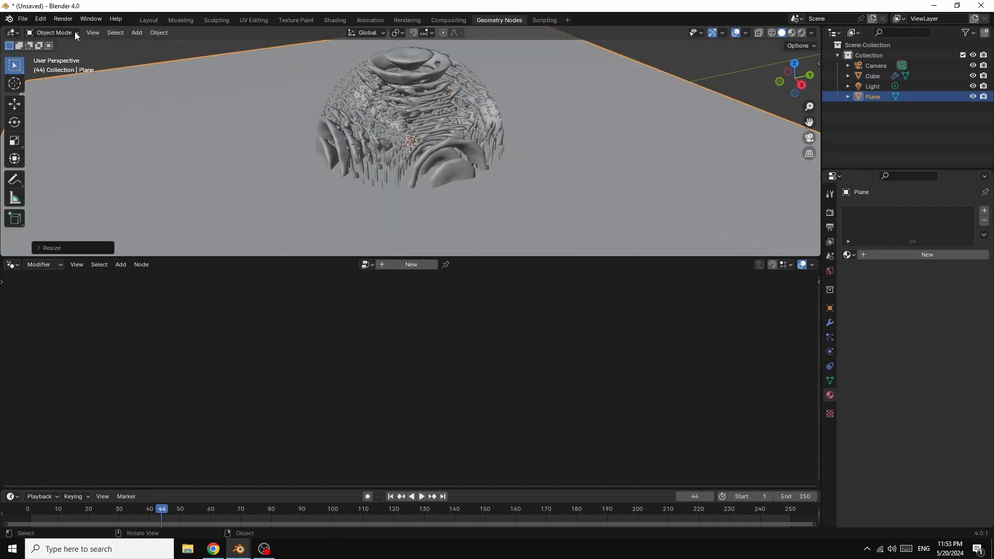
Raise the spherical cube object along the Z axis until it sits on top of the floor plane
left_click_drag(796, 87, 775, 83)
left_click(411, 91)
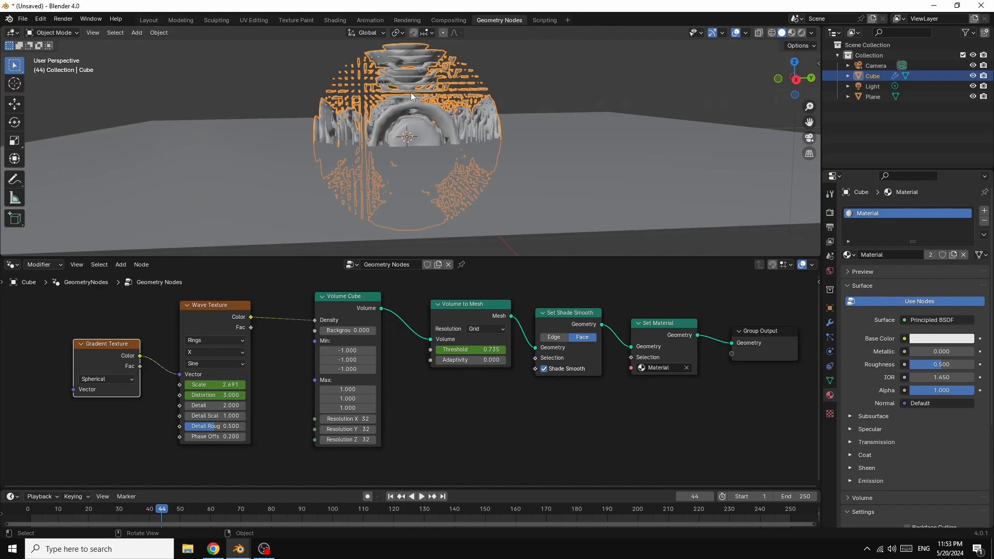
key("g")
key("z")
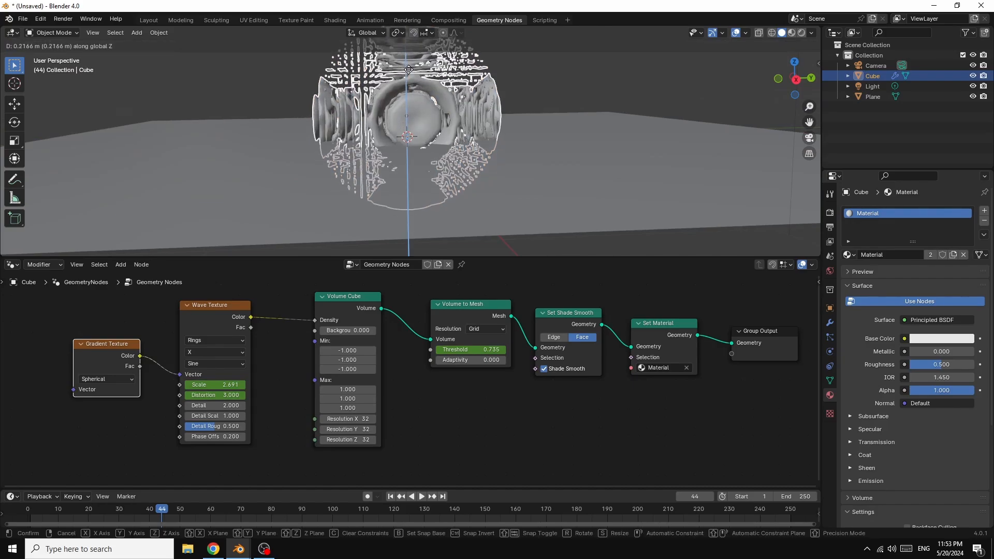
left_click(408, 229)
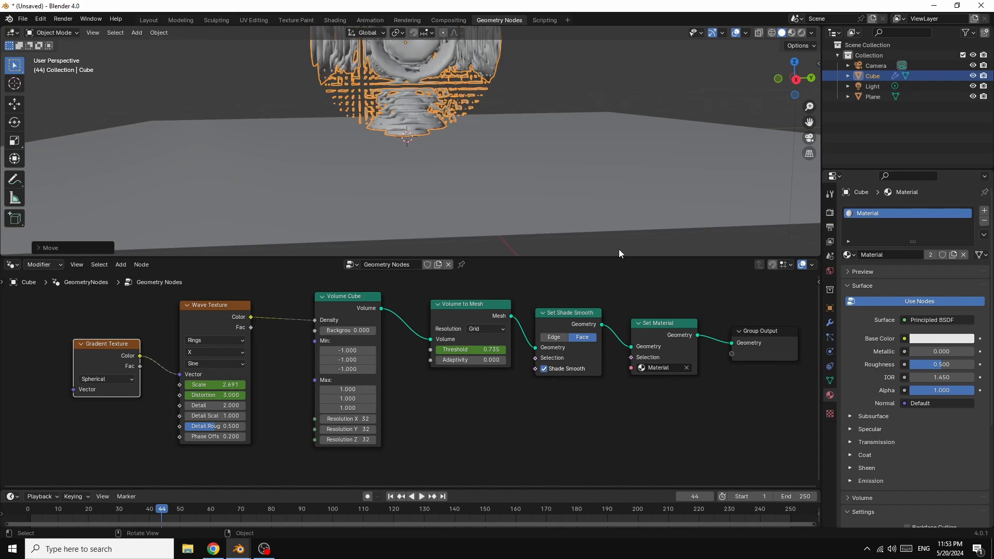
Enlarge the 3D viewport and align the camera to an elevated view of the sphere on the floor
left_click_drag(796, 82, 590, 317)
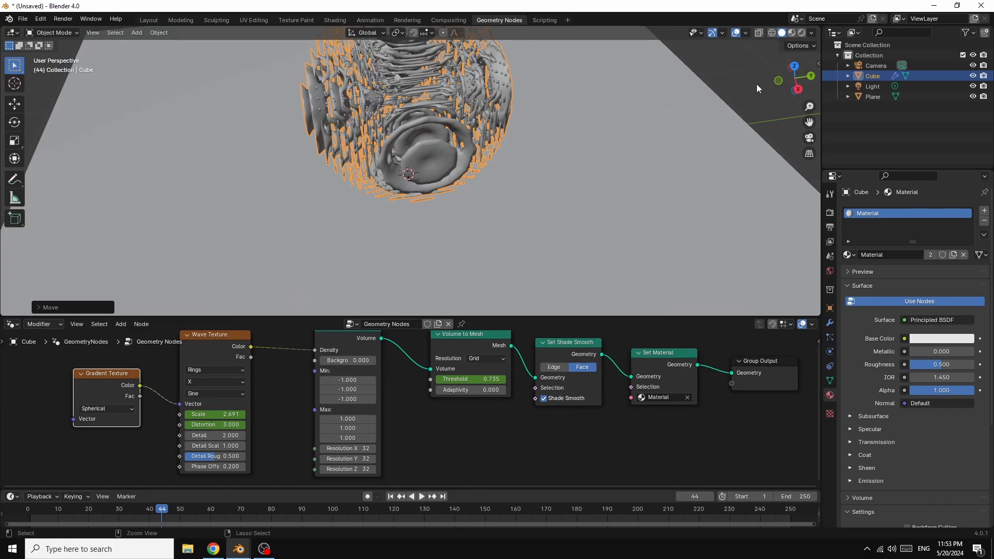
key("KP_0")
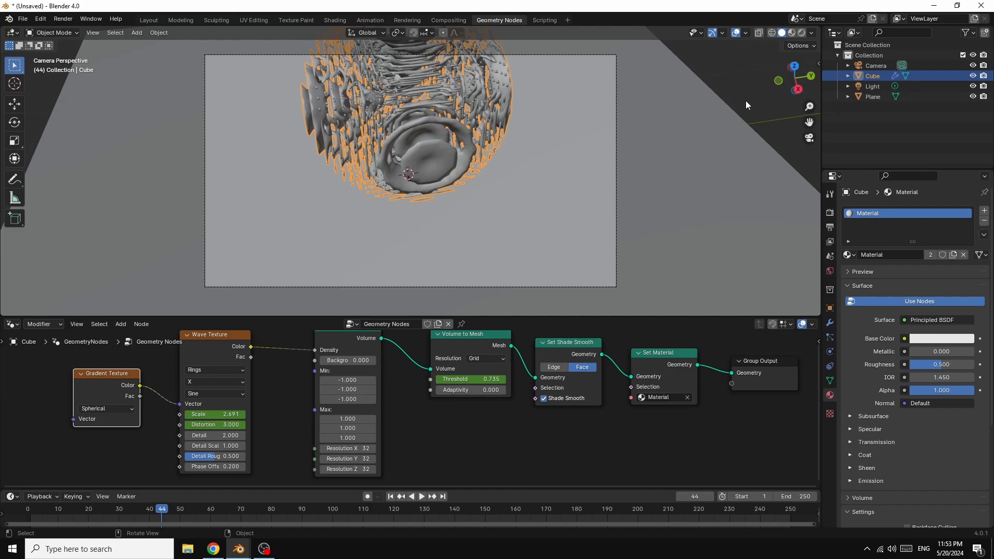
left_click(760, 79)
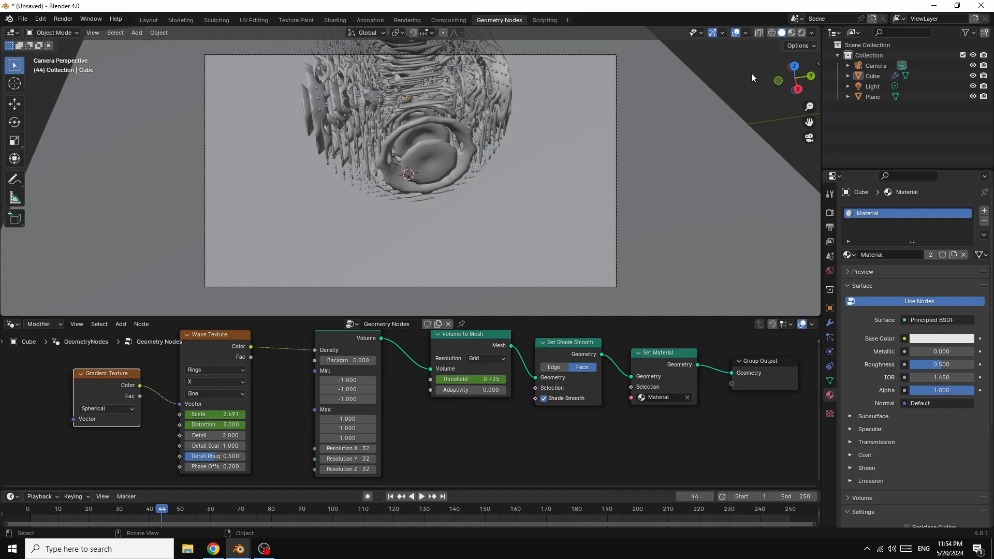
Lock the camera to the view and reframe it so the whole sphere is centred in the camera frame
key("n")
left_click(815, 111)
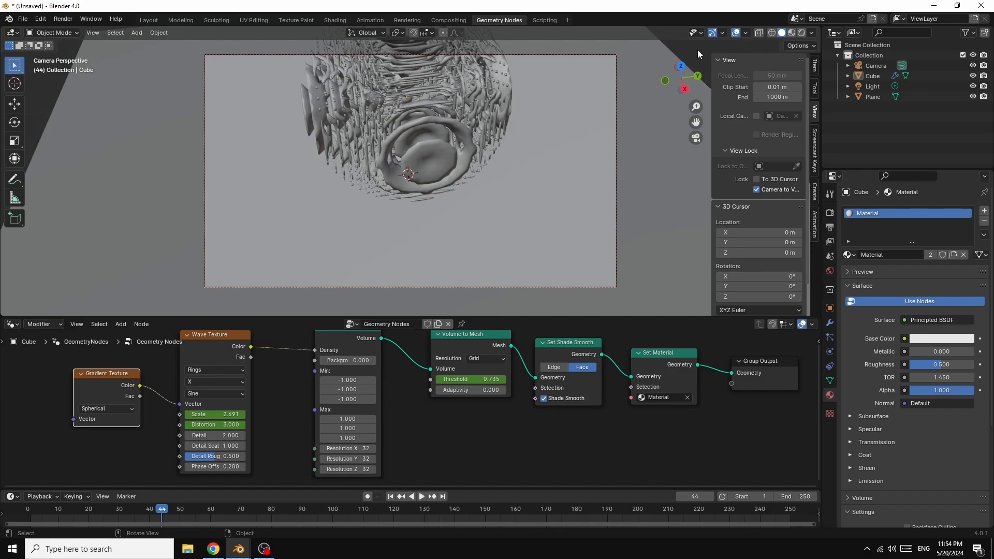
key("n")
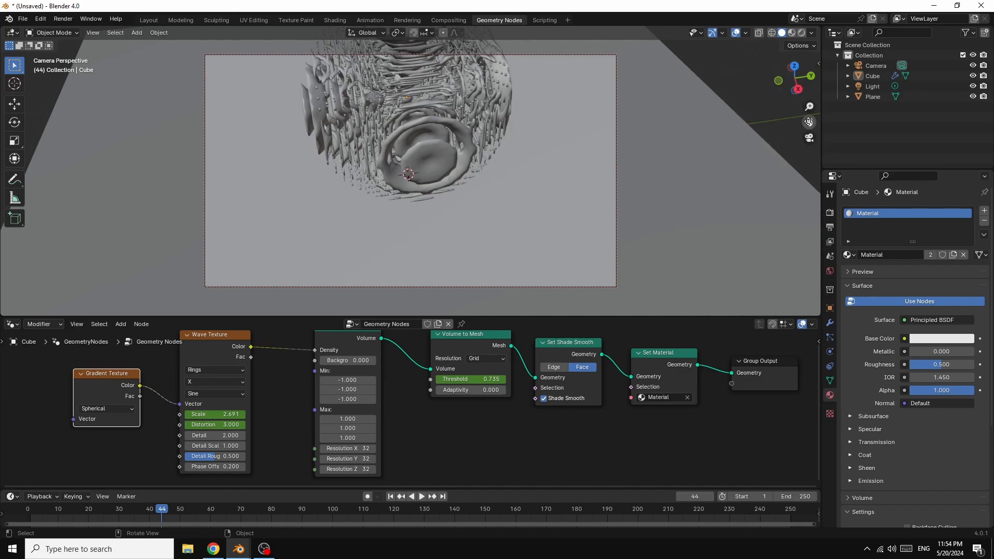
left_click_drag(809, 122, 811, 189)
mouse_move(793, 89)
left_mouse_down()
mouse_move(760, 89)
mouse_move(782, 91)
left_mouse_up()
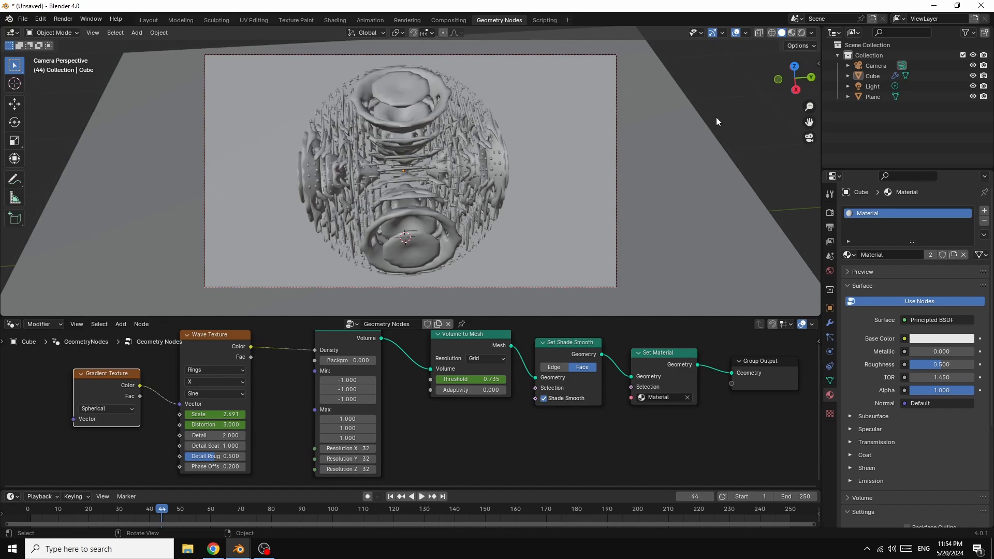
mouse_move(794, 74)
left_mouse_down()
mouse_move(789, 83)
mouse_move(795, 76)
left_mouse_up()
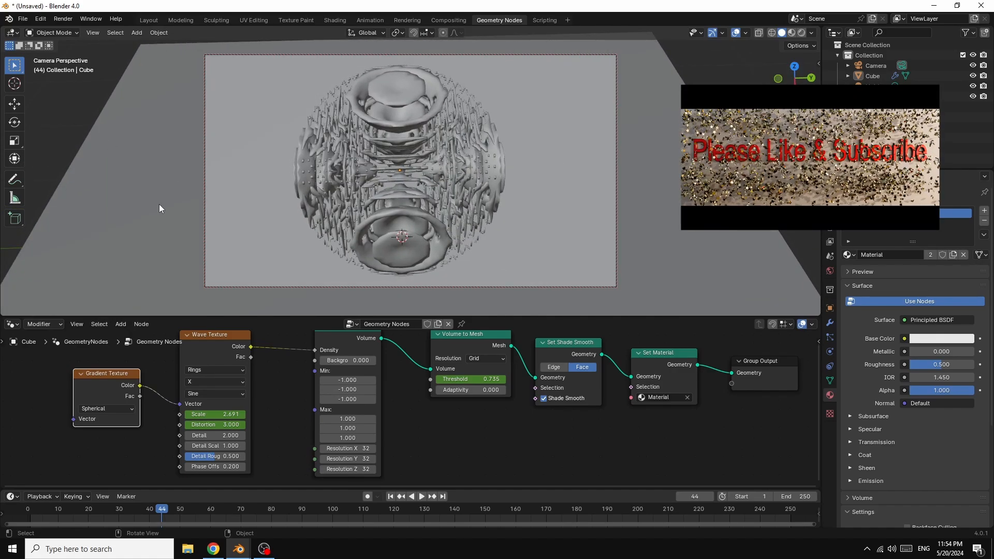
Add a Subdivision Surface modifier with viewport level 3 to the spherical cube object and apply it
left_click(395, 110)
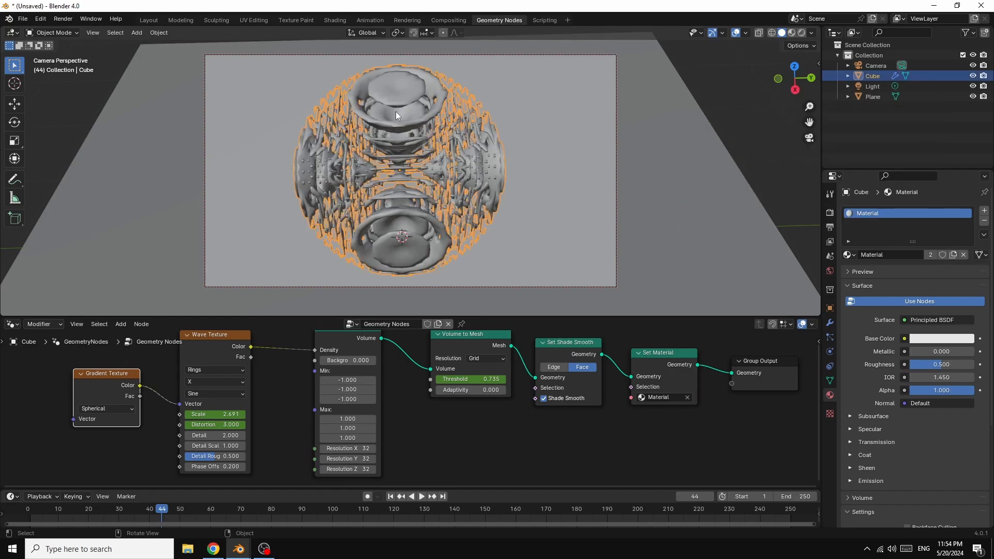
left_click(830, 323)
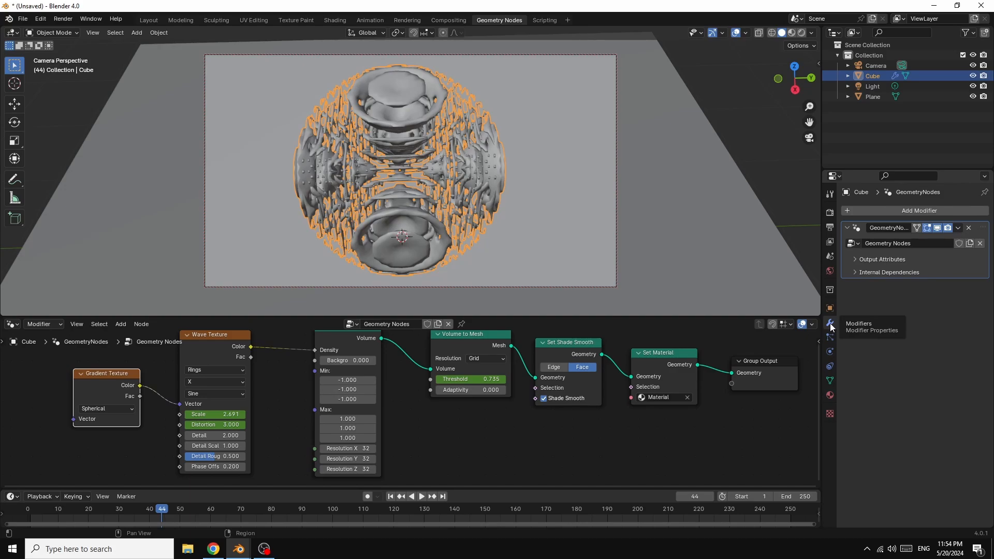
left_click(925, 211)
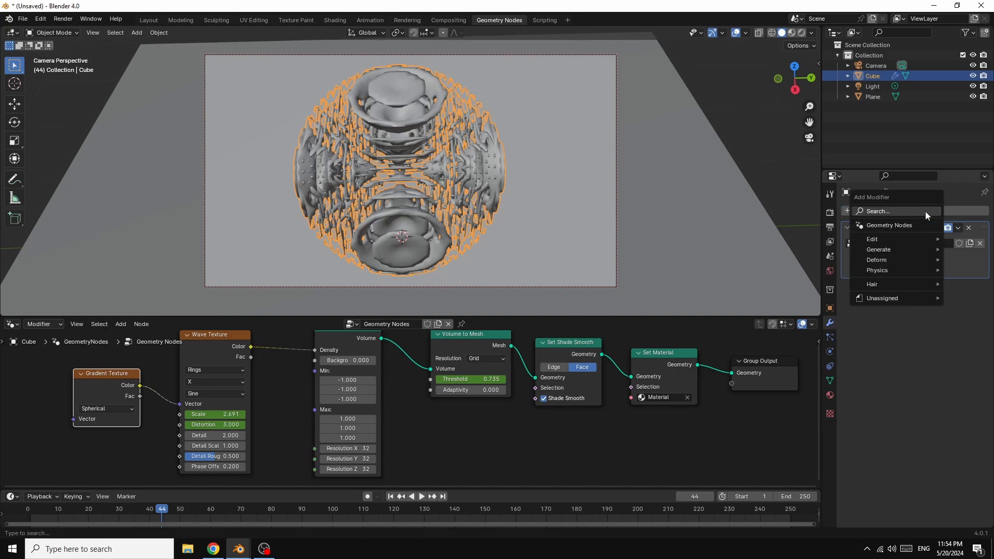
mouse_move(881, 249)
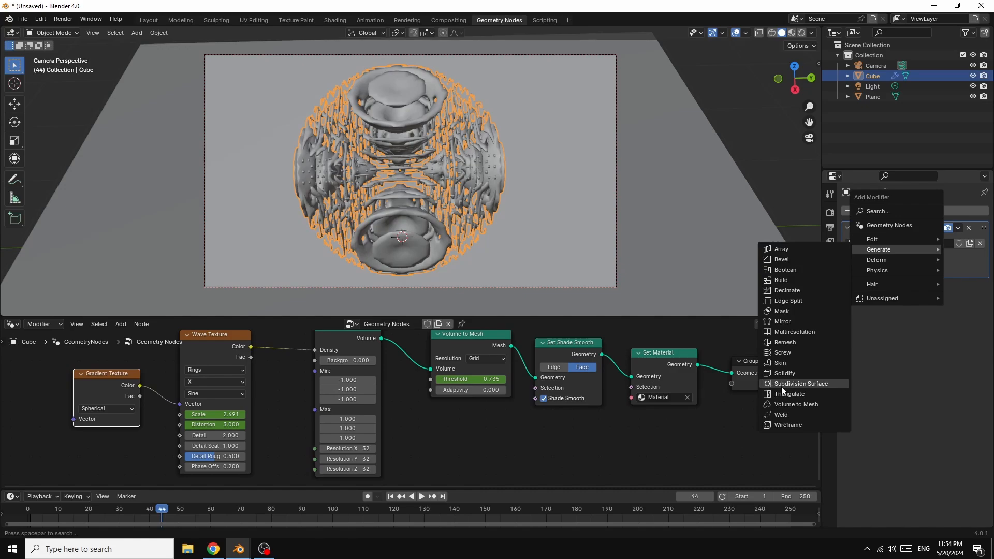
left_click(826, 384)
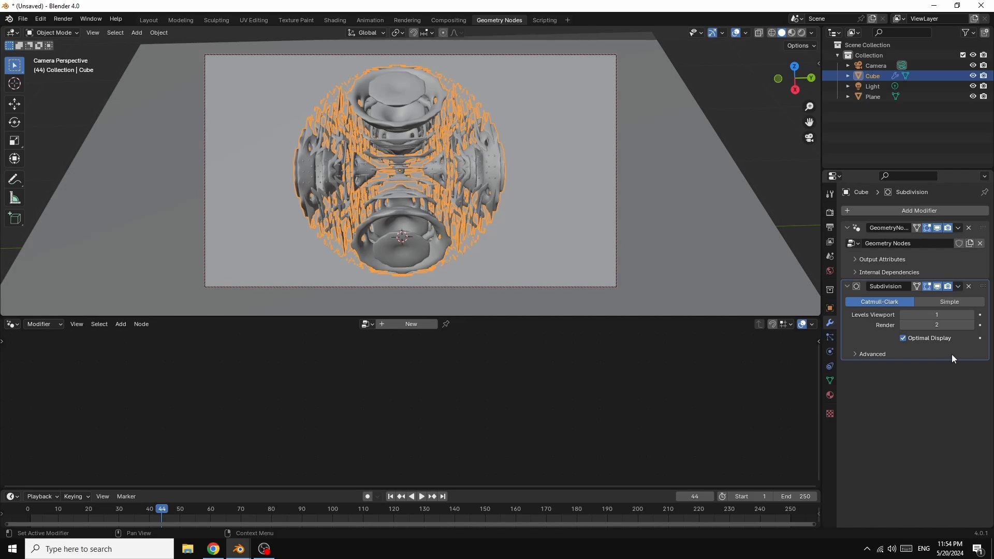
left_click(970, 315)
left_click(971, 315)
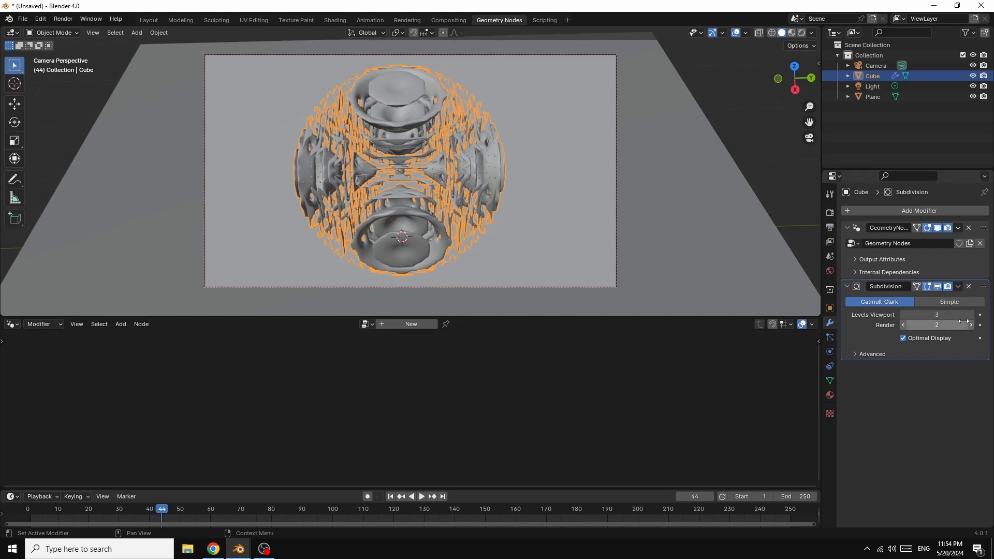
left_click(958, 287)
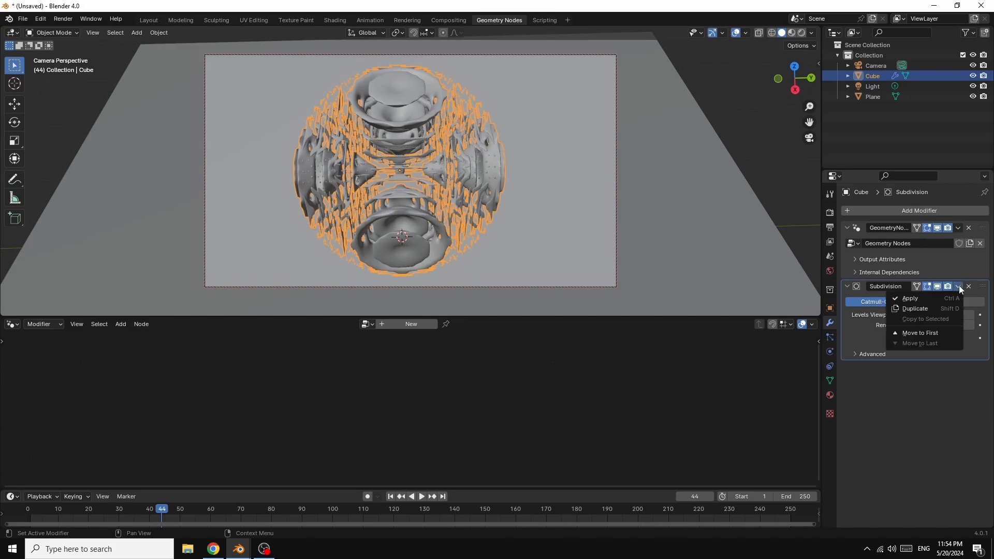
left_click(918, 298)
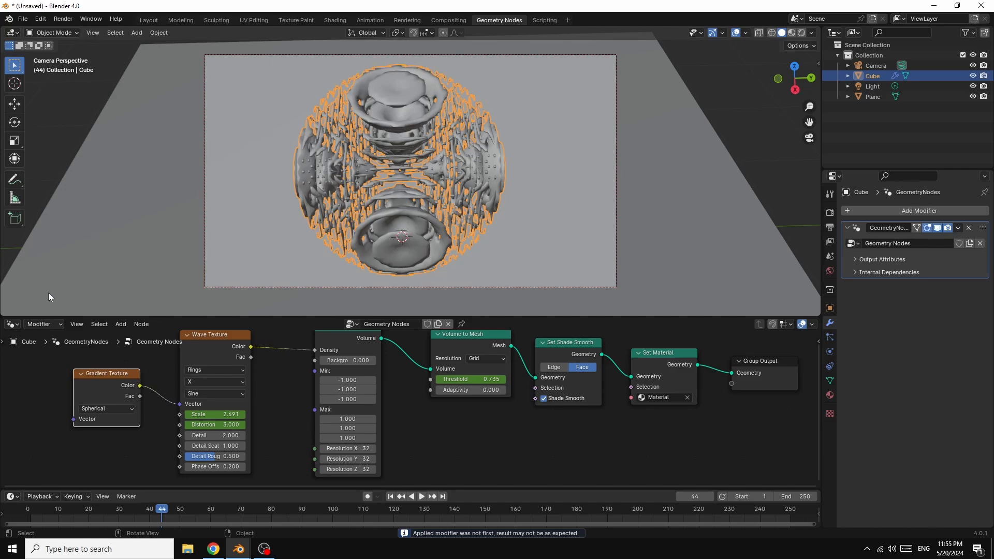
Switch the node area to the Shader Editor and enlarge it to show the cube's material nodes
left_click(12, 324)
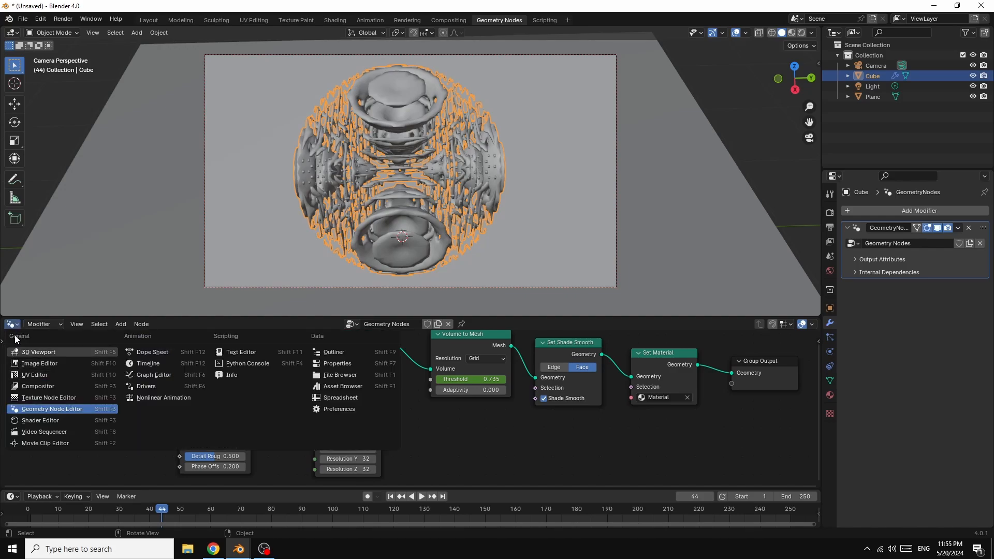
left_click(47, 422)
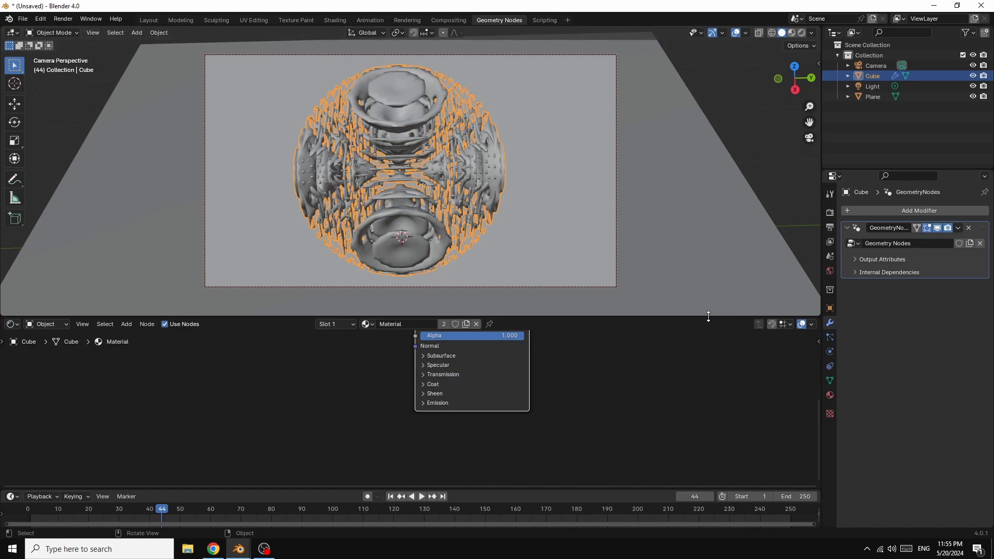
left_click_drag(708, 316, 721, 251)
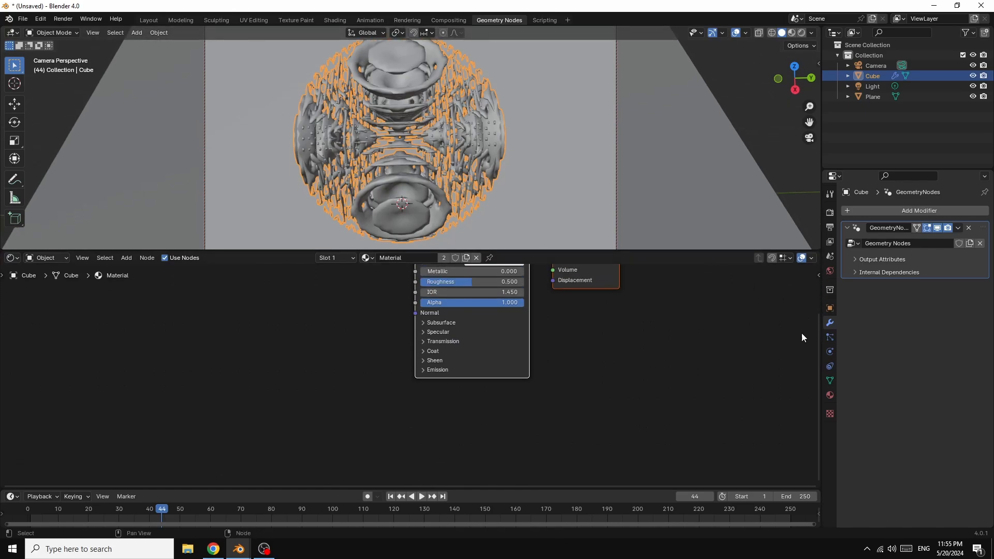
left_click_drag(815, 347, 809, 280)
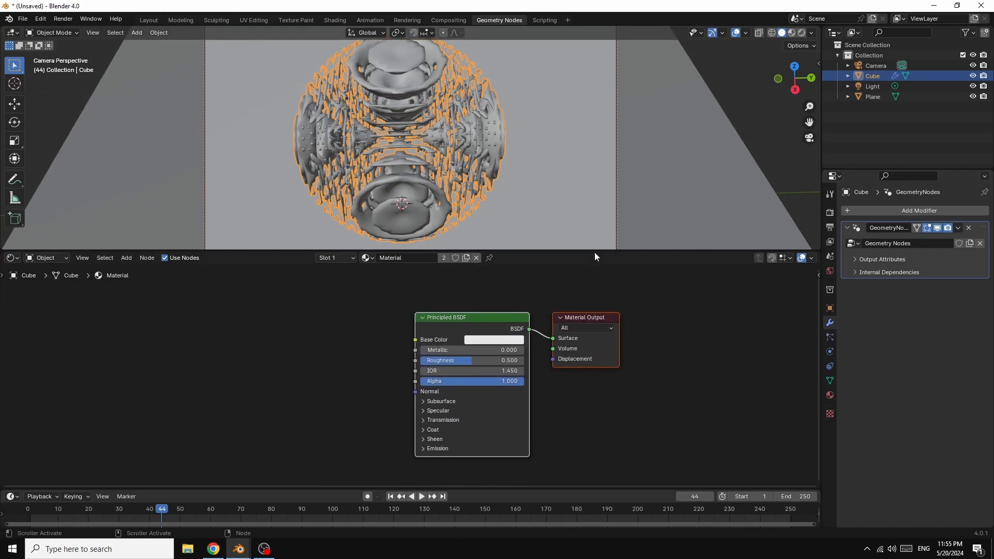
Create a new material for the floor plane with Metallic 1 and Roughness 0.2
left_click(678, 158)
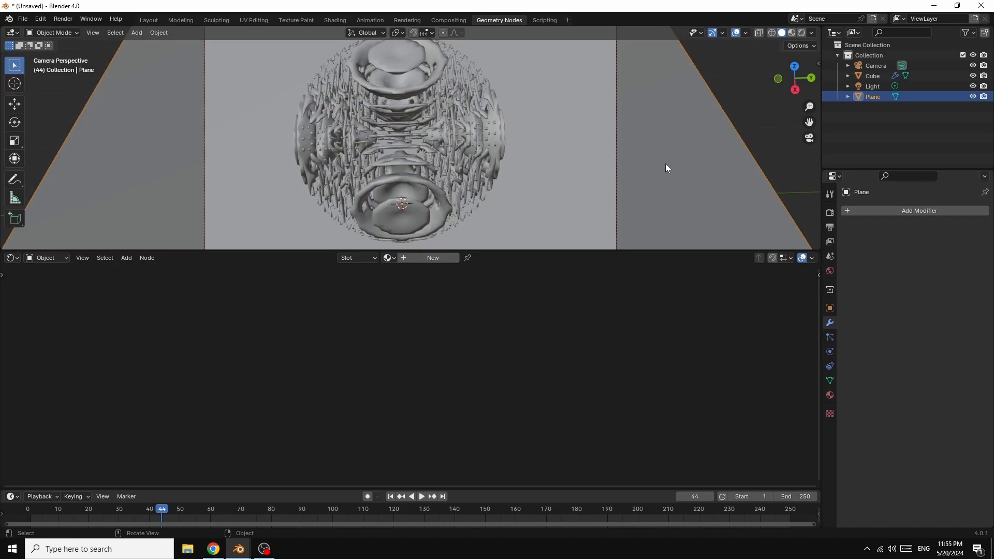
left_click(433, 258)
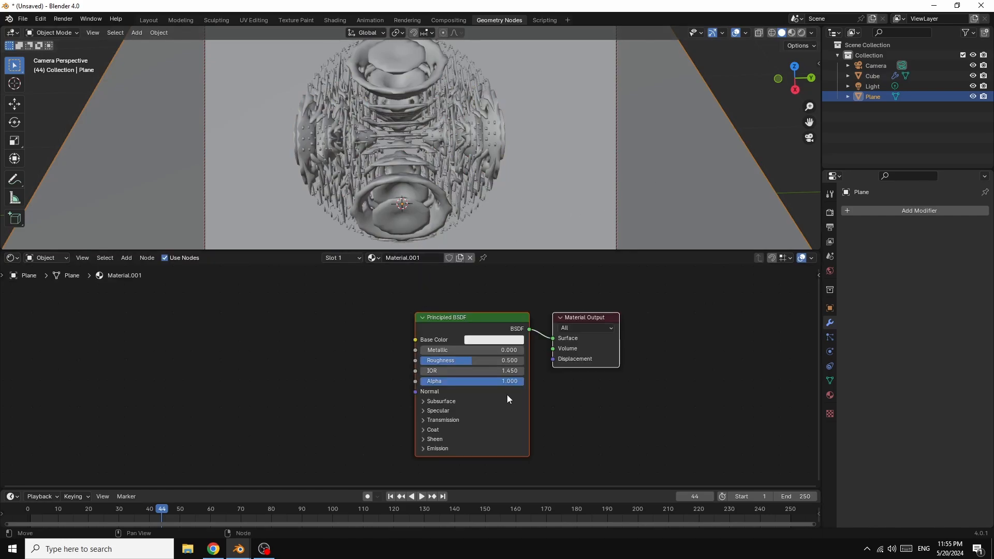
left_click(429, 351)
type("1")
key("Return")
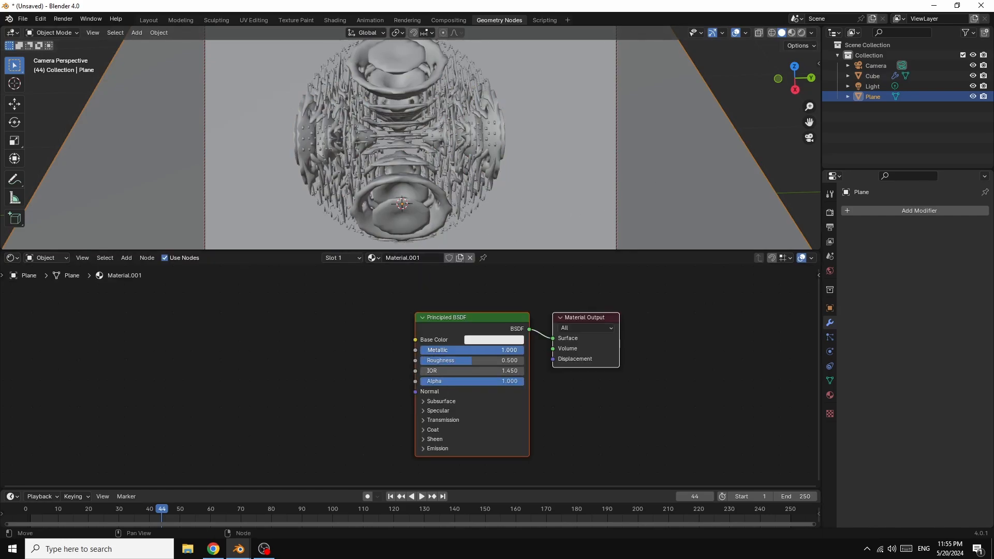
left_click(469, 362)
type("0.2")
key("Return")
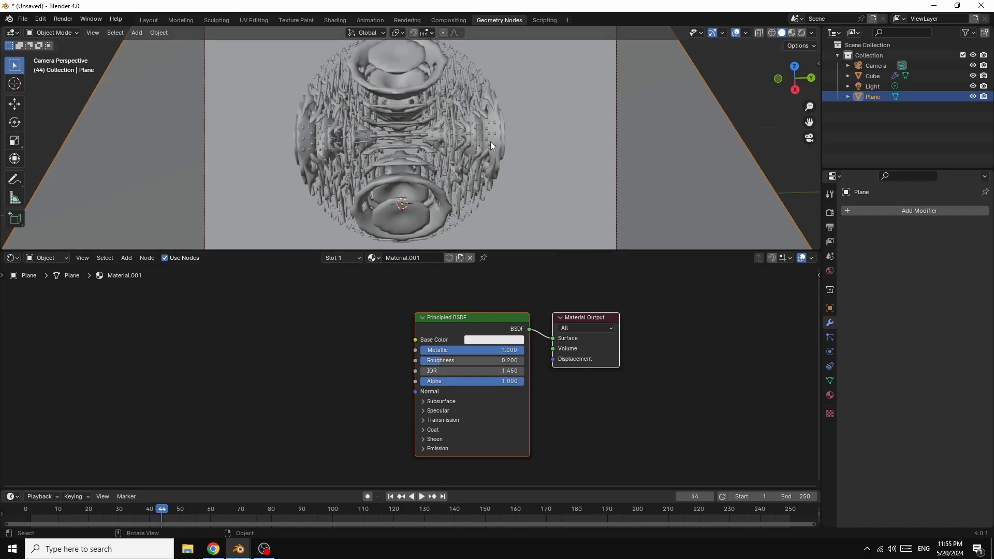
left_click(442, 117)
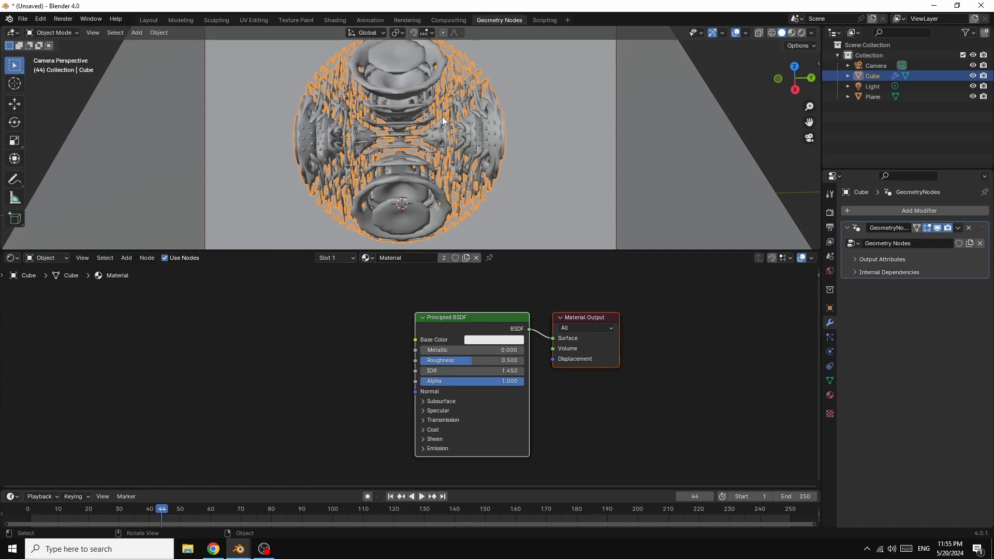
left_click(684, 188)
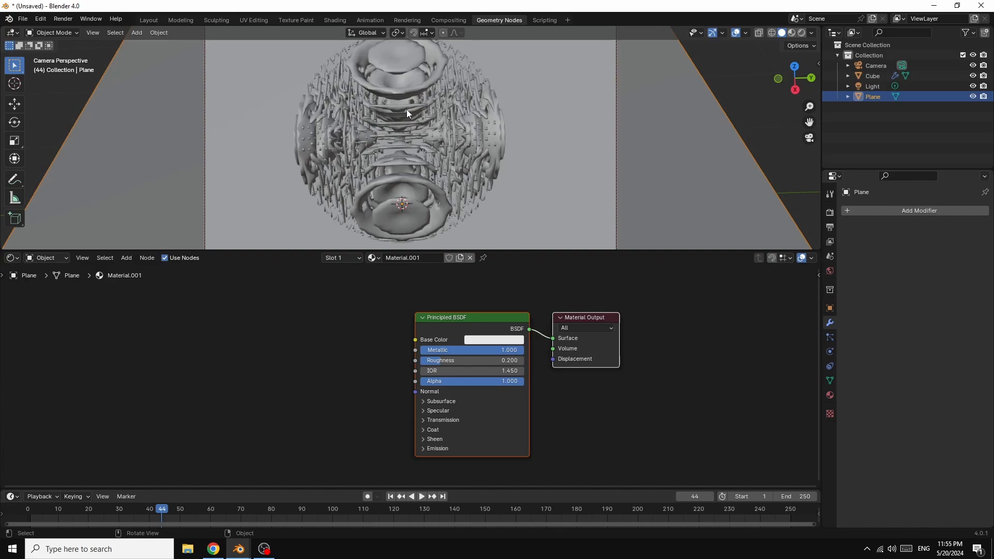
Use an Environment Texture for the world background color and load royal_esplanade_4k.exr from the HDRI folder
left_click(829, 272)
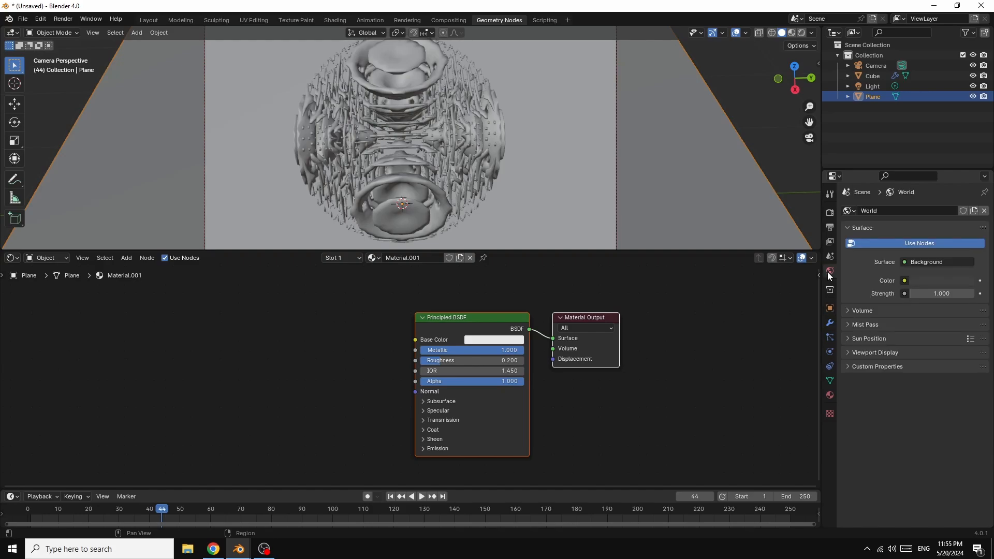
left_click(905, 280)
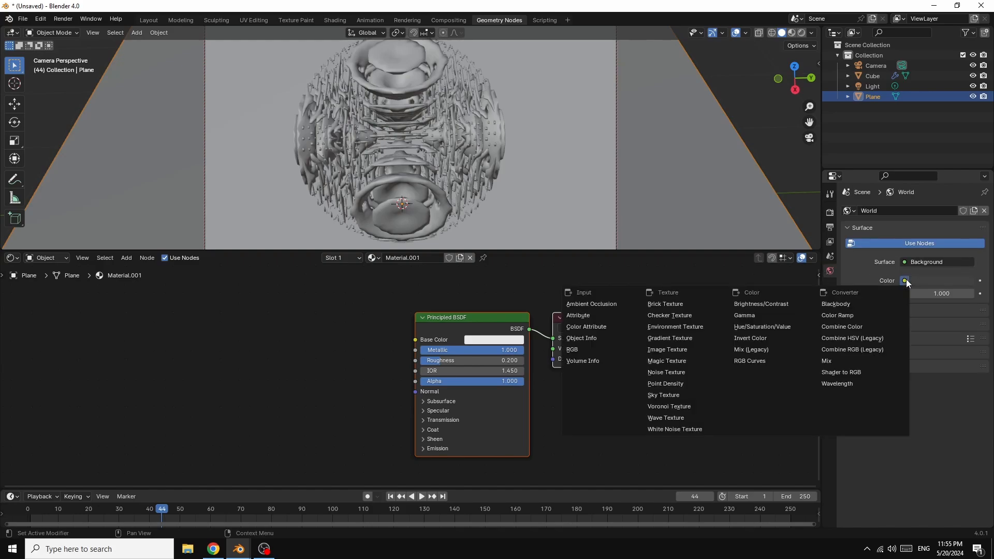
left_click(678, 327)
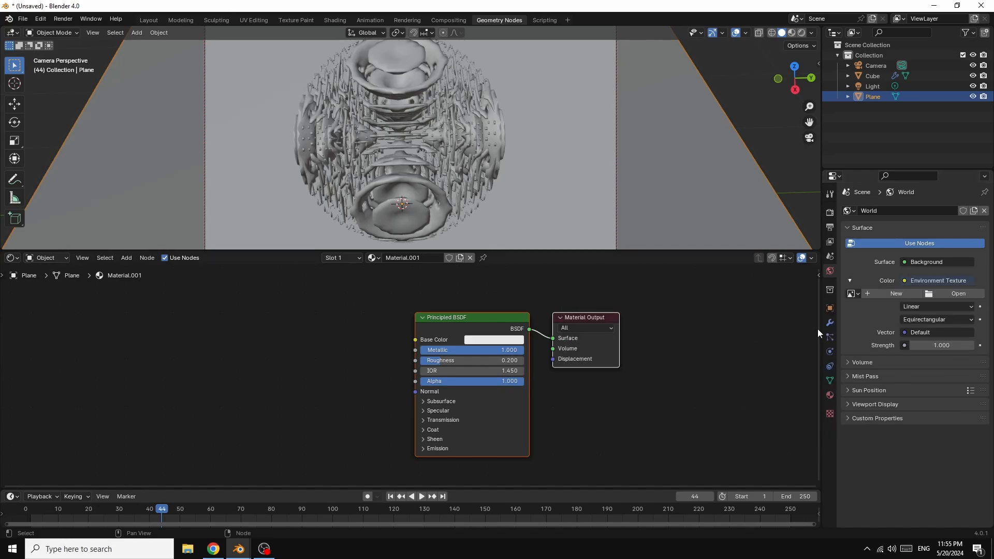
left_click(958, 294)
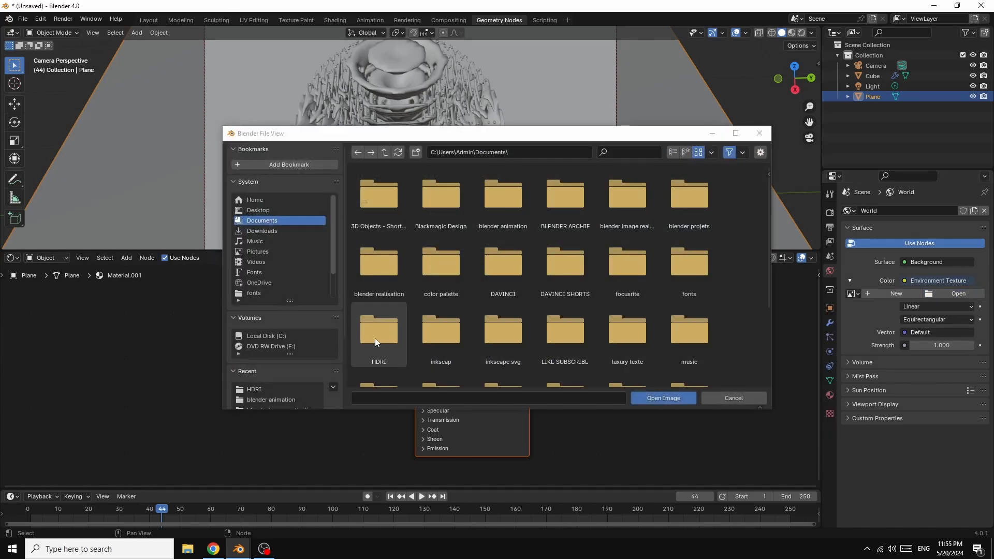
double_click(375, 337)
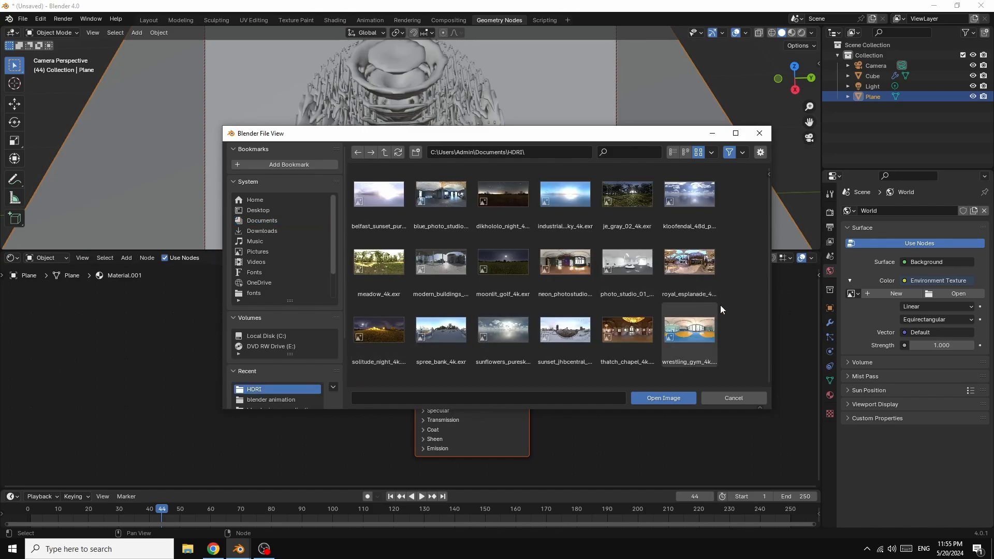
double_click(691, 264)
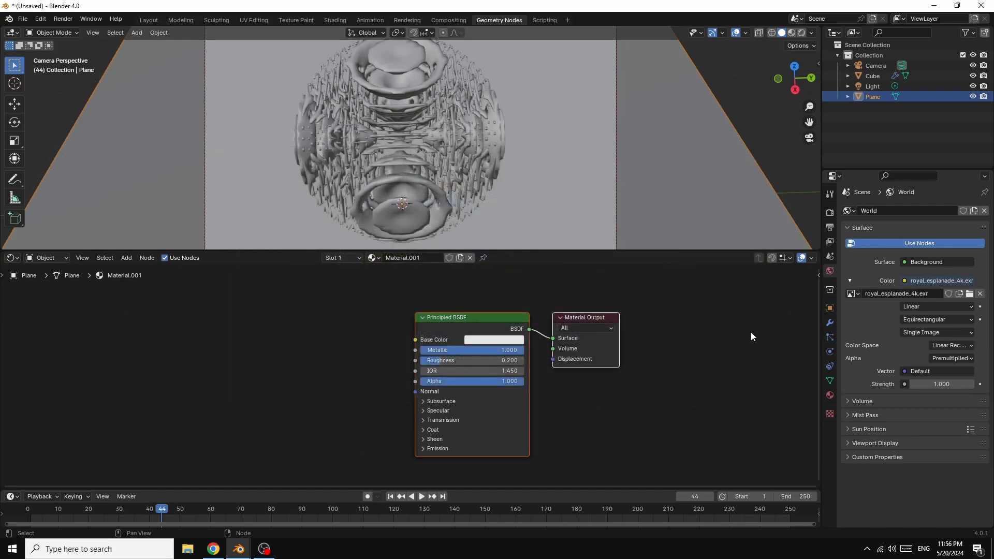
Switch the render engine to Cycles and set its device to GPU Compute
left_click(830, 213)
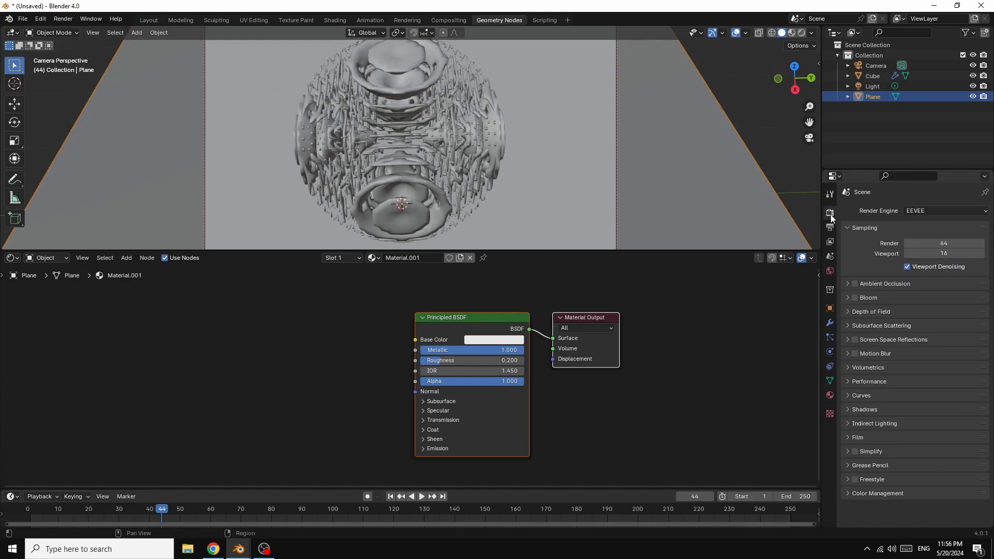
left_click(934, 212)
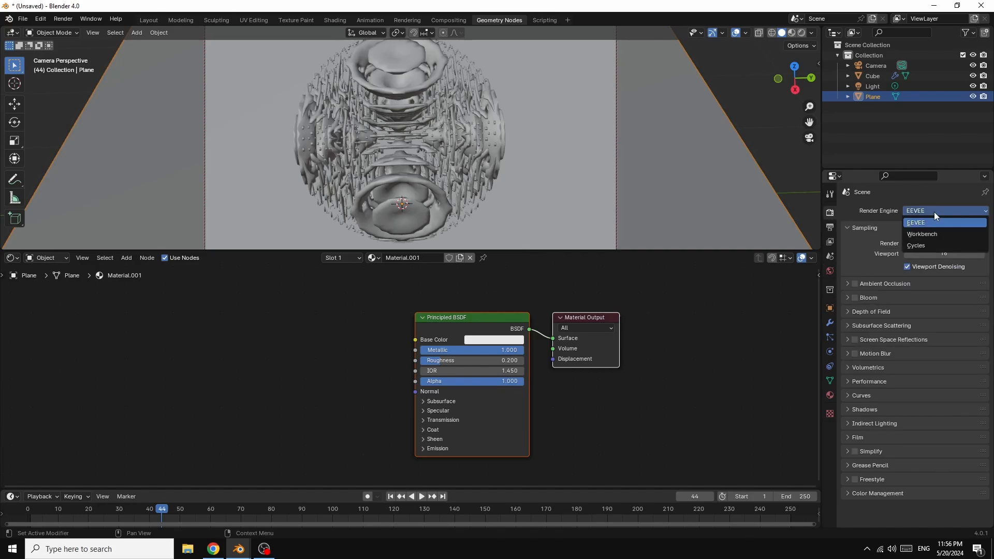
left_click(924, 246)
left_click(919, 237)
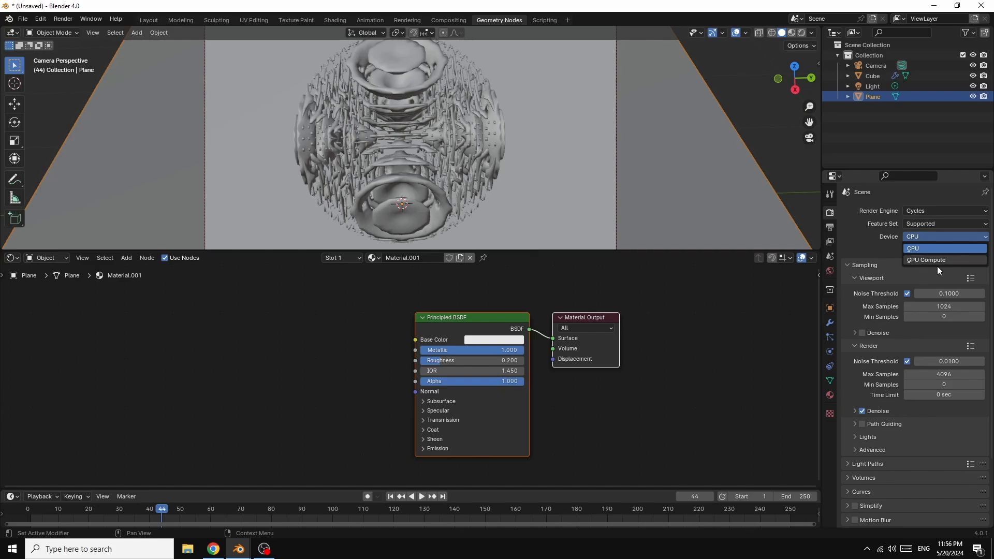
left_click(924, 260)
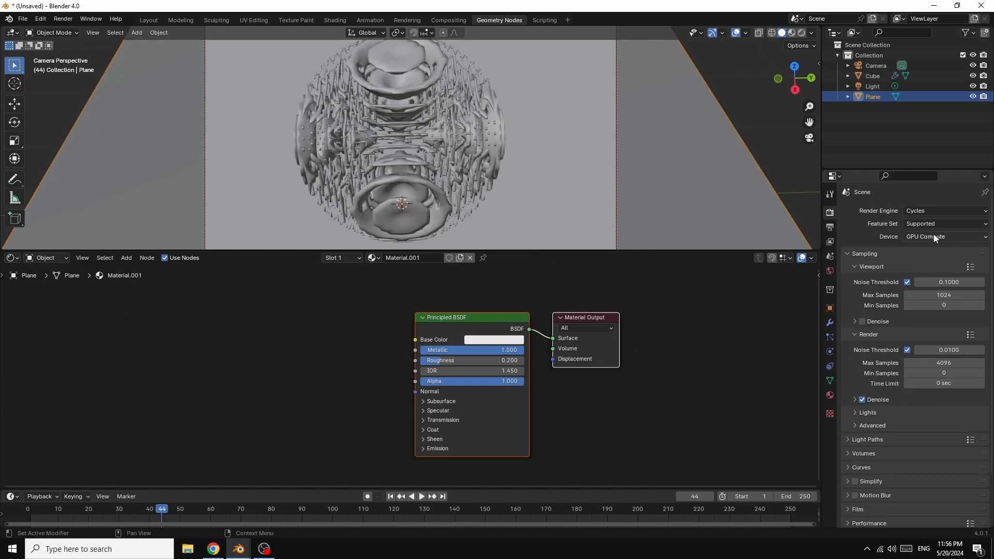
Set the Cycles viewport sampling to a maximum of 32 samples
left_click(944, 295)
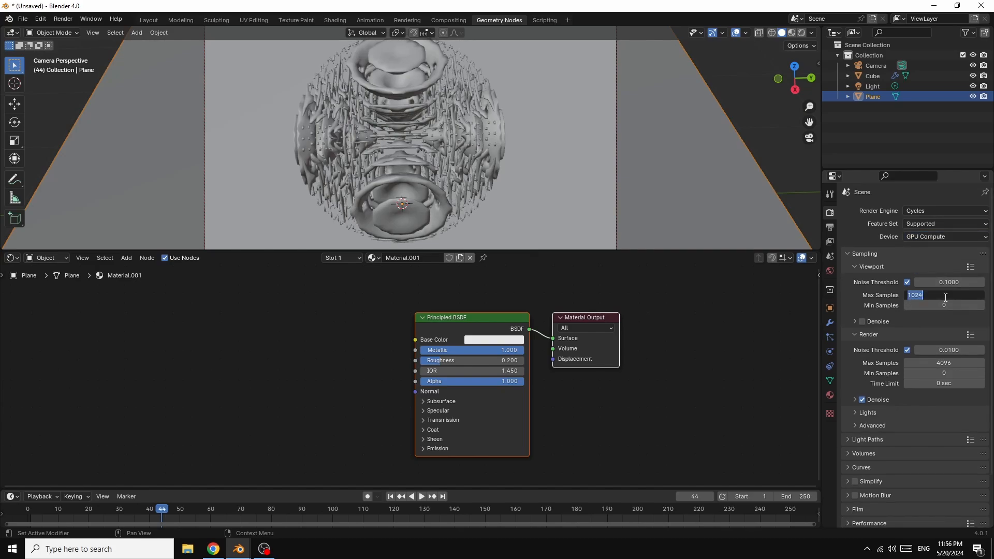
type("33")
key("BackSpace")
type("2")
key("Return")
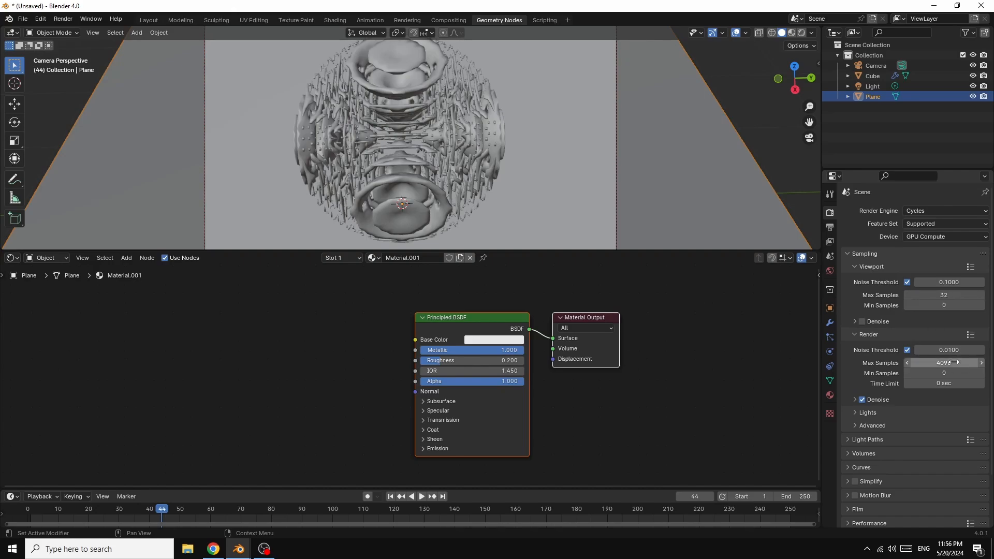
Set the final render's maximum samples to 100 and enable viewport denoising
left_click(942, 364)
type("100")
key("Return")
left_click(862, 321)
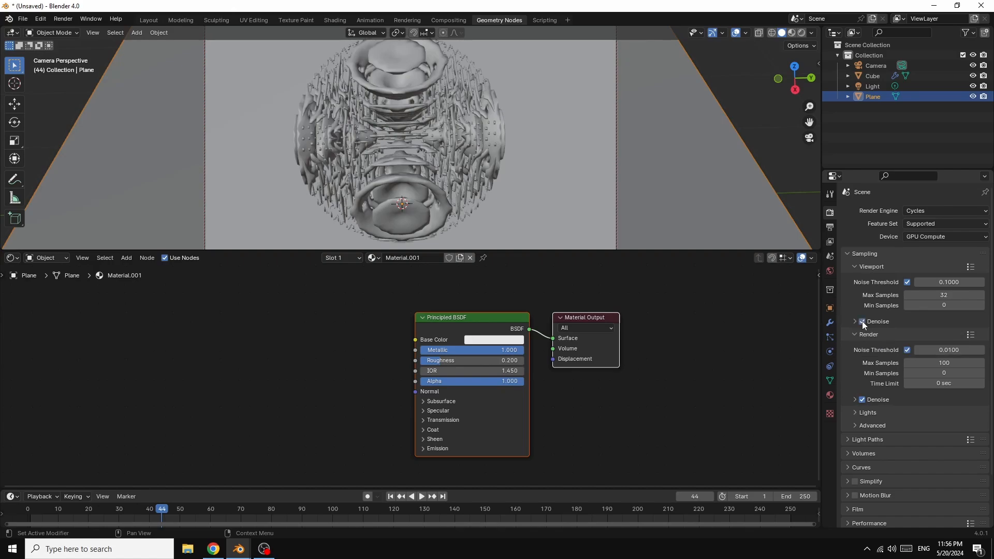
Set all light path max bounces, from Total through Transparent, to 1 at once
scroll(943, 454, "down", 2)
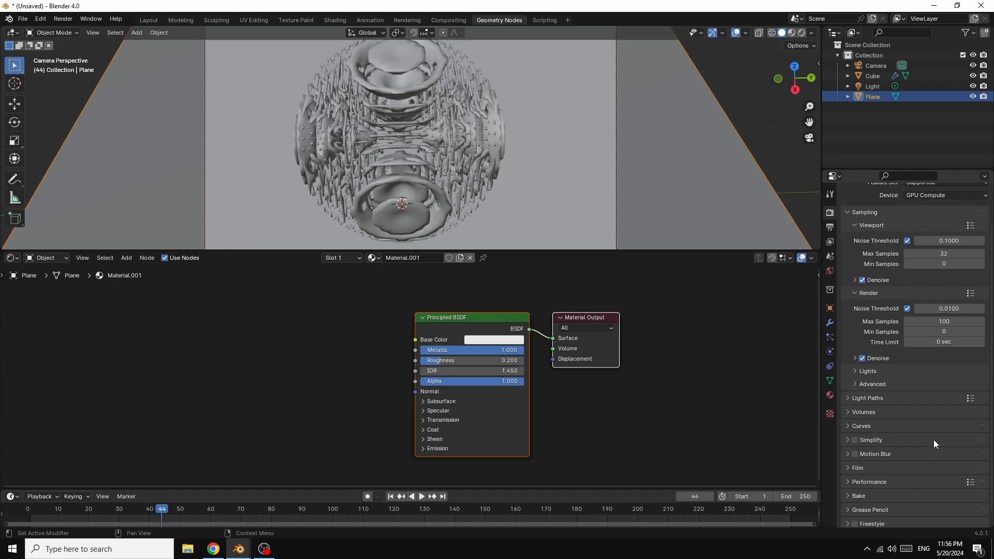
left_click(844, 398)
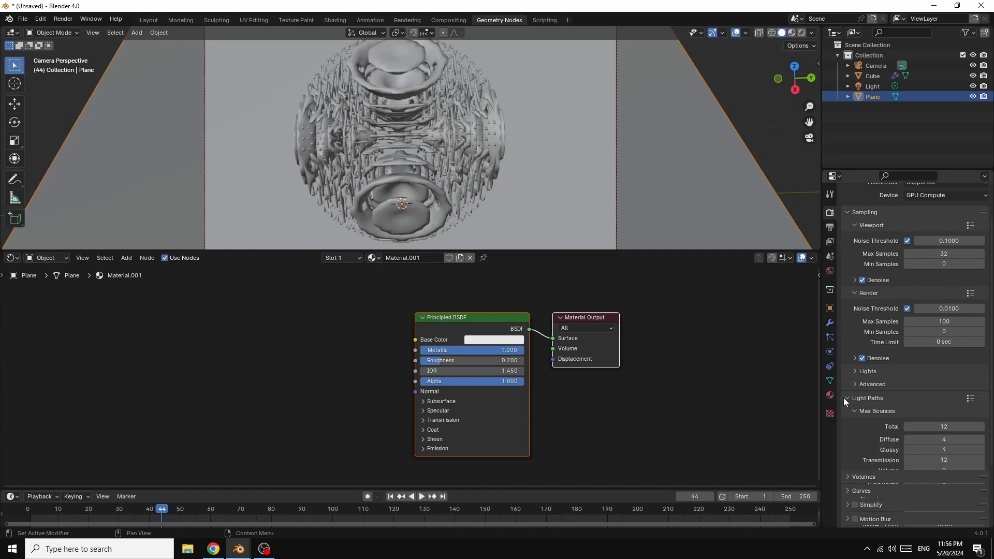
left_click_drag(946, 427, 946, 483)
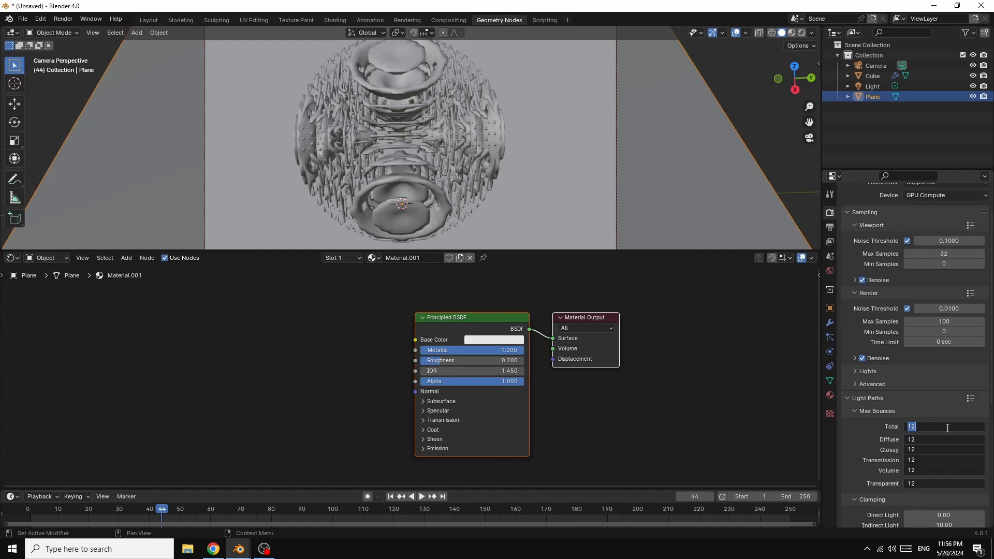
type("1")
key("Return")
Disable reflective and refractive caustics and enable Fast GI Approximation
scroll(890, 430, "down", 6)
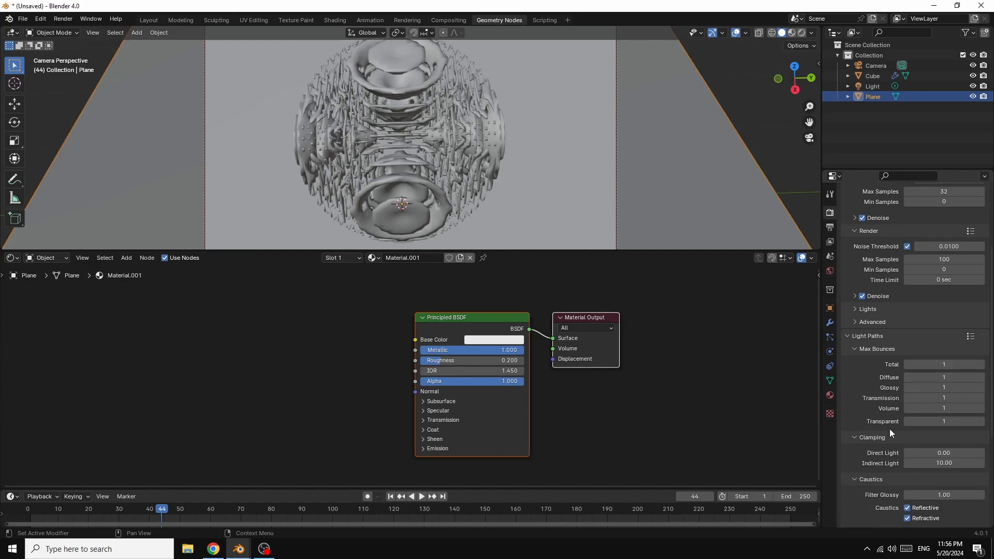
left_click(906, 447)
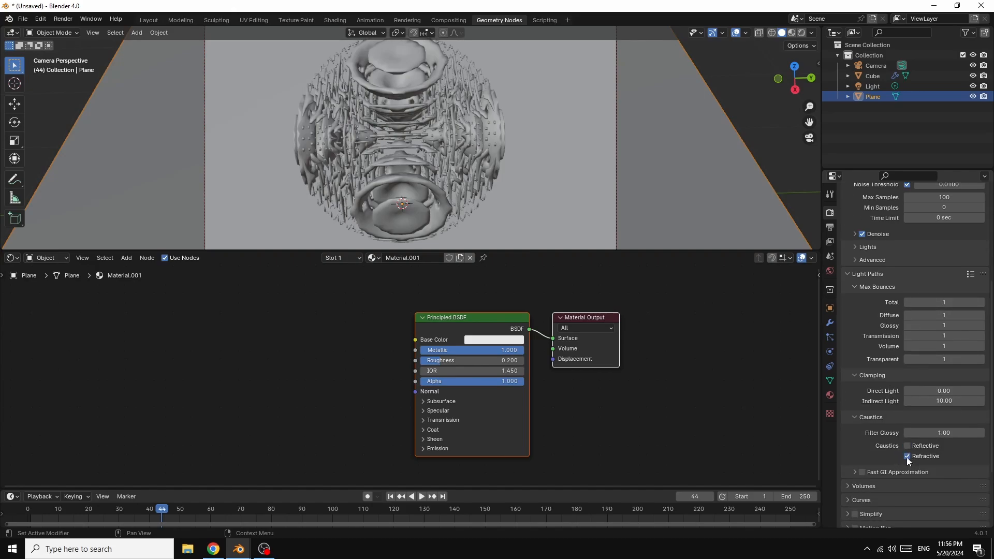
left_click(863, 472)
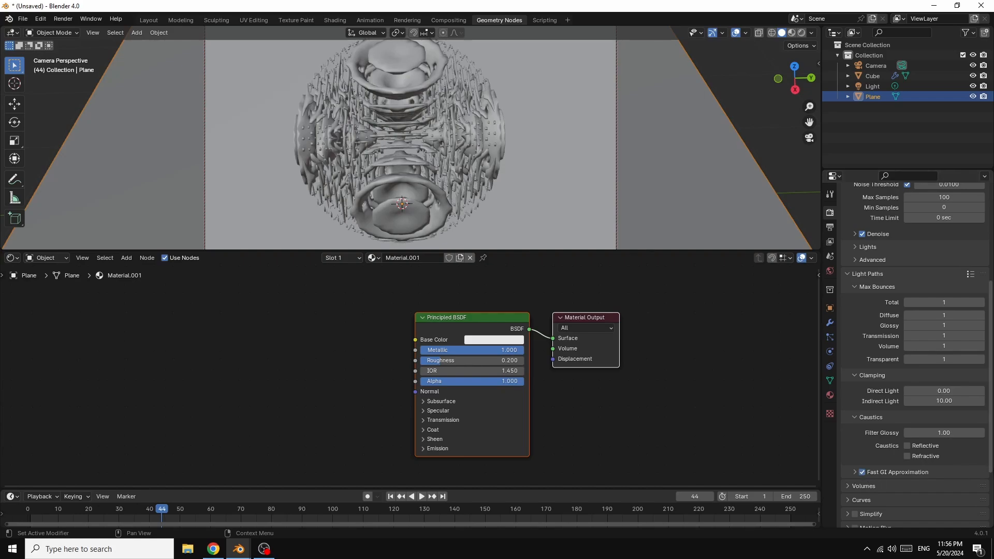
Set the color management look to Very High Contrast
scroll(862, 472, "down", 5)
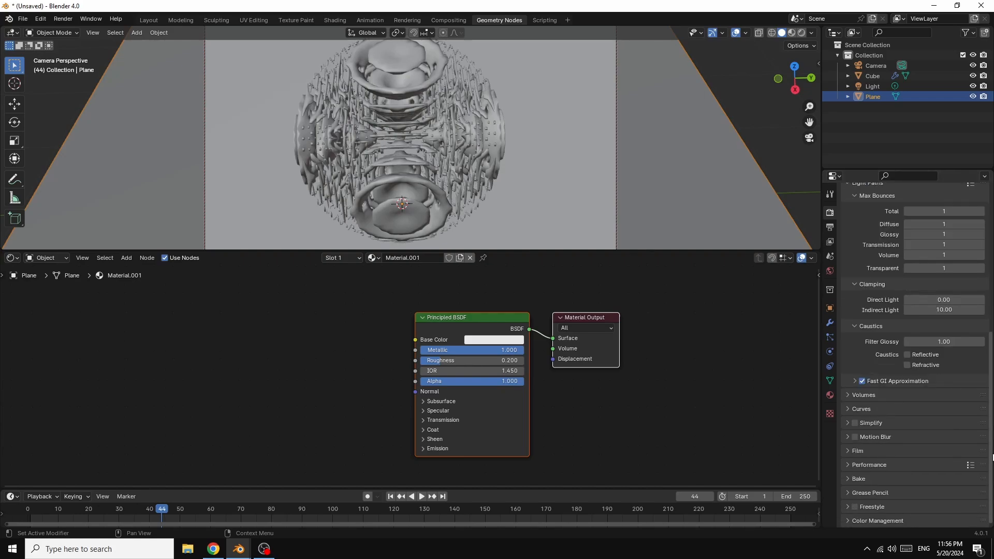
left_click(847, 520)
scroll(952, 479, "down", 5)
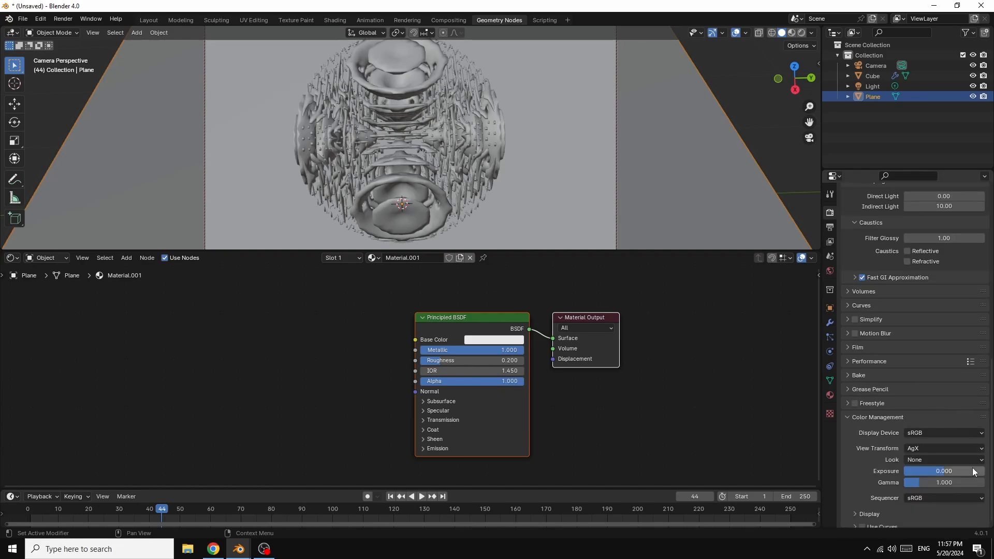
scroll(973, 472, "down", 1)
left_click(921, 453)
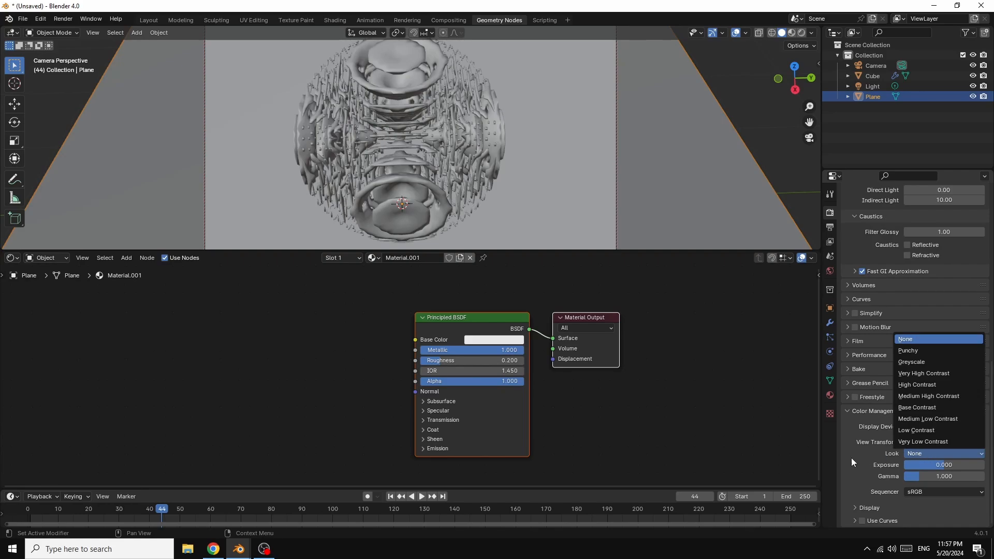
left_click(924, 454)
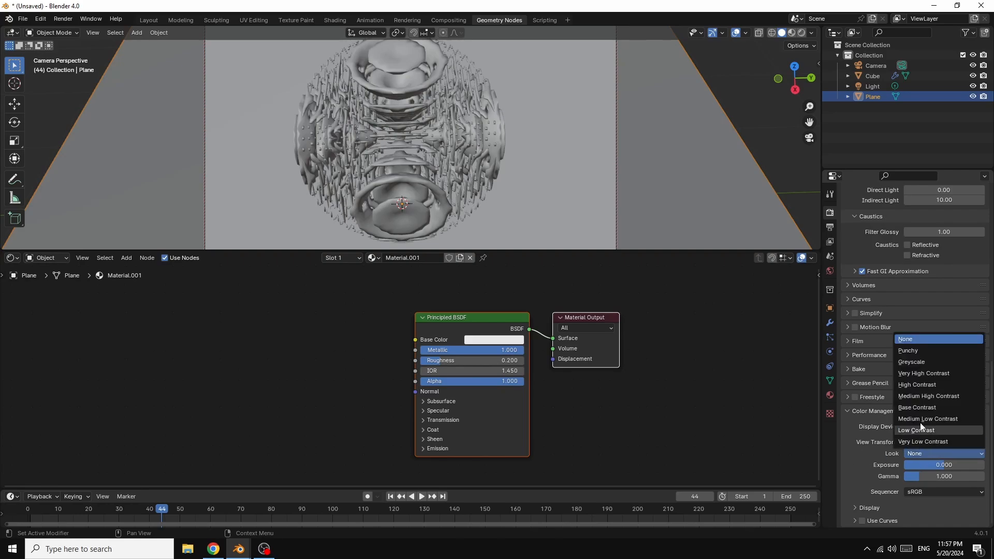
left_click(921, 374)
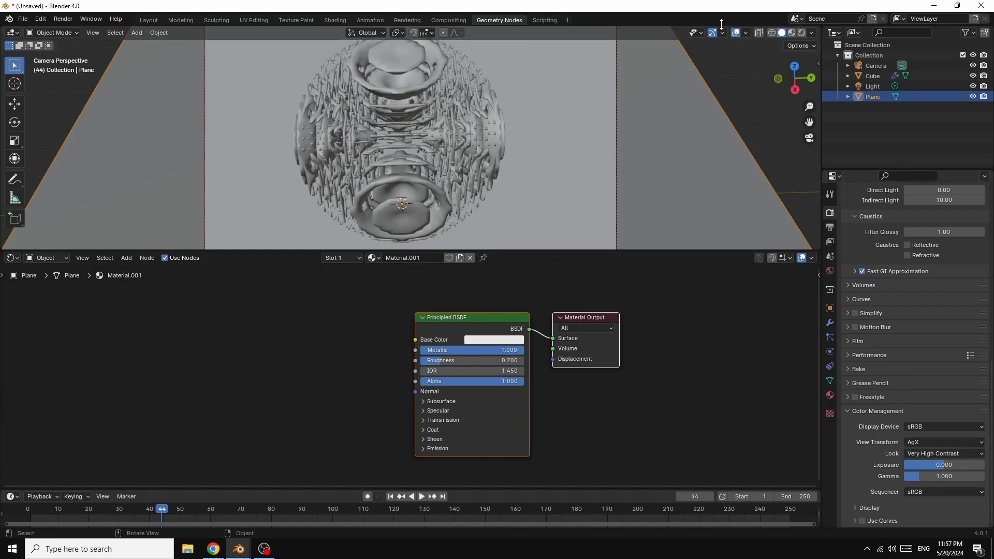
Show the viewport in Material Preview shading and shade the volume sphere smooth
left_click(793, 32)
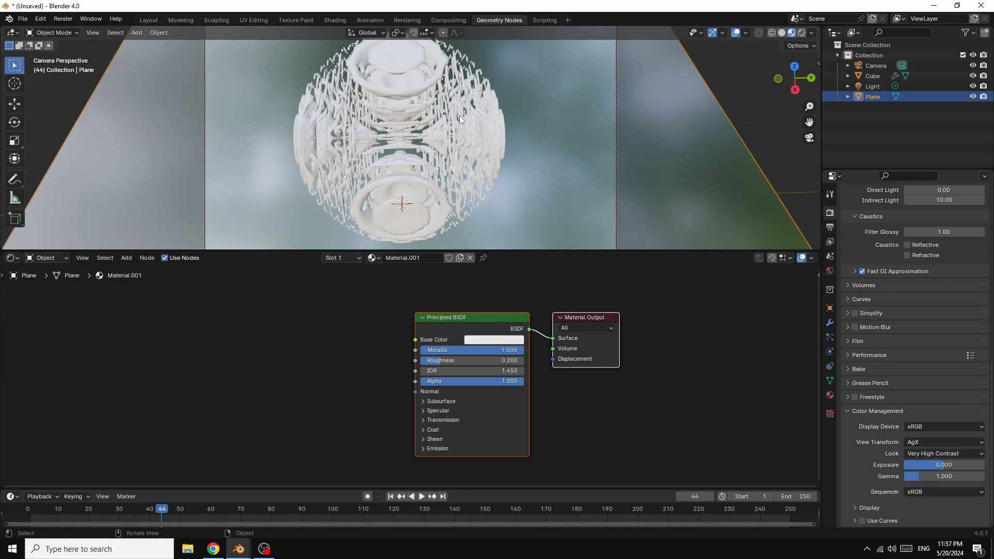
left_click(411, 92)
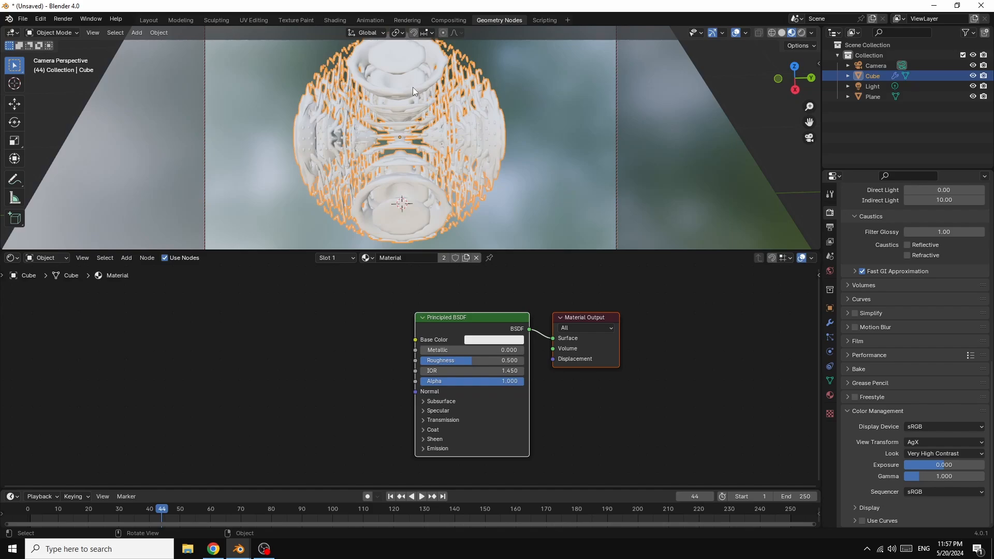
right_click(414, 86)
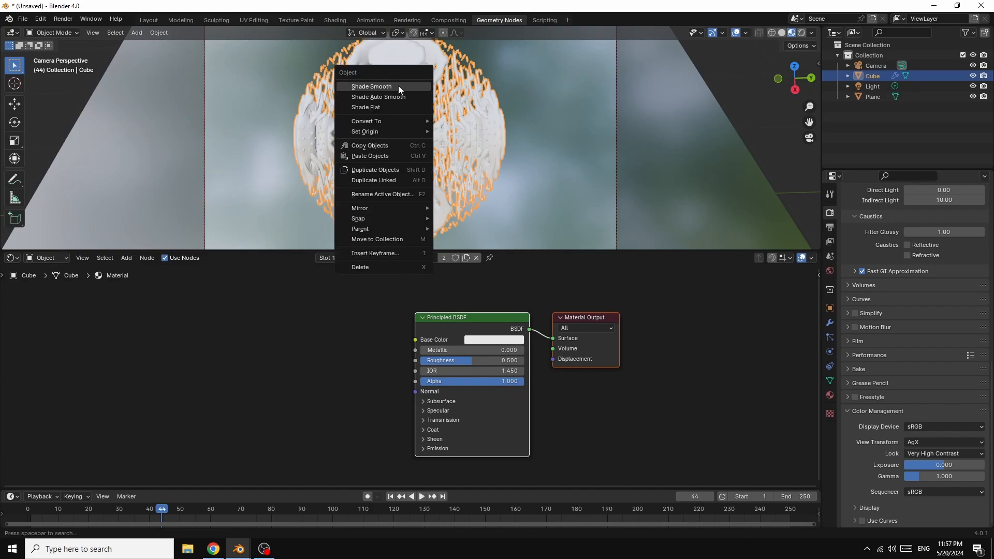
left_click(398, 85)
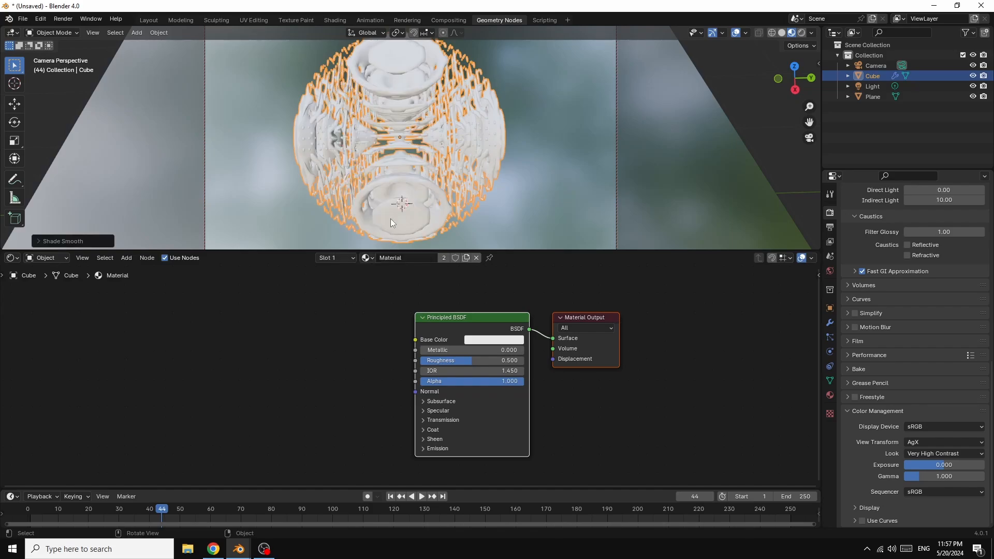
Advance the animation to frame 72 and give the sphere material a pale yellow base color
key("space")
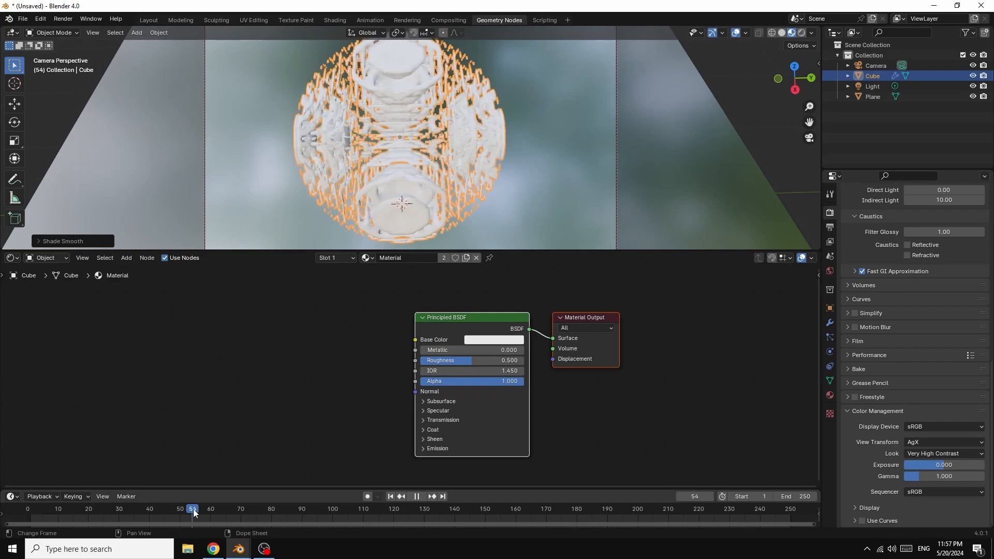
left_click_drag(194, 508, 248, 513)
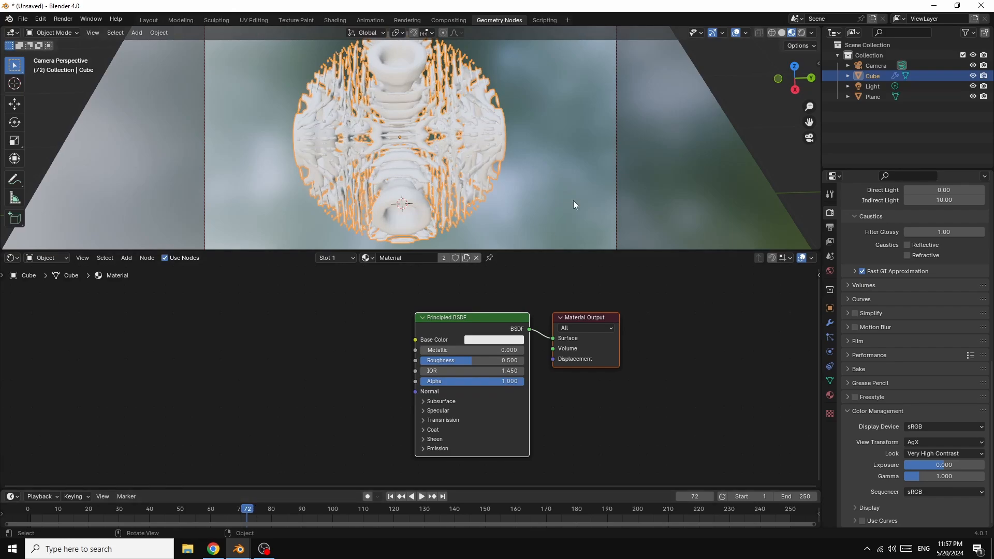
left_click(557, 318)
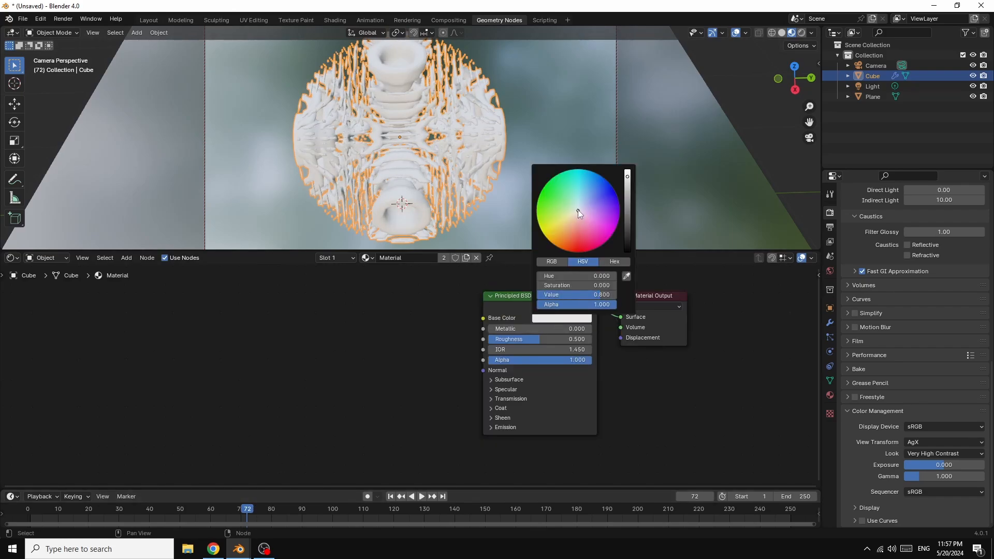
left_click_drag(579, 212, 568, 220)
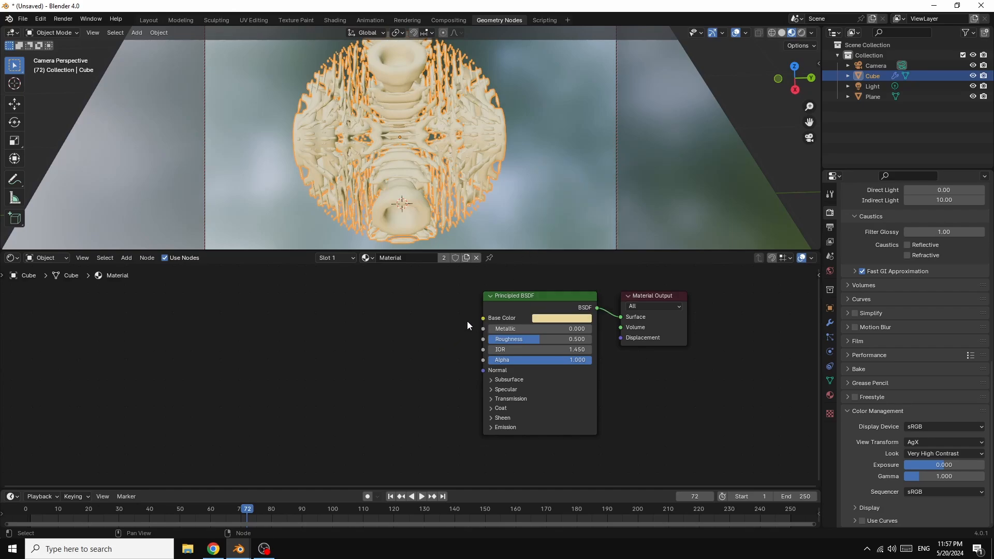
Add a Color Ramp node to the sphere material and connect its Color output to the Principled BSDF's Base Color
left_click(127, 257)
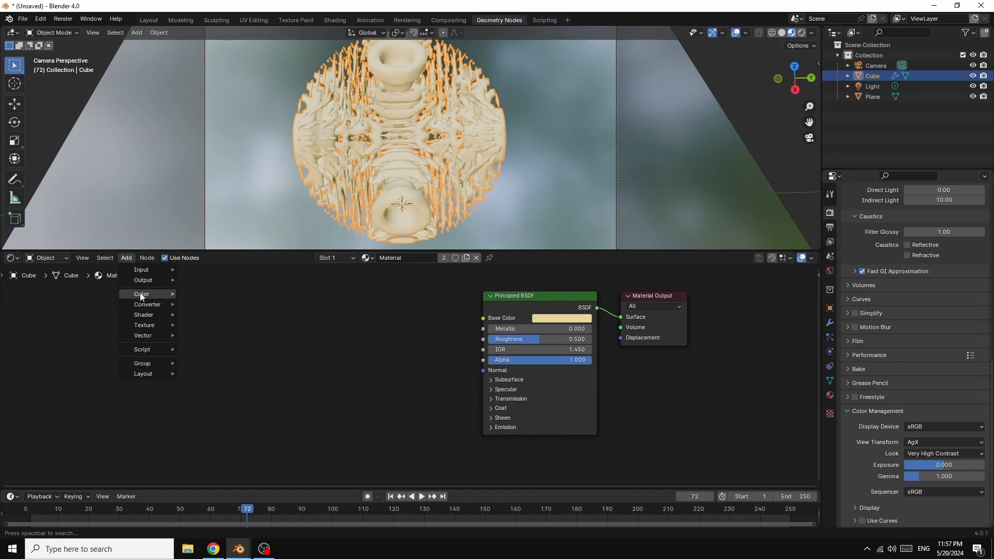
mouse_move(141, 307)
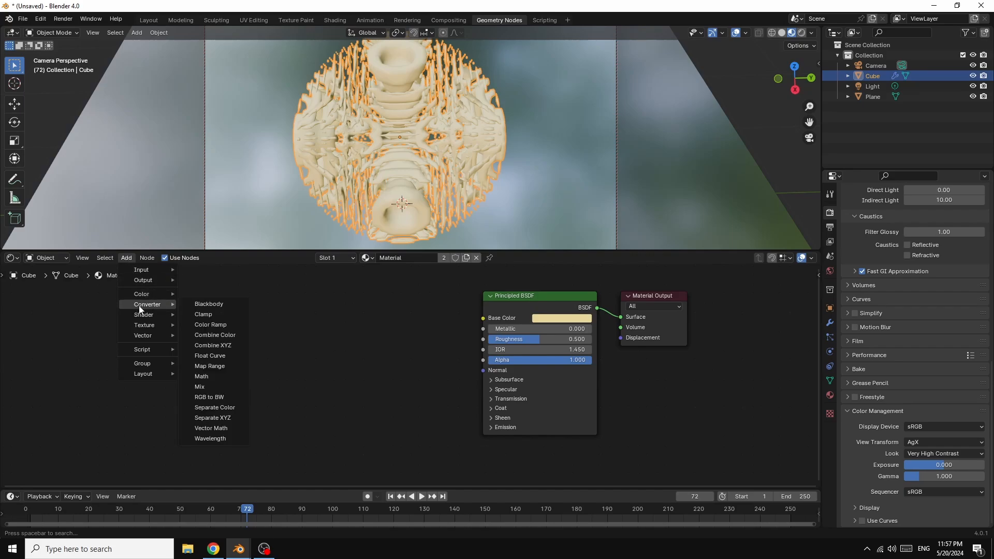
left_click(217, 324)
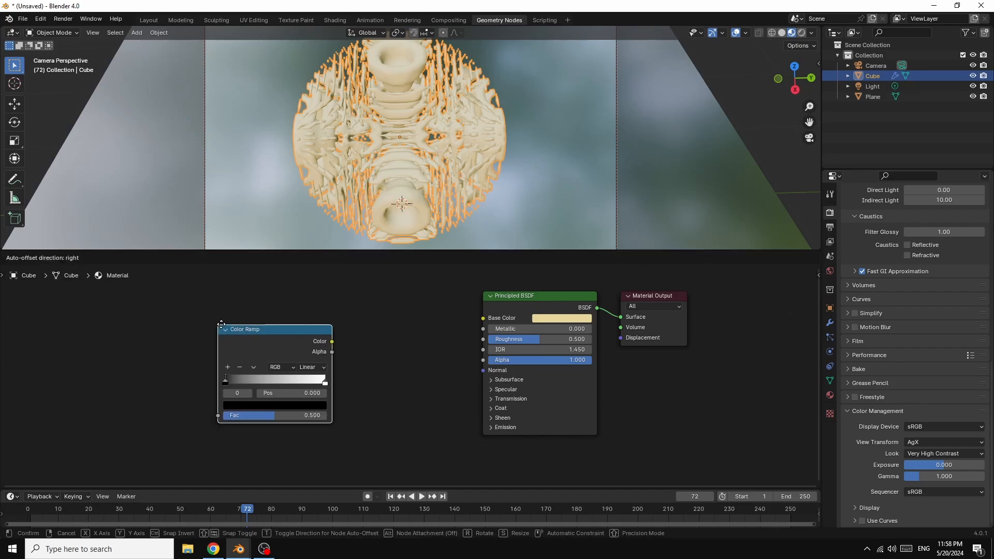
left_click(332, 319)
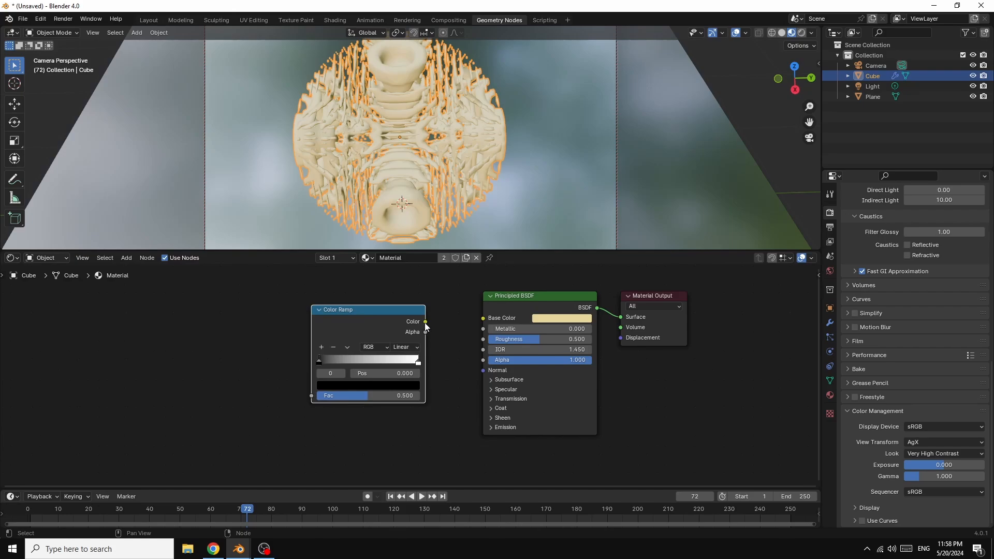
left_click_drag(425, 321, 481, 321)
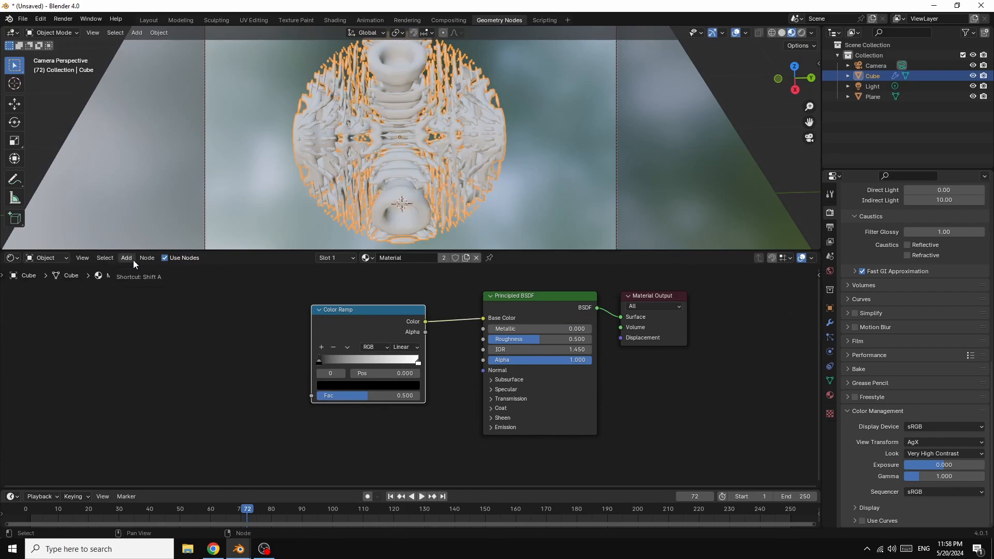
Move the Color Ramp's black stop to position 0.268 and recolor it tan
left_click_drag(318, 358, 347, 360)
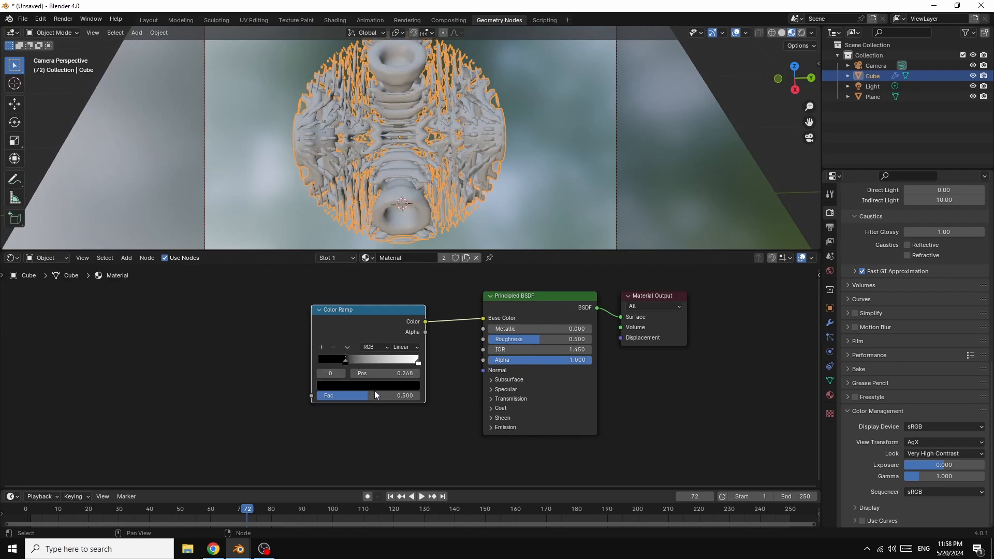
left_click(341, 386)
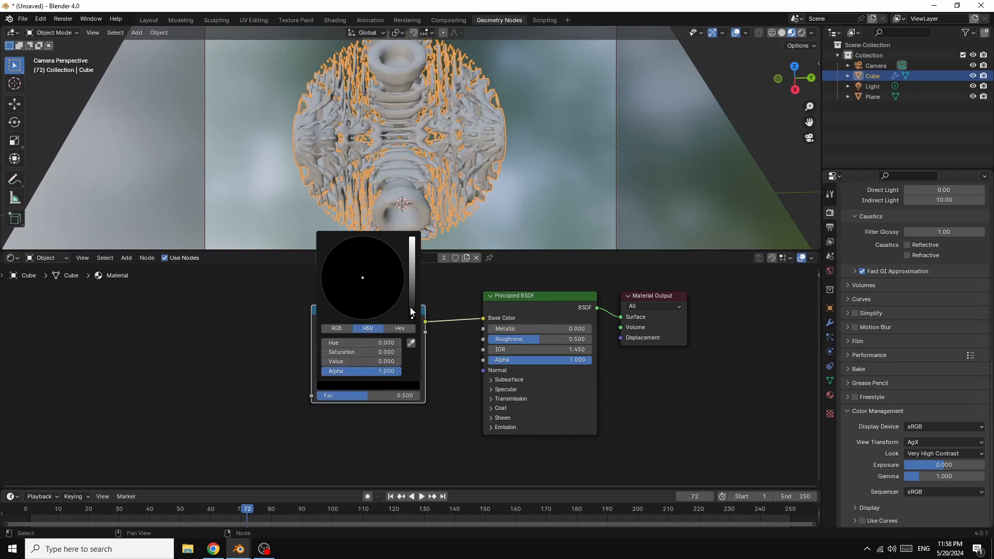
left_click_drag(413, 319, 412, 252)
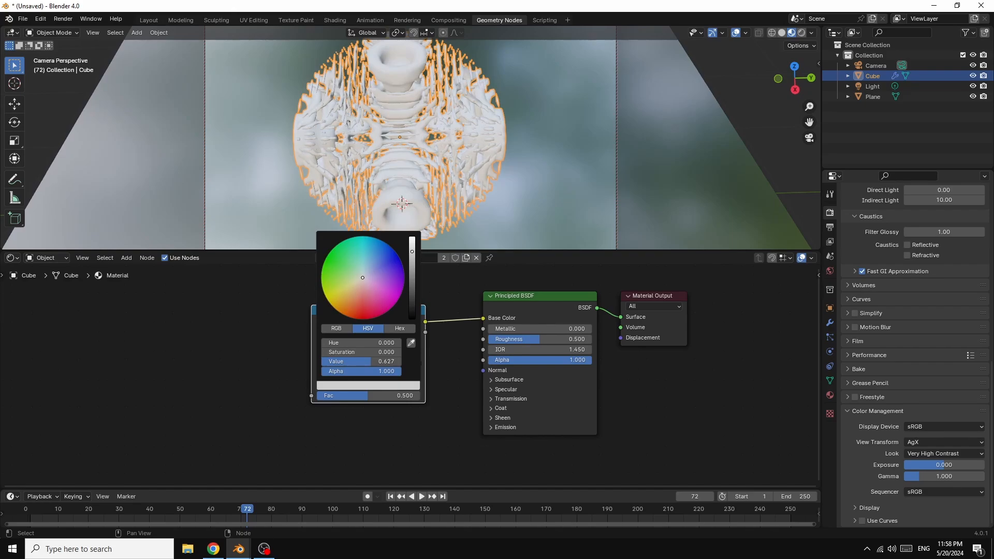
left_click_drag(356, 281, 351, 289)
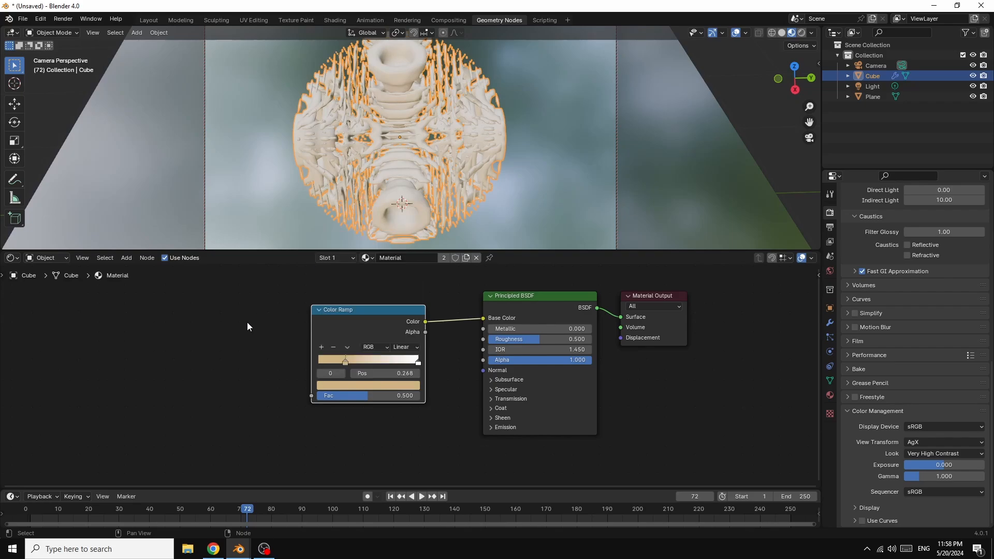
Move the Color Ramp's white stop to position 0.755 and recolor it light green
left_click(419, 362)
left_click_drag(419, 363, 394, 362)
left_click(400, 389)
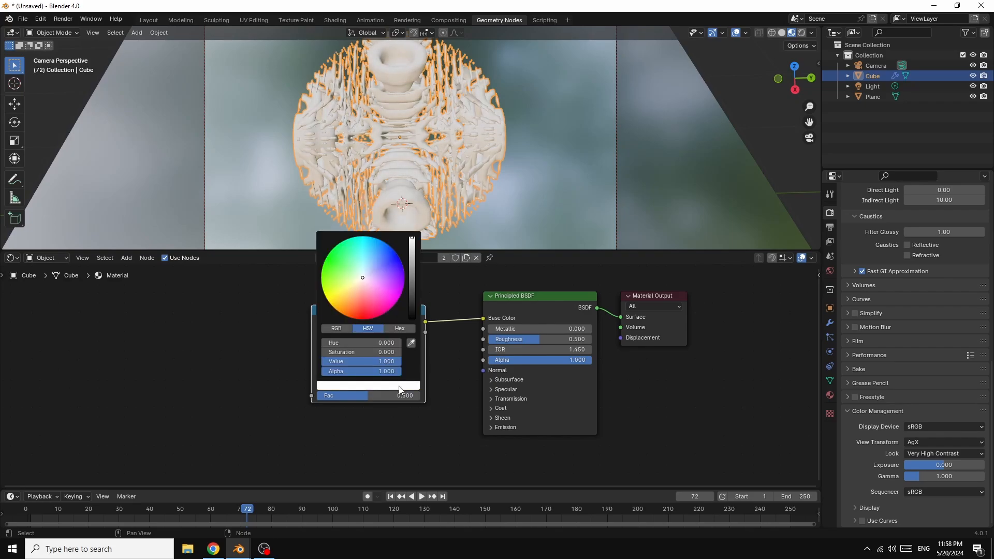
mouse_move(361, 279)
left_mouse_down()
mouse_move(365, 267)
mouse_move(347, 271)
left_mouse_up()
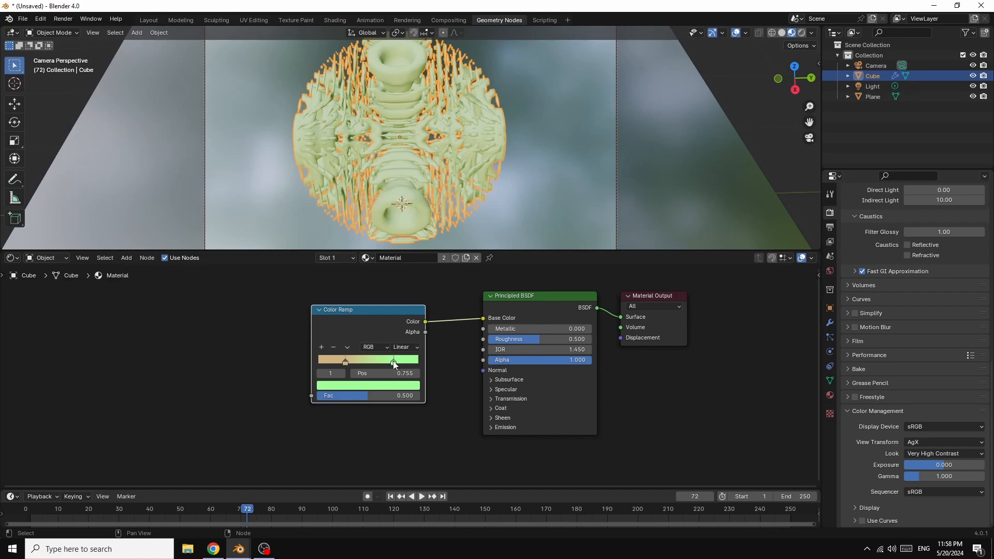
Bring the two ramp stops close together with the tan one at 0.473, and set the ramp interpolation to Ease
left_click_drag(394, 362, 361, 363)
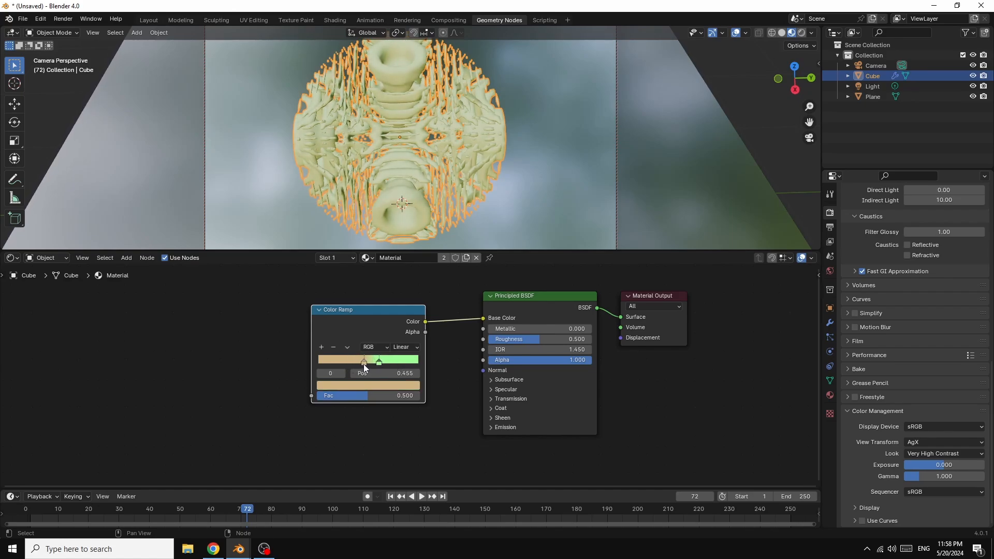
left_click(403, 347)
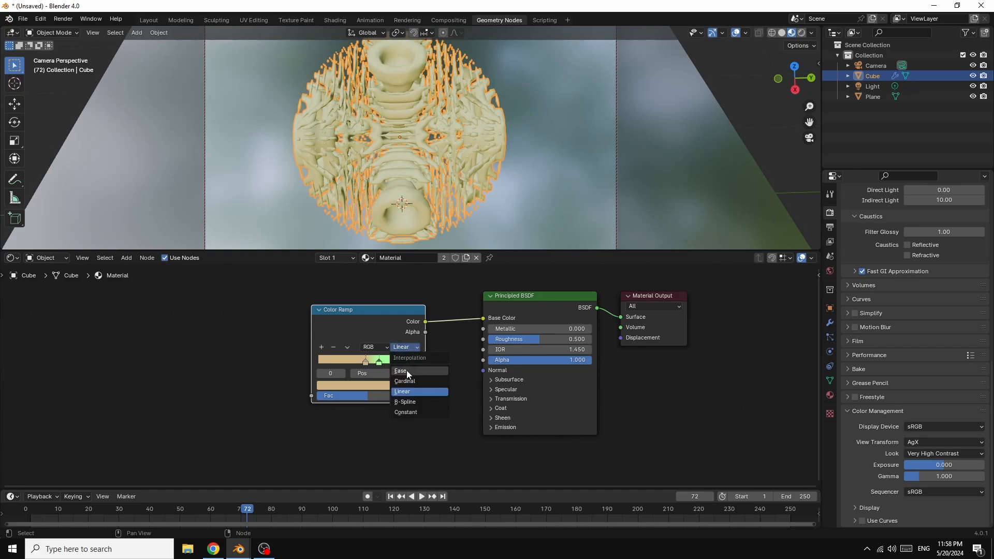
left_click(406, 372)
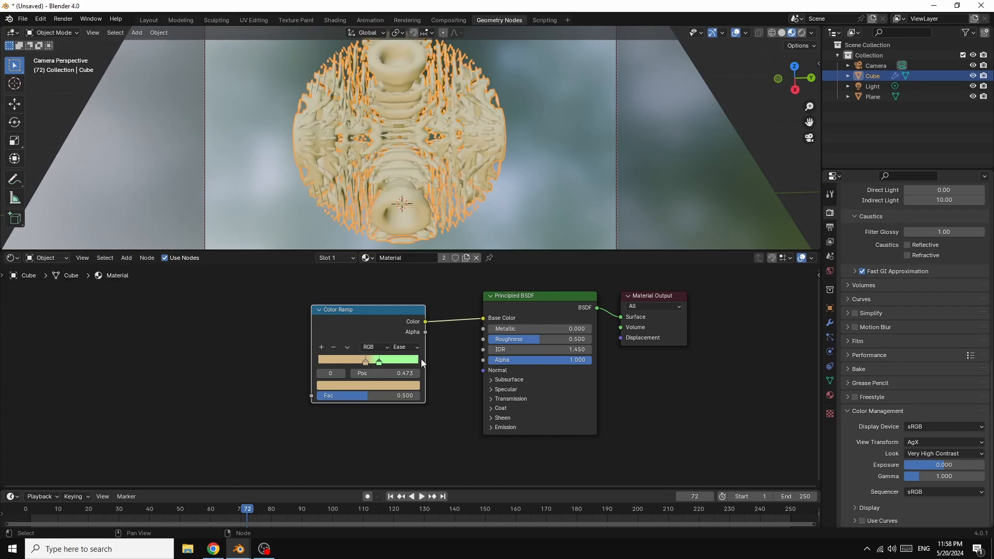
Set the sphere material's Metallic to 1.000 and Roughness to 0.414
left_click_drag(493, 328, 592, 328)
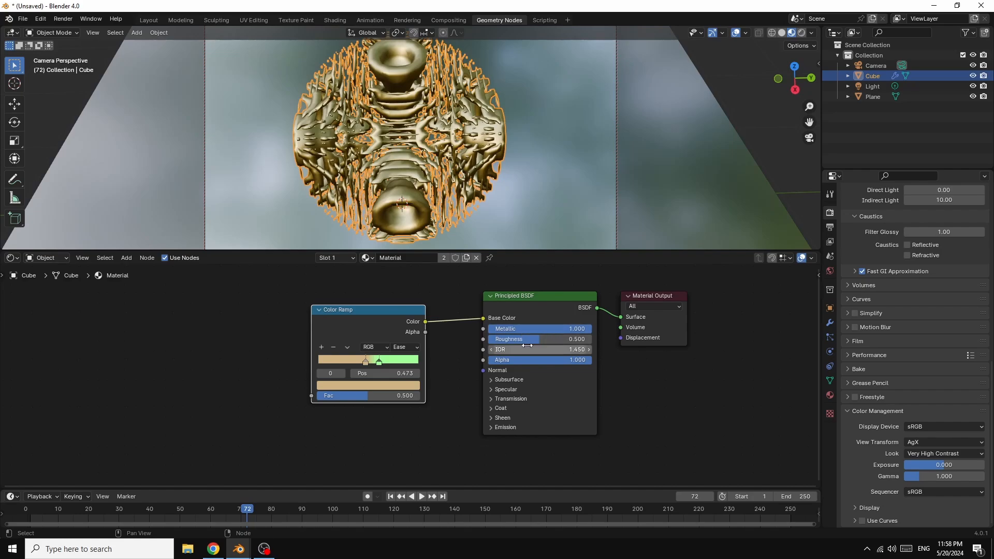
mouse_move(536, 339)
left_mouse_down()
mouse_move(516, 339)
mouse_move(527, 339)
left_mouse_up()
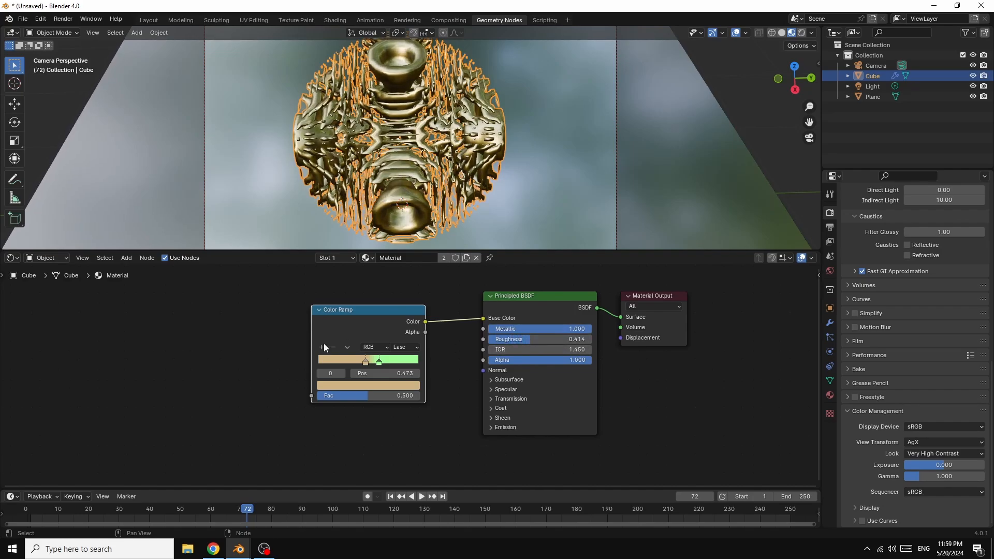
Add a Noise Texture node and connect its Fac output to the Color Ramp's Fac input
left_click(127, 258)
mouse_move(147, 326)
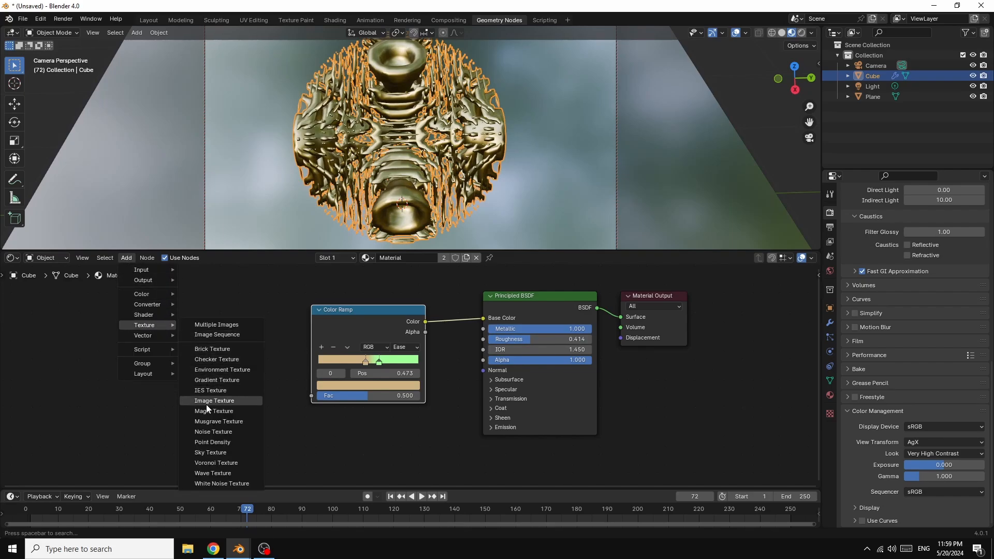
left_click(225, 431)
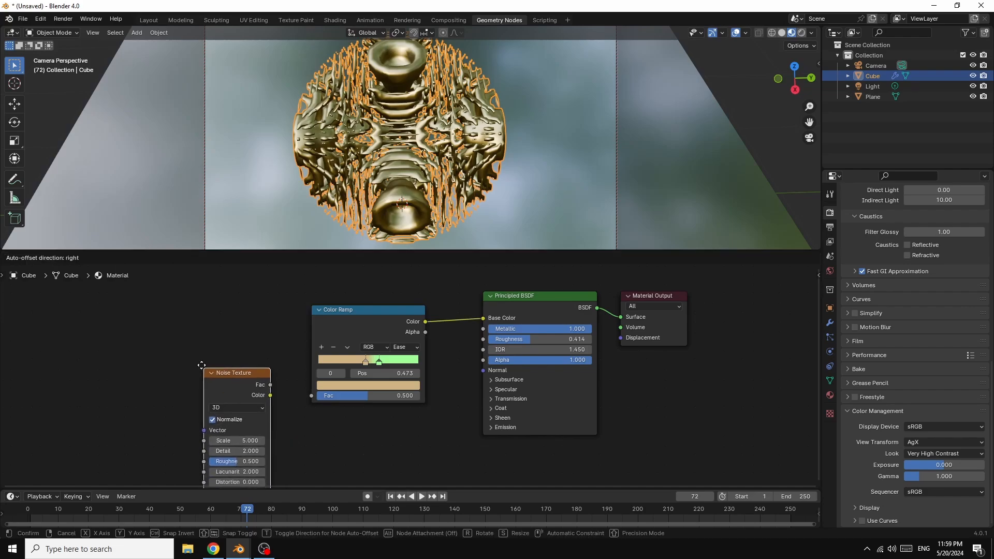
left_click(177, 341)
left_click_drag(243, 354, 313, 395)
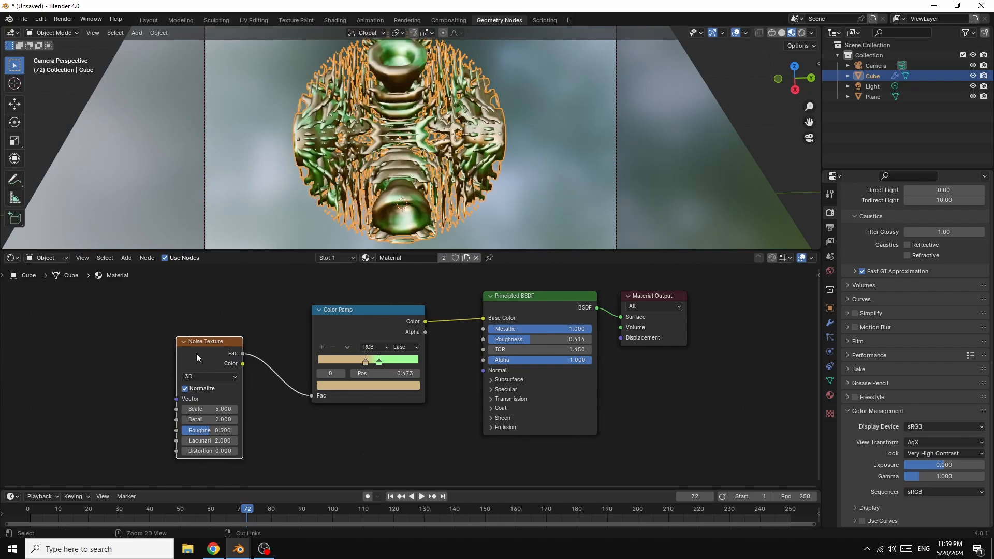
Map the noise with Object texture coordinates through a Mapping node, and spread the ramp stops apart with the tan one at 0.323
key("ctrl+t")
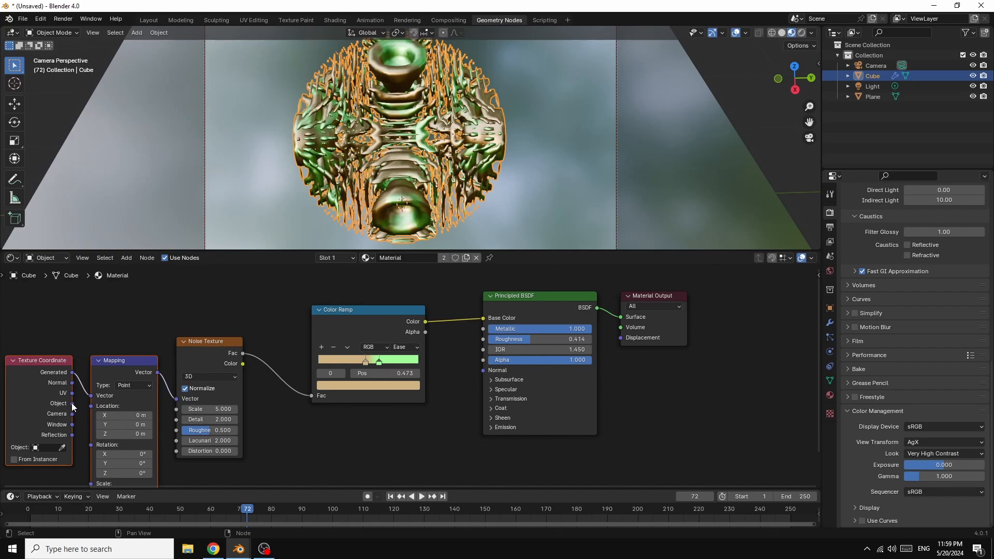
left_click_drag(72, 403, 90, 395)
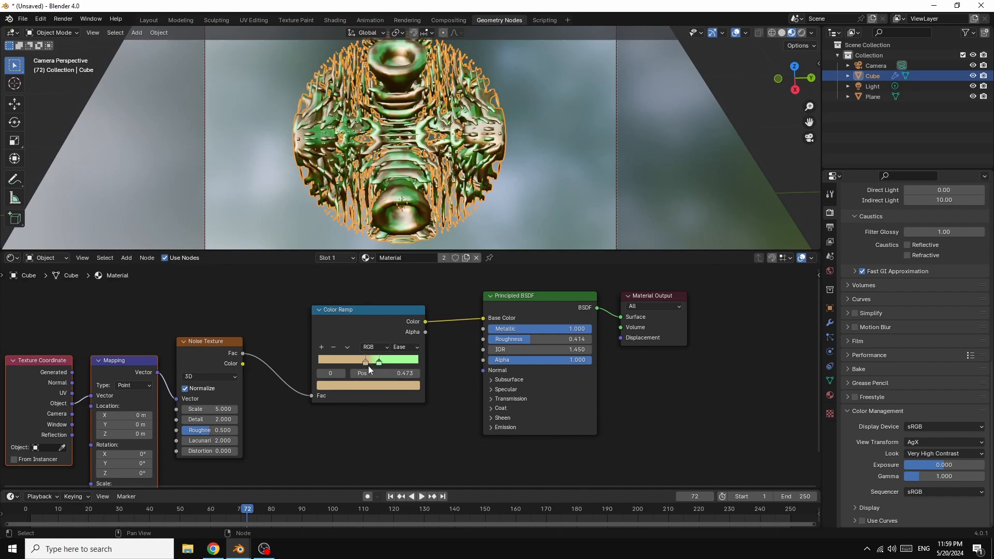
mouse_move(366, 362)
left_mouse_down()
mouse_move(348, 360)
mouse_move(402, 363)
mouse_move(344, 359)
mouse_move(352, 363)
left_mouse_up()
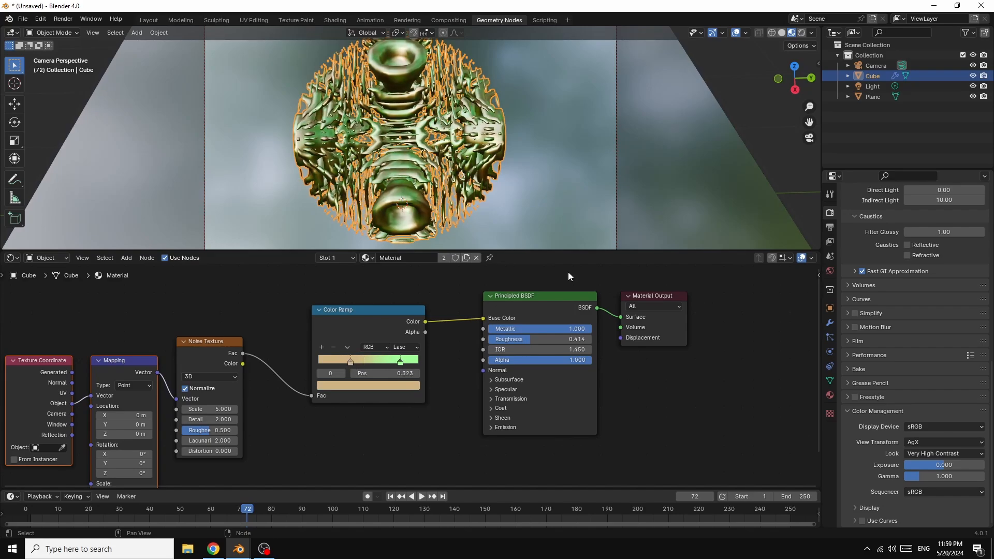
Show the viewport in Rendered shading and turn the camera slightly around the sphere
left_click(800, 33)
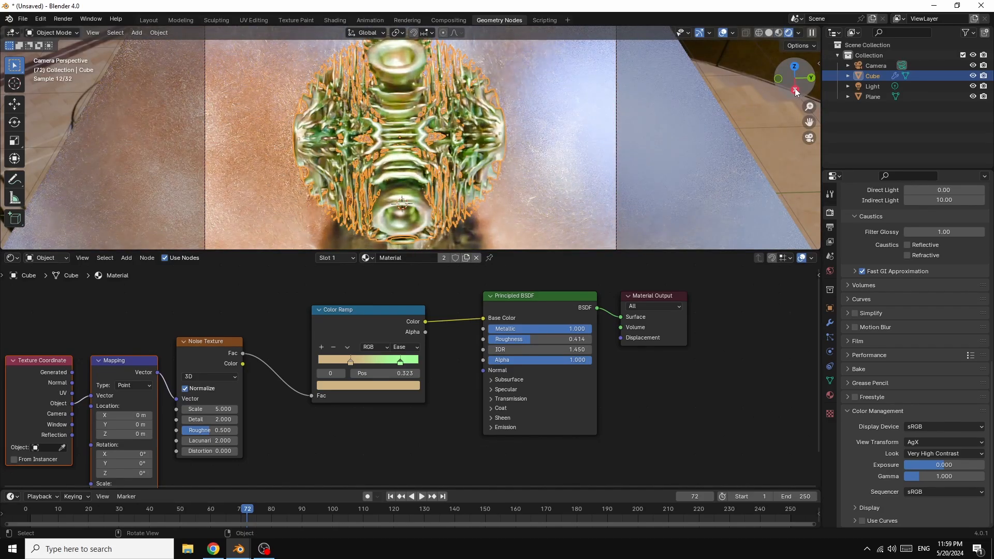
left_click_drag(796, 91, 812, 83)
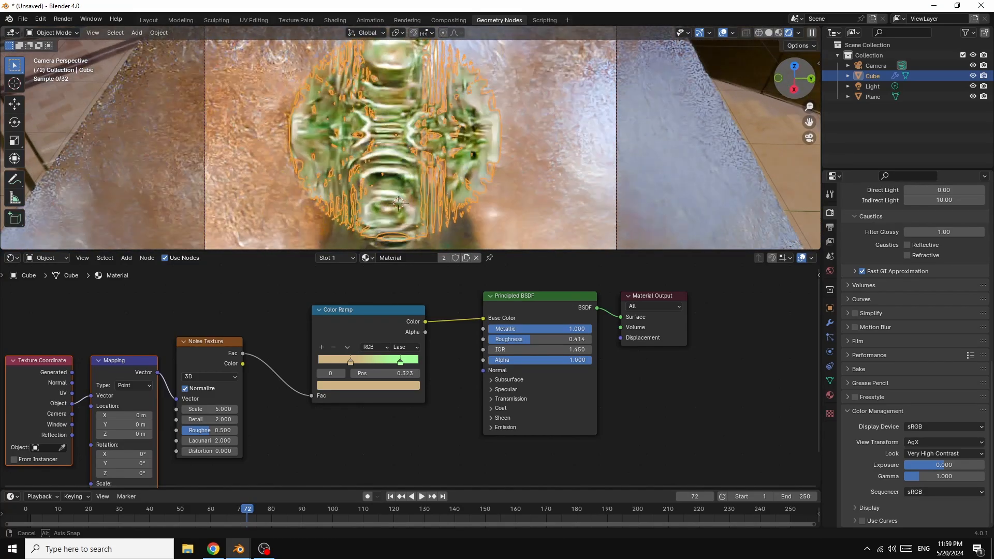
Set the floor plane material's Roughness to 0.100 and darken its base color to light grey
left_click(678, 166)
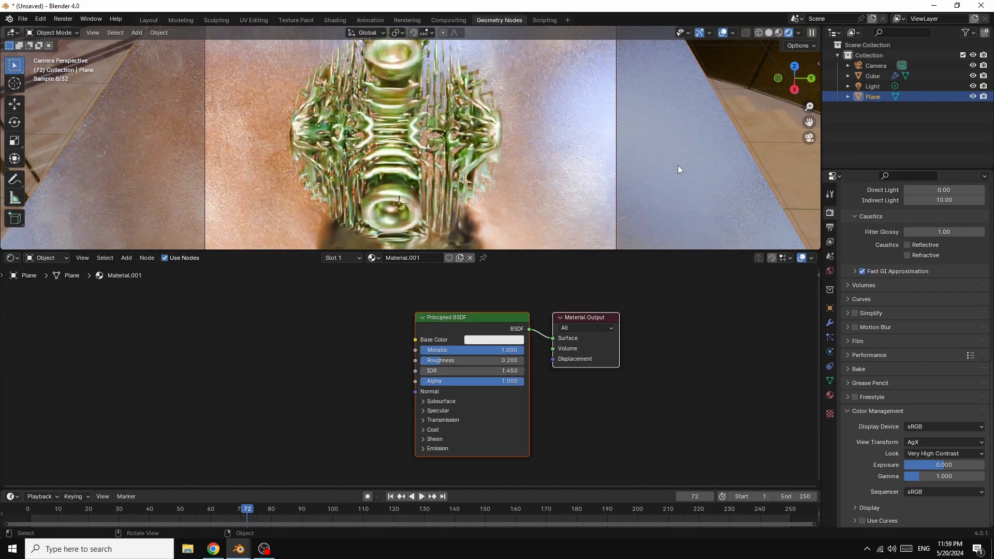
left_click_drag(437, 360, 405, 360)
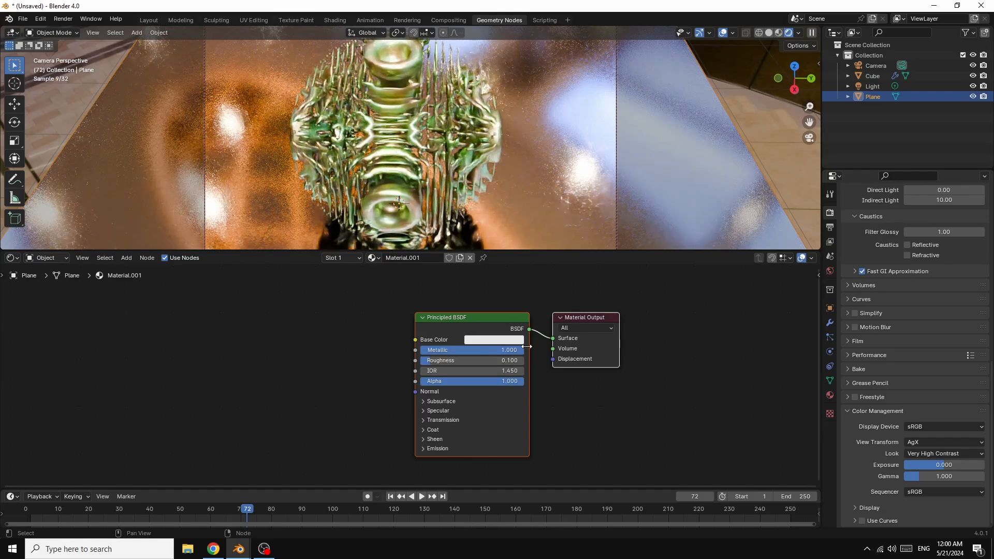
left_click(492, 341)
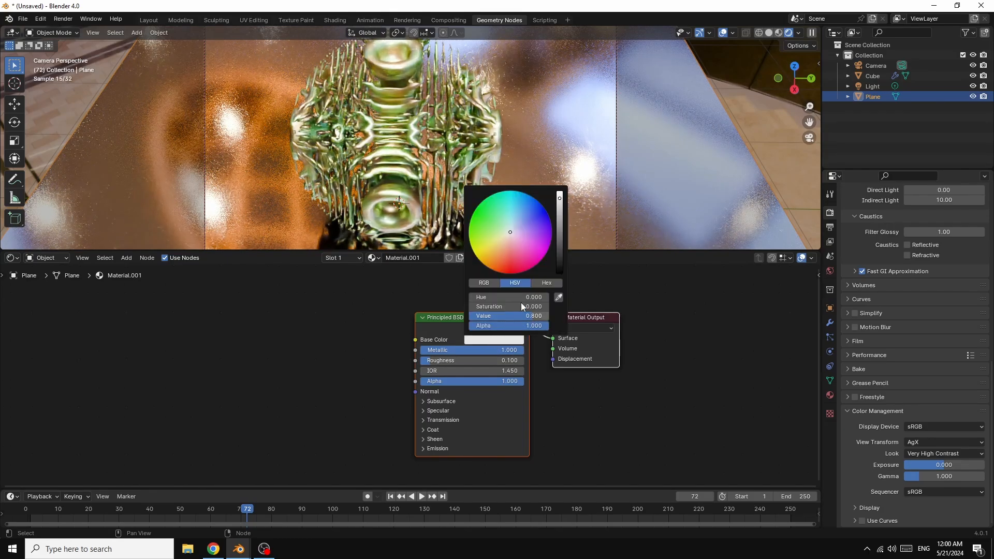
left_click(559, 205)
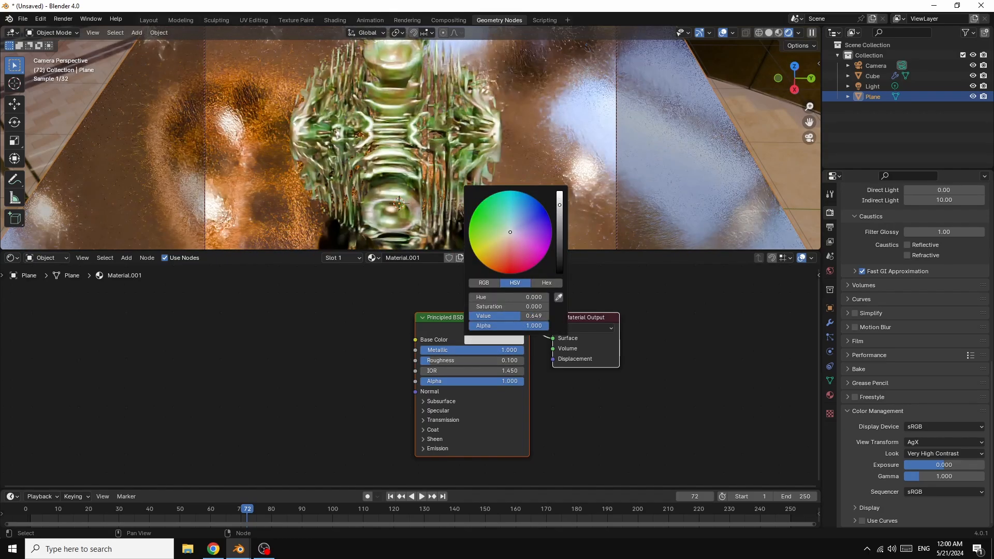
left_click_drag(559, 205, 560, 210)
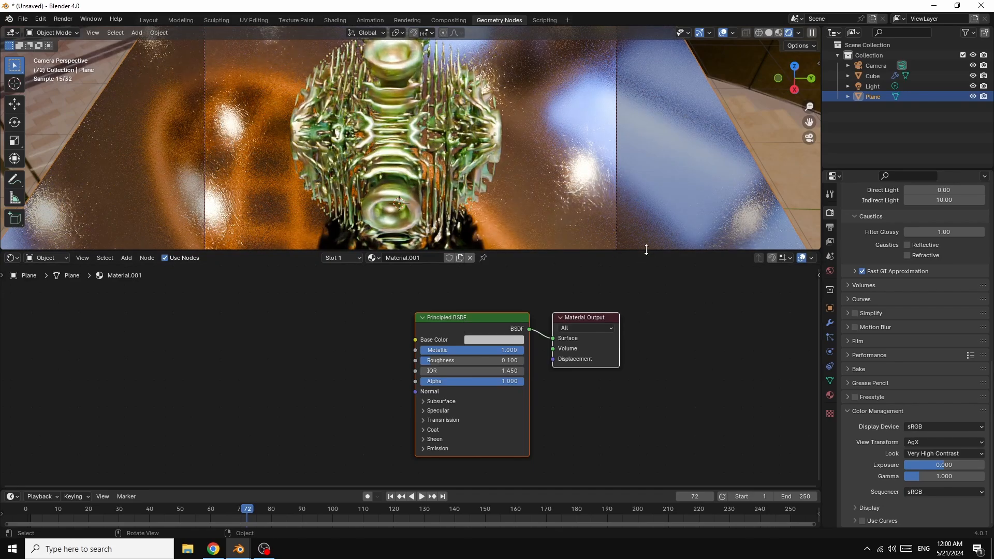
Enlarge the 3D viewport and swing the camera around to frame the sphere centrally from an oblique, elevated angle
left_click_drag(646, 249, 632, 308)
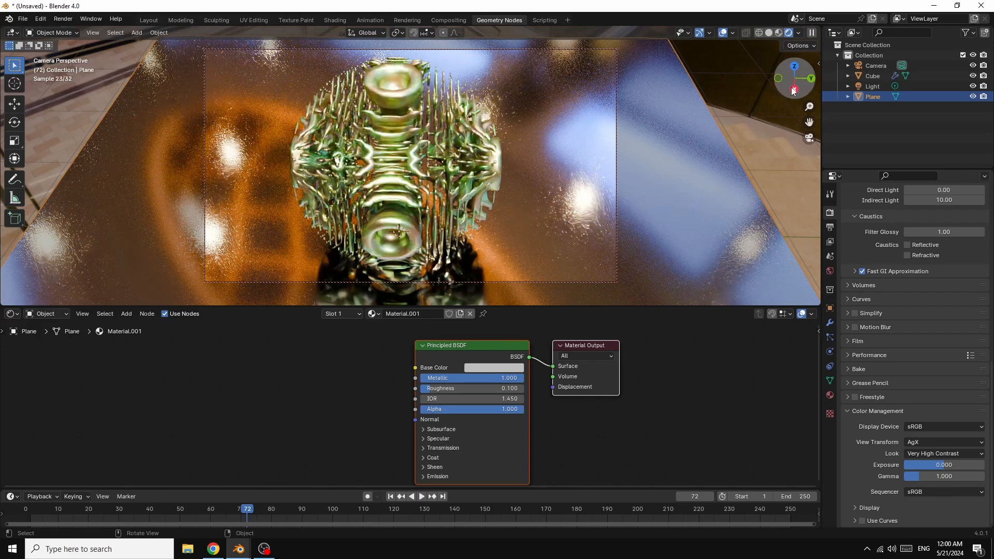
mouse_move(794, 91)
left_mouse_down()
mouse_move(820, 104)
mouse_move(780, 95)
left_mouse_up()
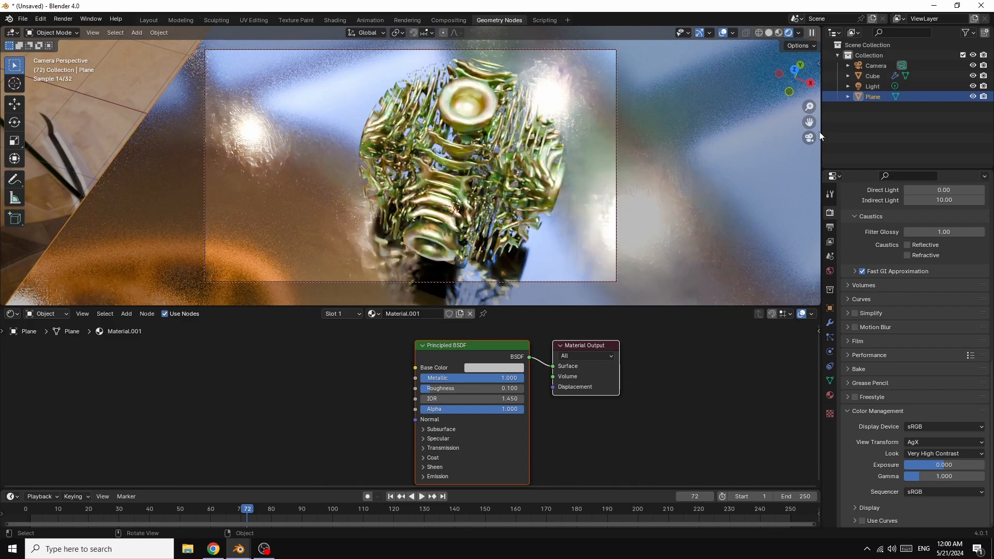
left_click_drag(810, 122, 734, 126)
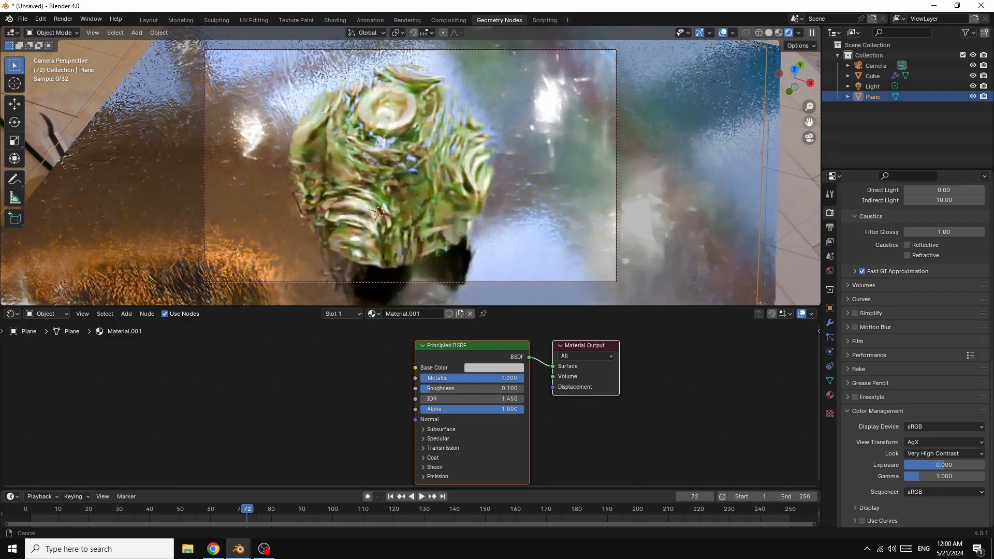
left_click_drag(379, 211, 405, 211)
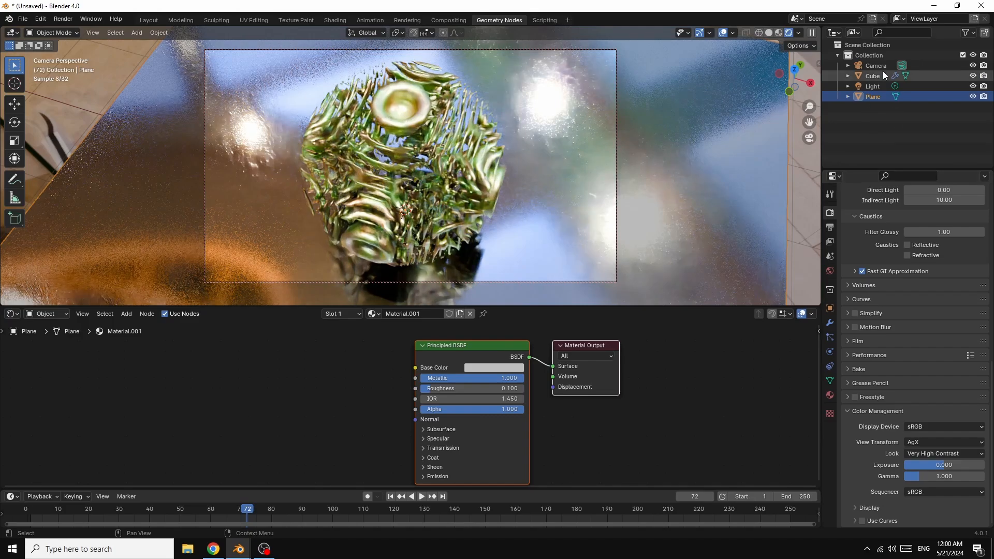
Set the camera's focal length to 53 mm
left_click(876, 66)
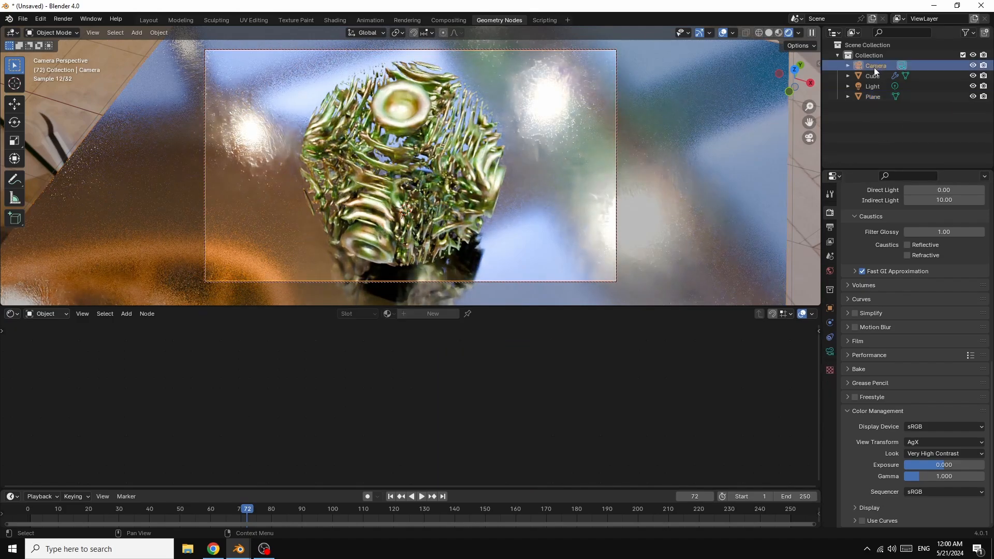
left_click(830, 353)
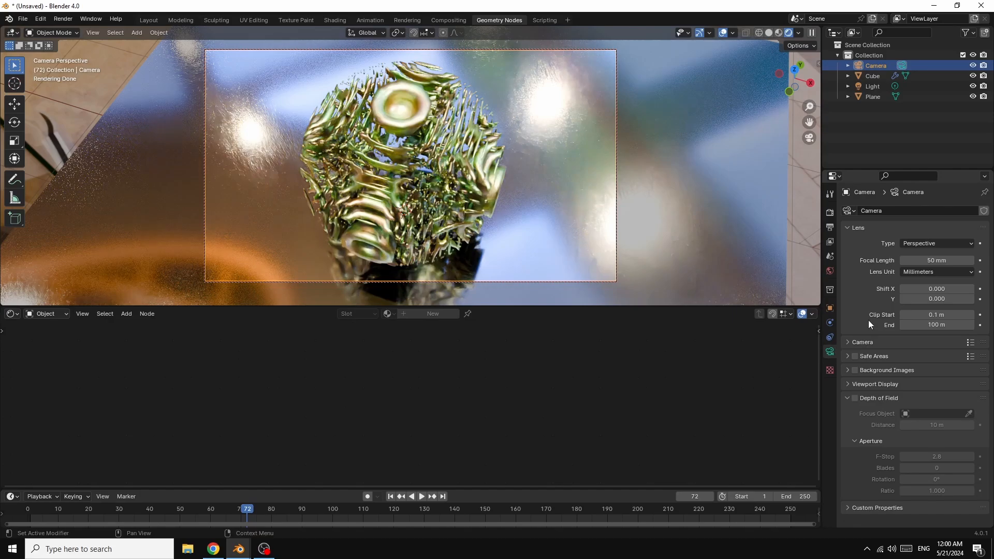
left_click(972, 261)
left_click(971, 261)
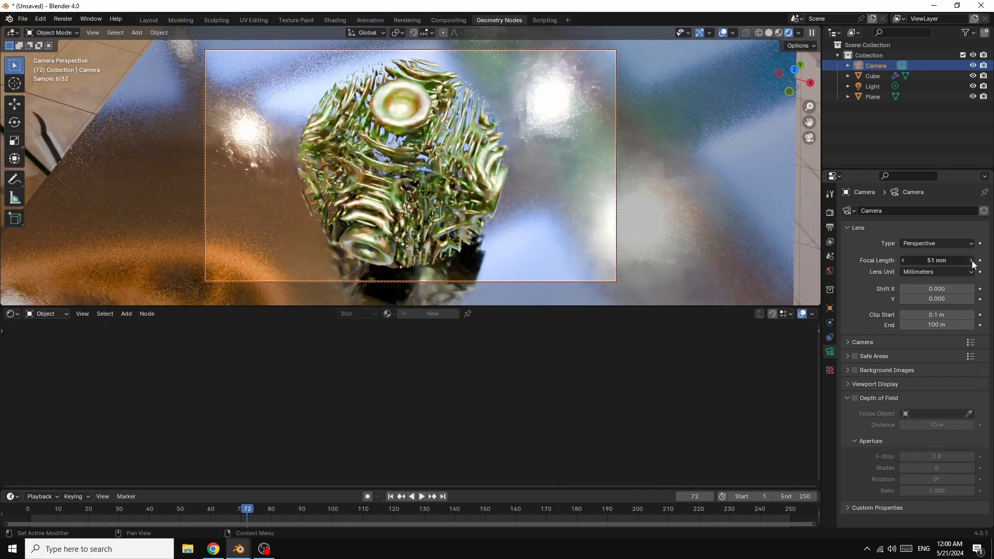
left_click(971, 261)
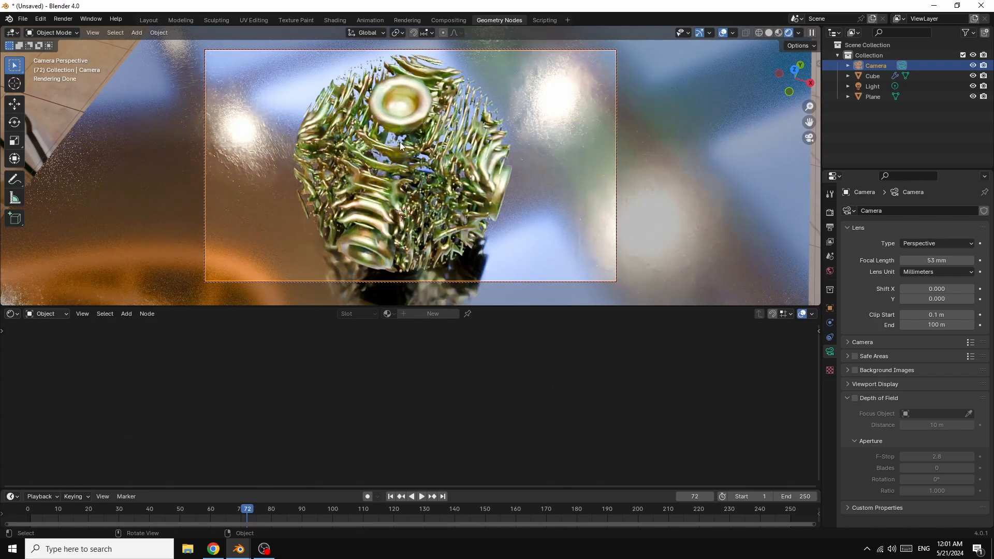
Add a Subdivision Surface modifier to the sphere object with viewport level 2, and deselect the object
left_click(399, 123)
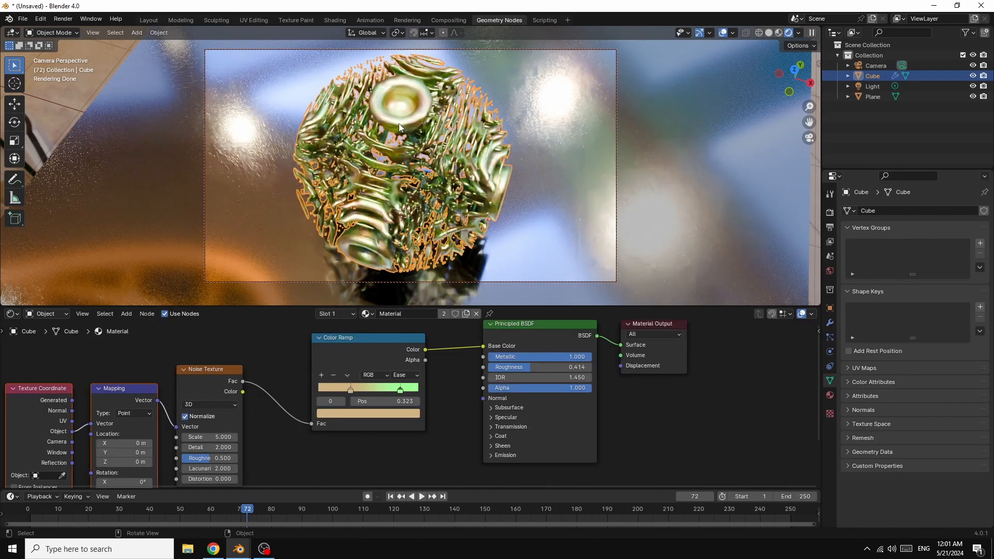
left_click(831, 324)
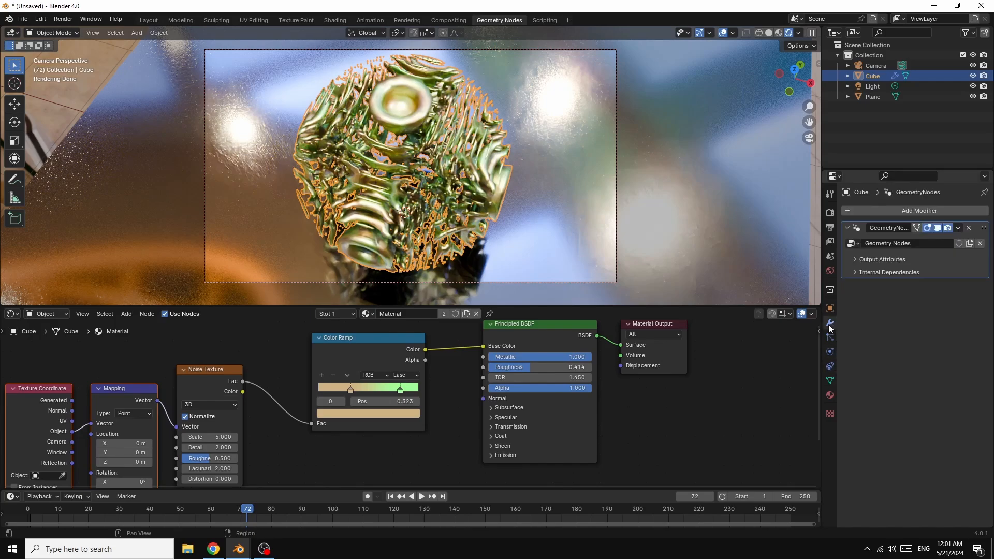
left_click(921, 210)
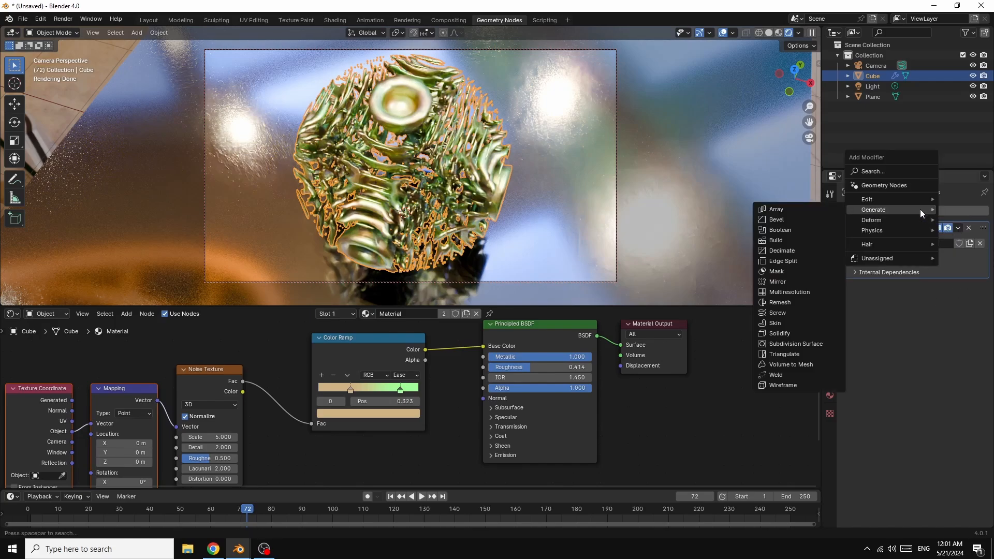
left_click(800, 344)
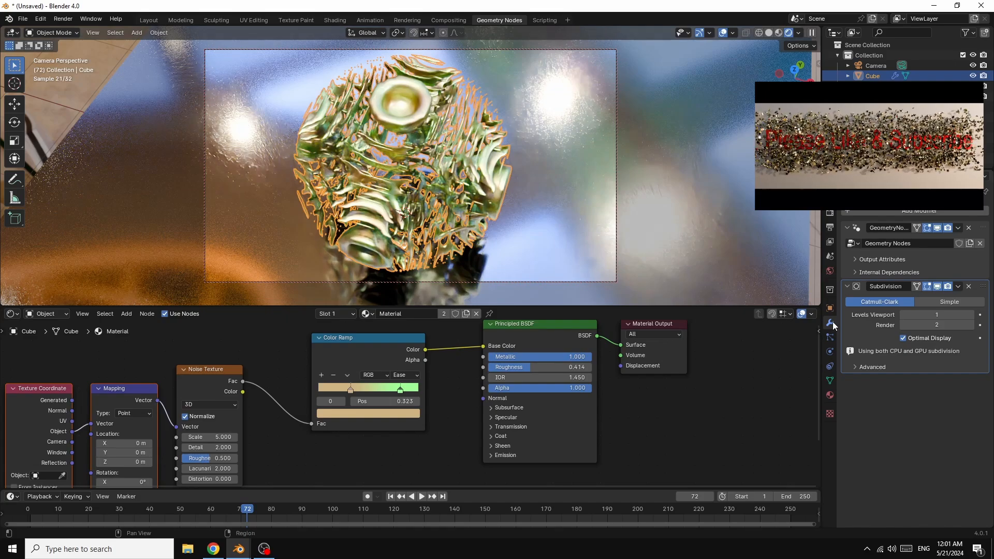
left_click(971, 315)
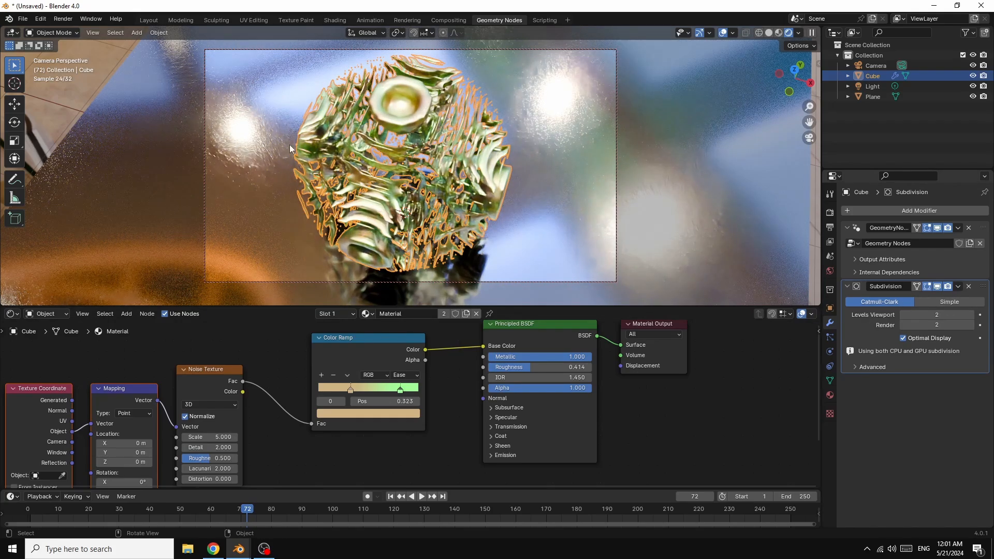
left_click(82, 65)
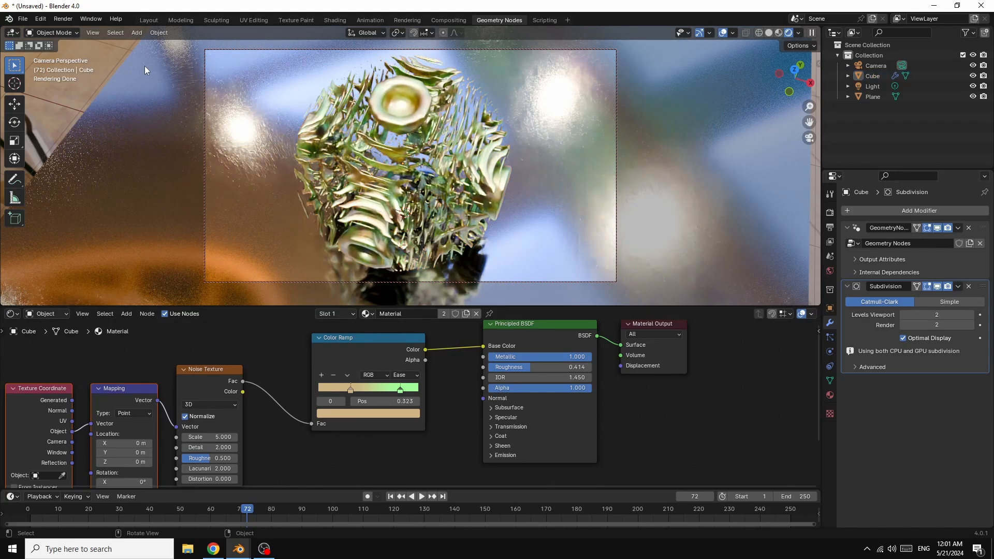
Render a still image of frame 72, check it while it is rendering, and return to the main Blender window
left_click(64, 19)
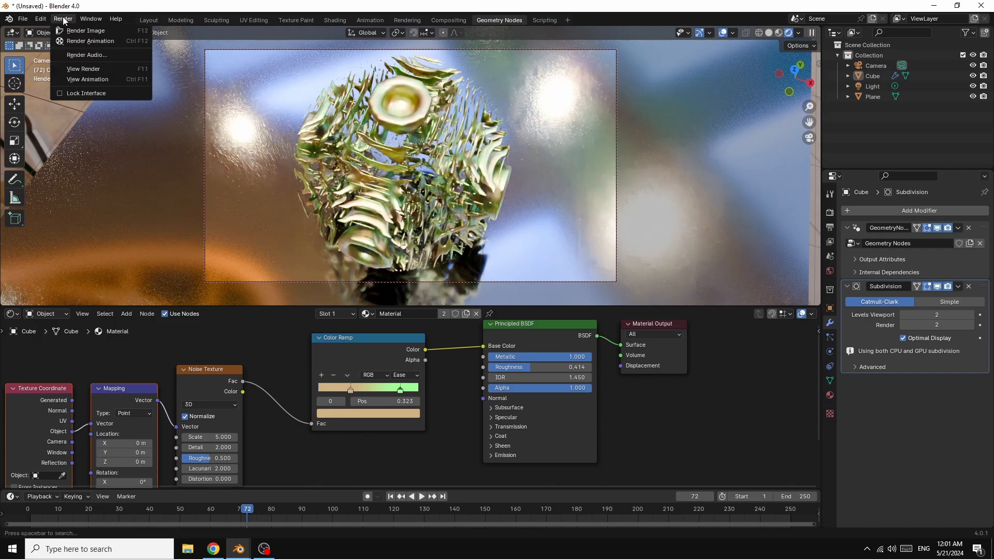
left_click(96, 32)
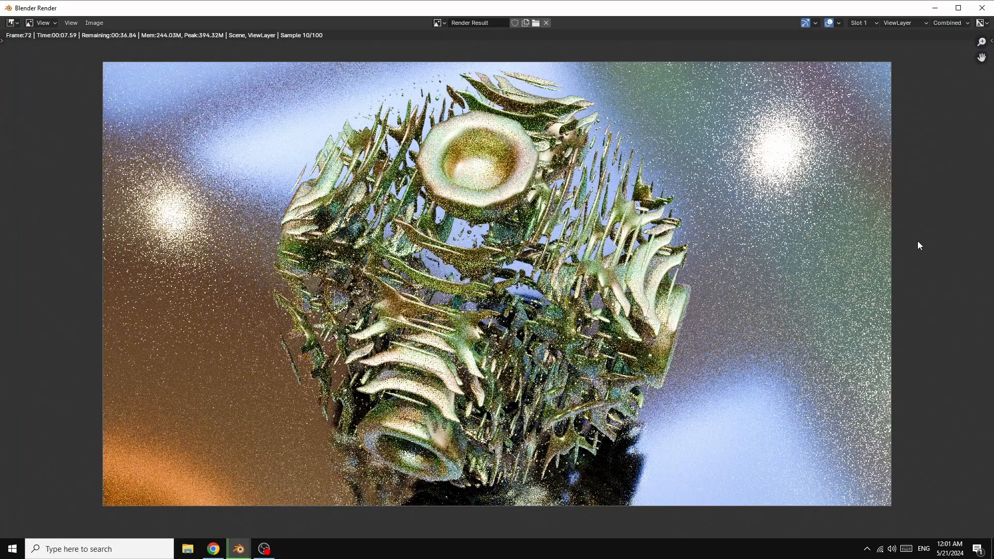
scroll(917, 241, "down", 1)
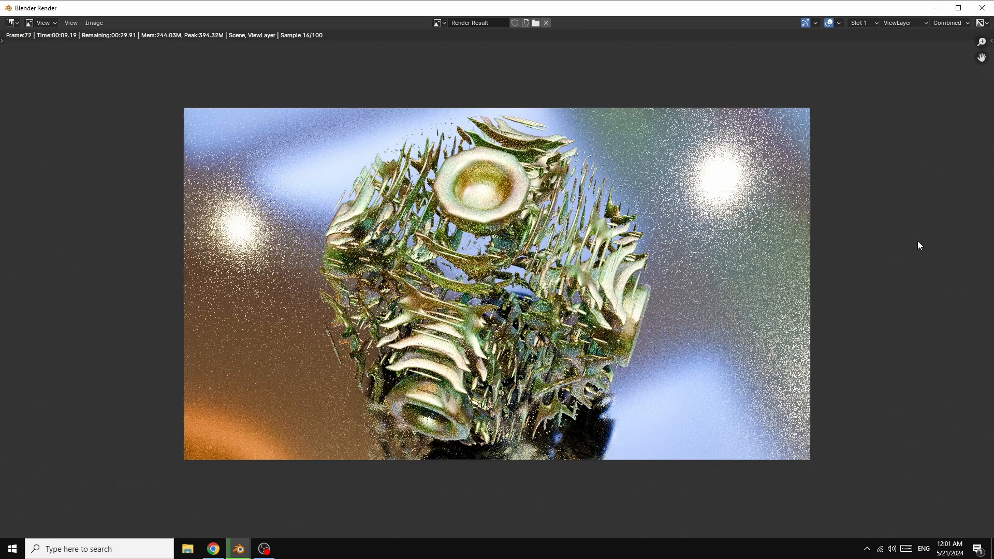
scroll(918, 242, "up", 1)
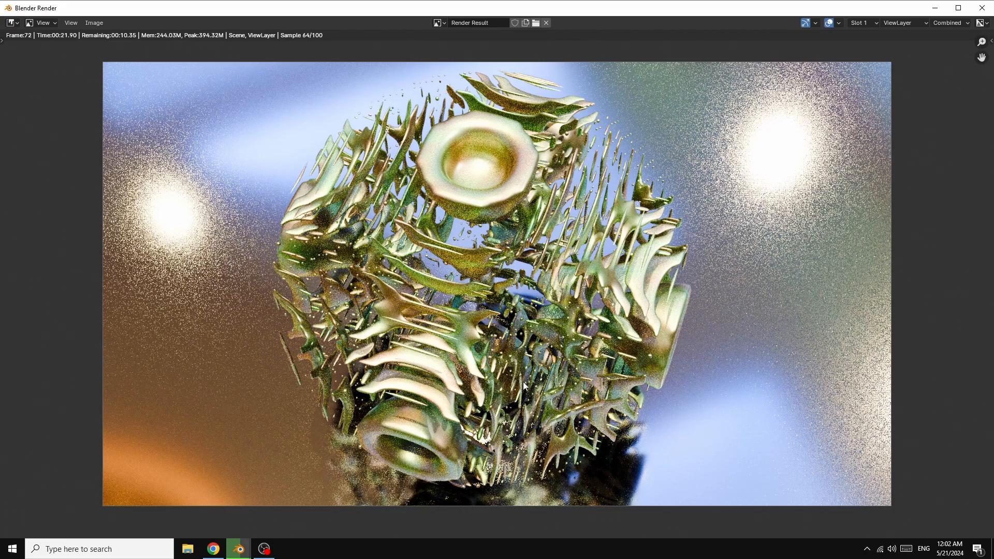
left_click(239, 551)
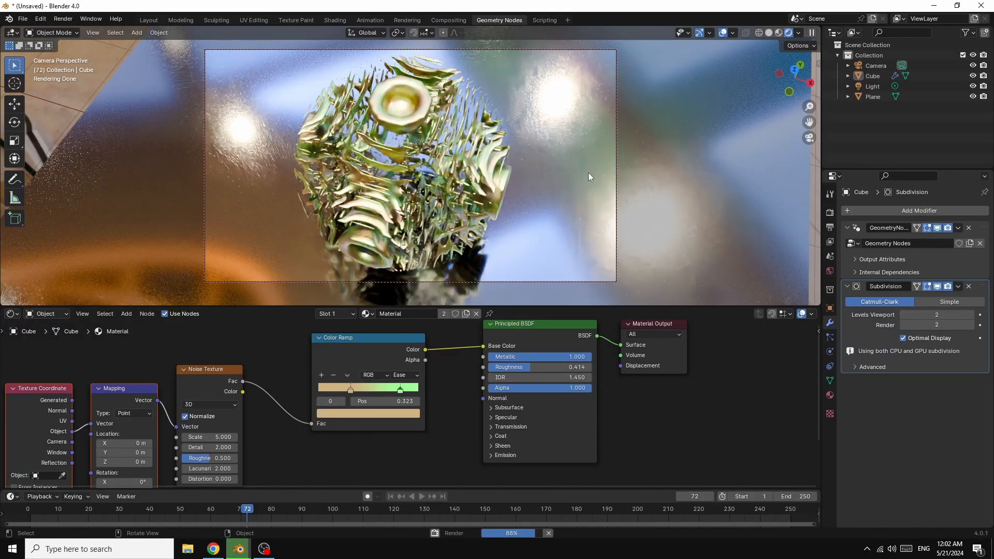
Set the render output to FFmpeg Video with an MPEG-4 container and High Quality output
left_click(829, 229)
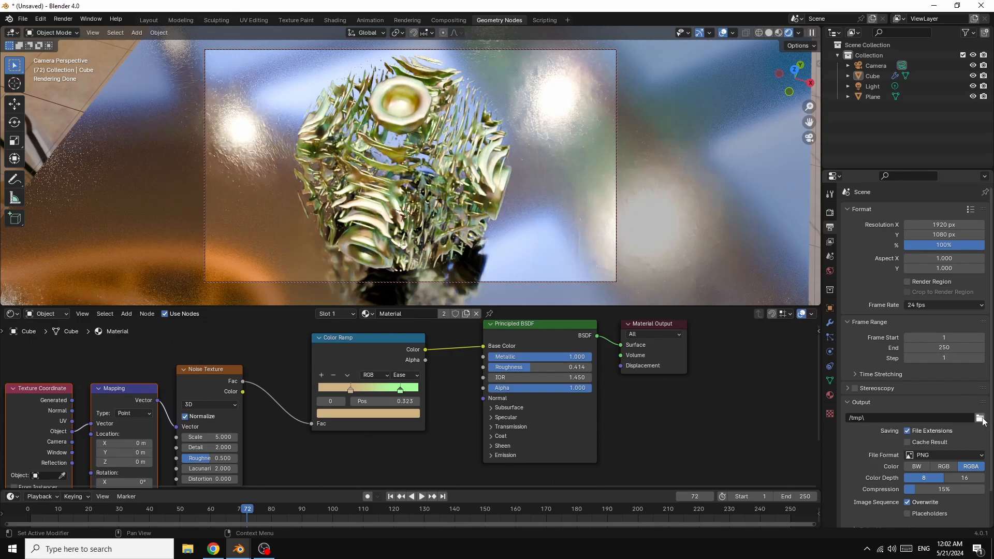
left_click(950, 455)
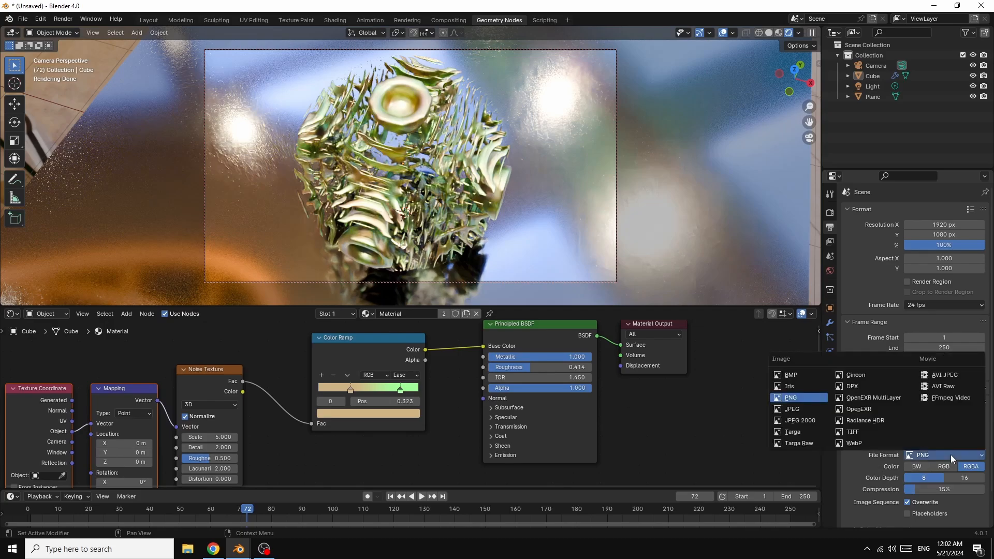
left_click(951, 398)
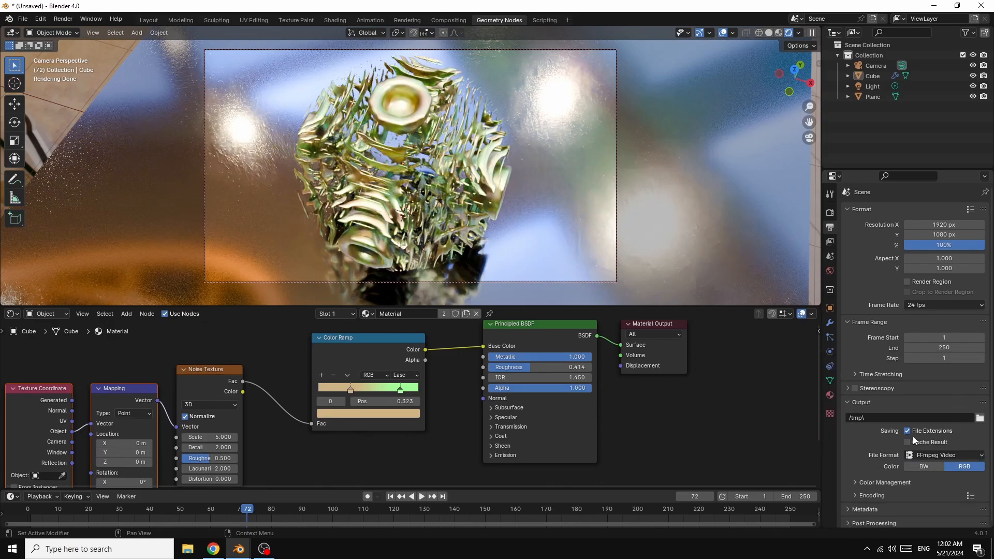
scroll(931, 469, "down", 1)
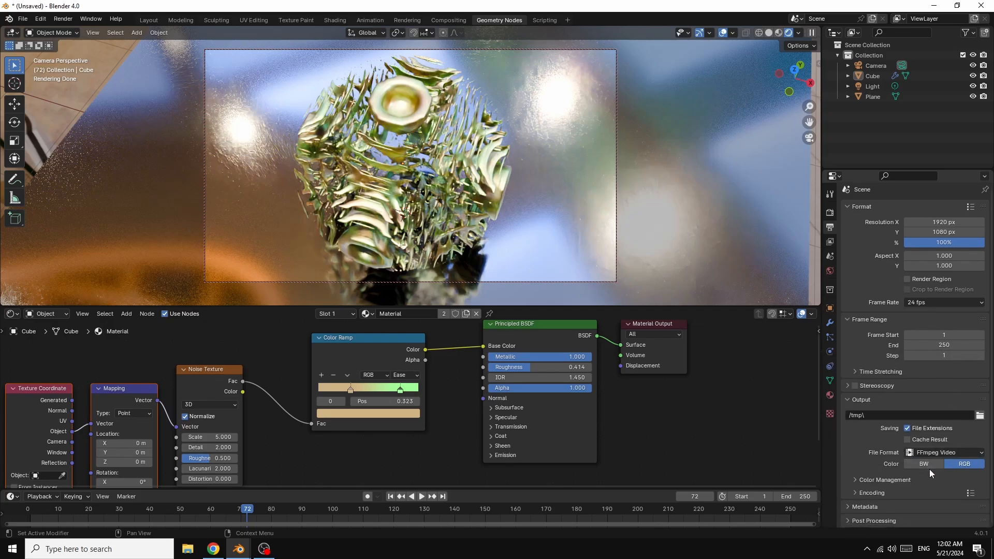
left_click(855, 493)
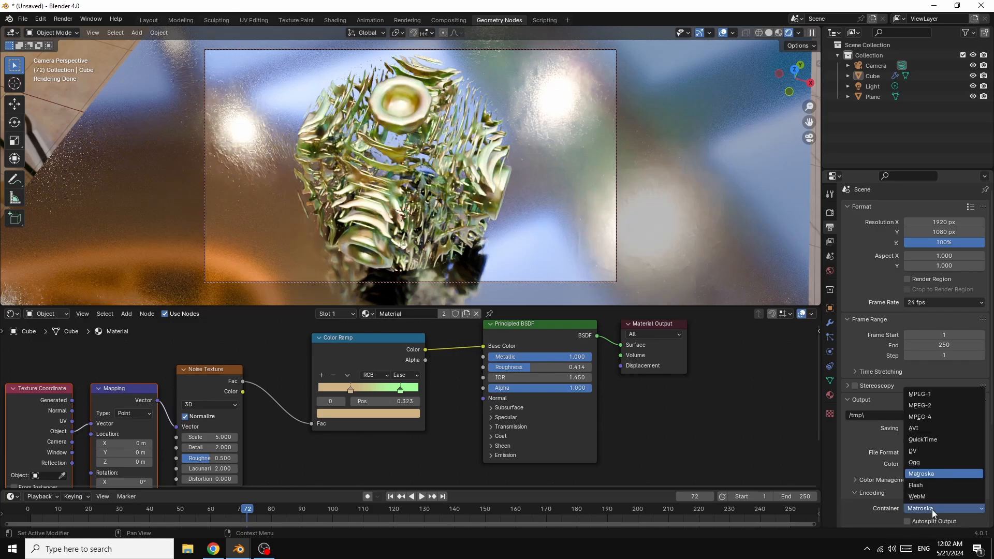
left_click(932, 509)
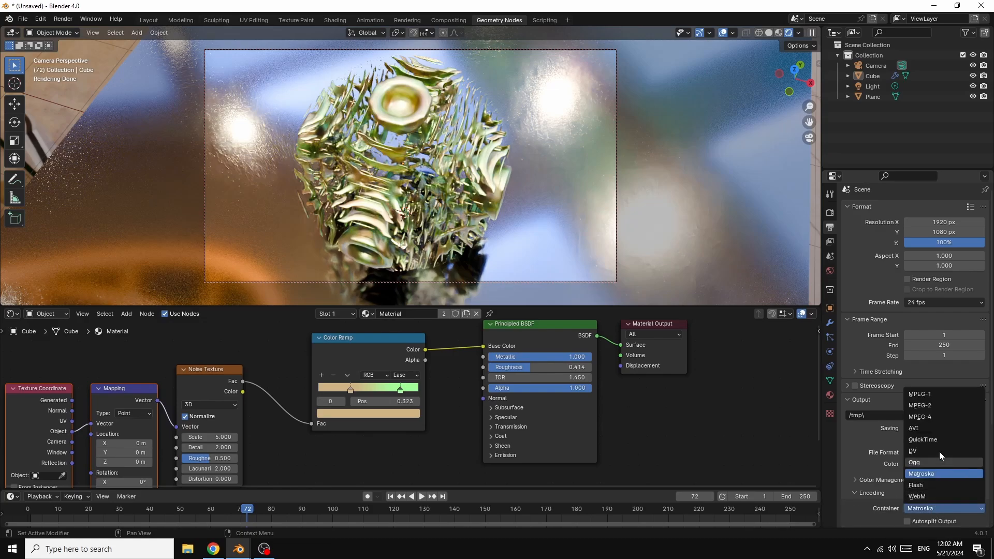
left_click(927, 418)
scroll(932, 466, "down", 5)
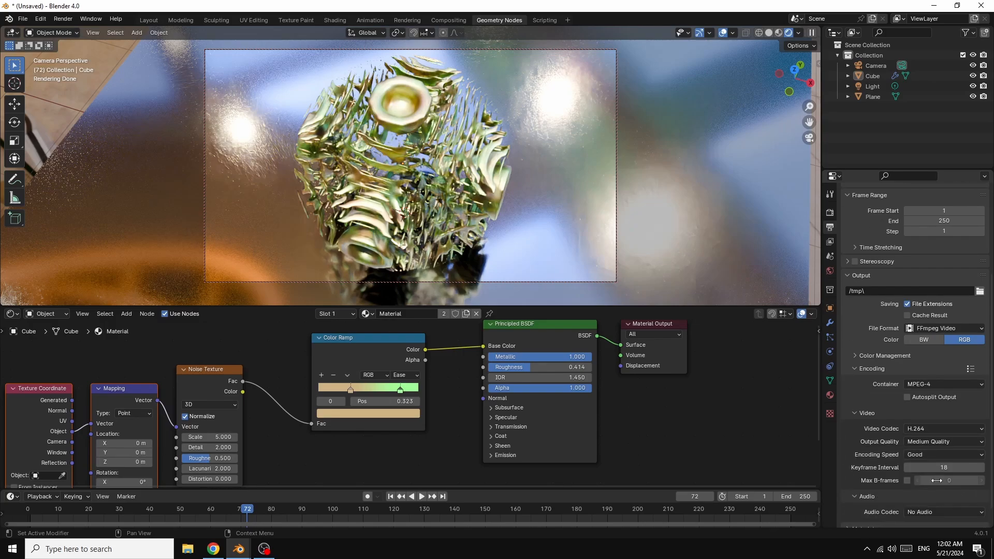
left_click(927, 442)
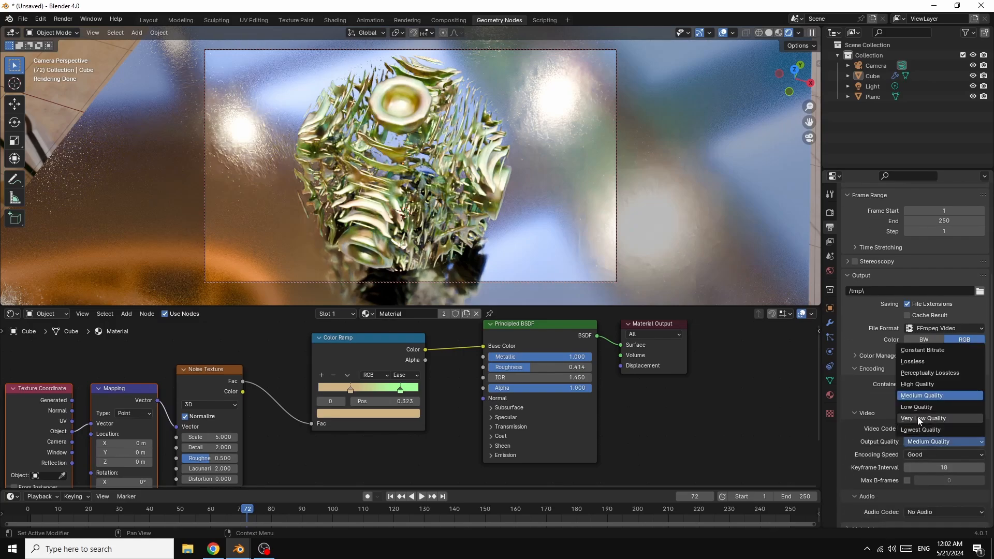
left_click(925, 383)
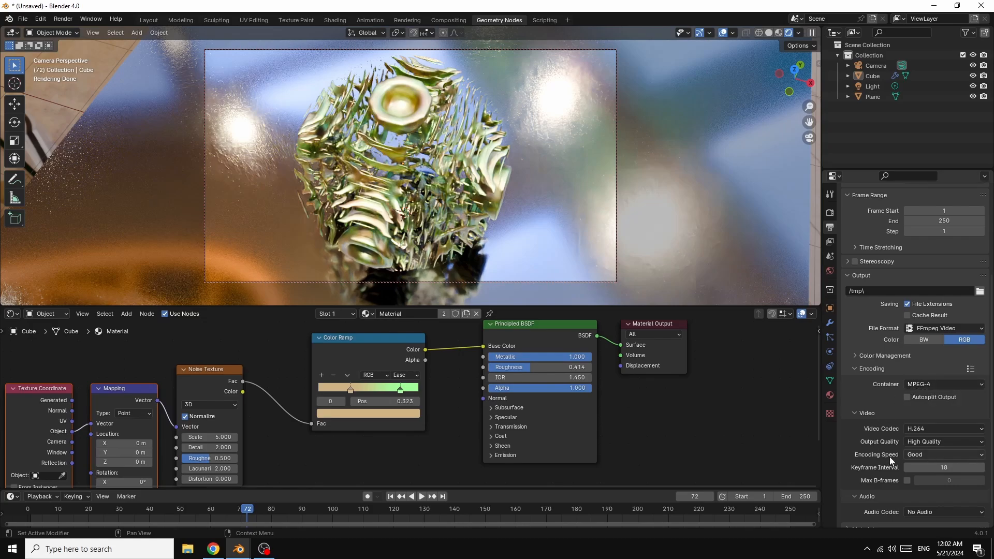
Bring the render window back up and examine the finished image of frame 72 up close
left_click(59, 19)
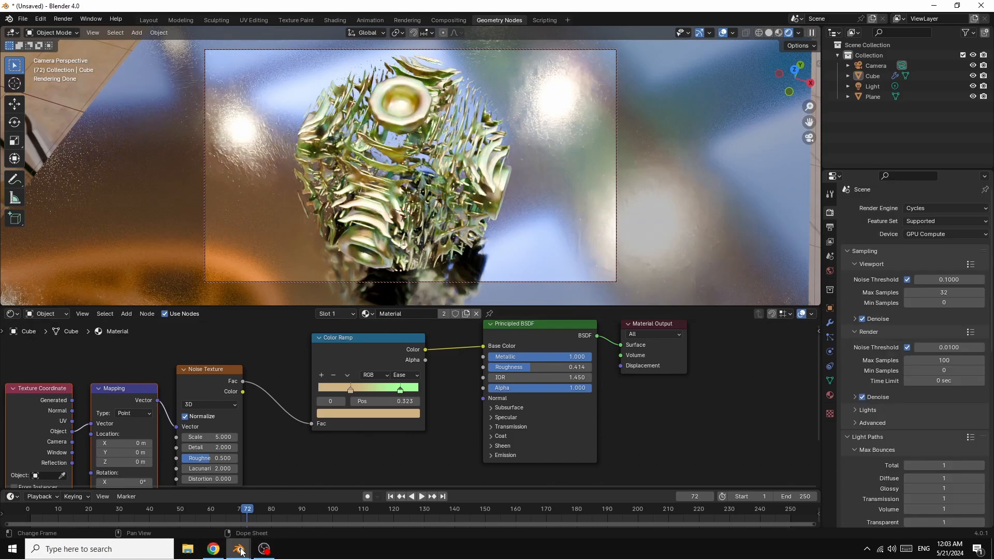
mouse_move(240, 552)
left_click(347, 508)
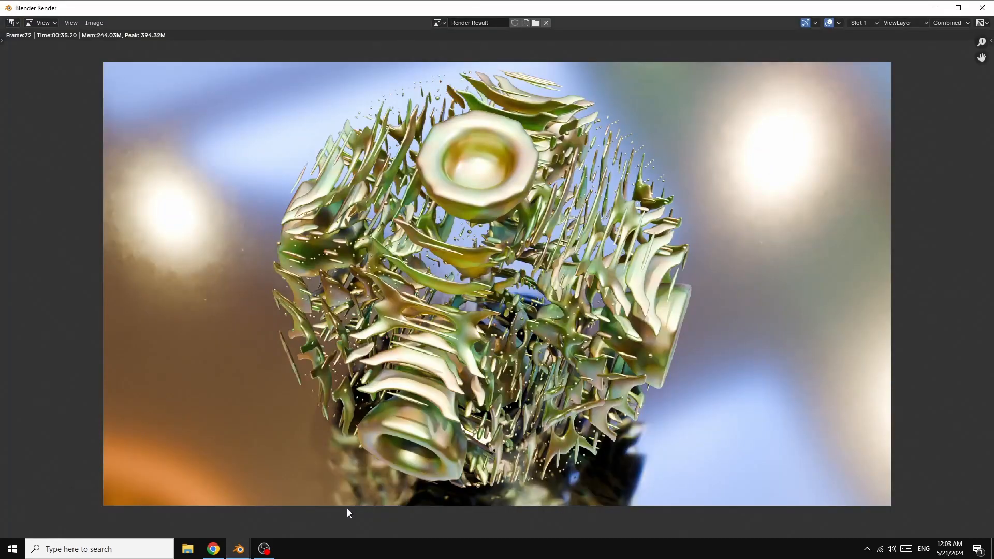
scroll(915, 288, "up", 1)
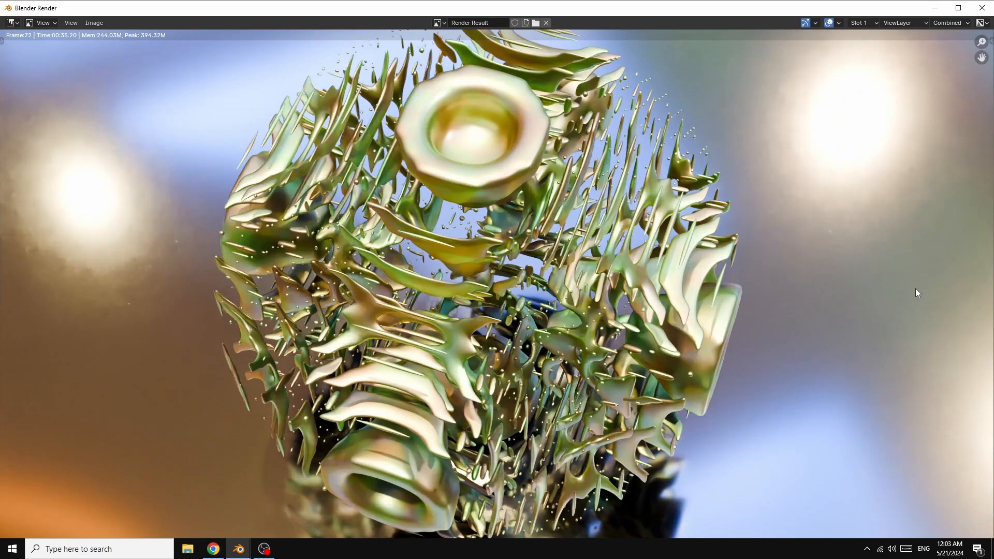
scroll(916, 289, "down", 1)
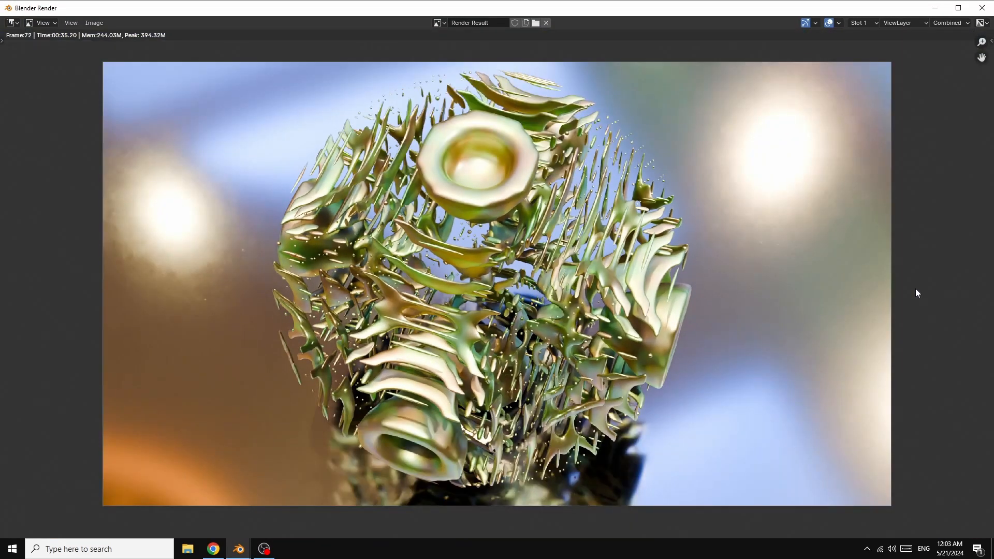